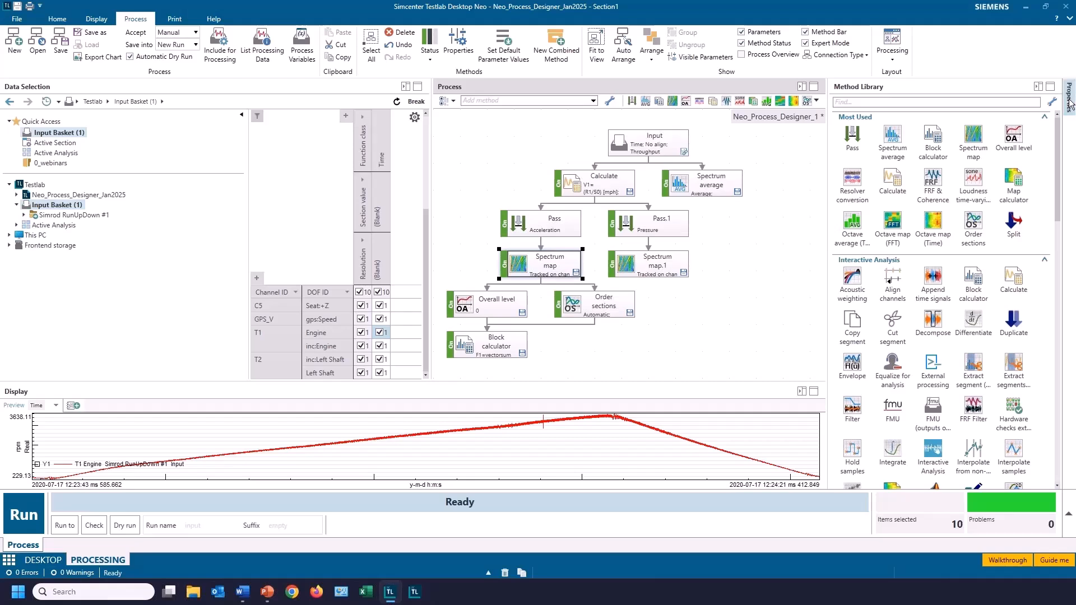
Step: Show the docked Properties pane, look through the Spectrum map settings, and collapse the pane again
left_click(1070, 102)
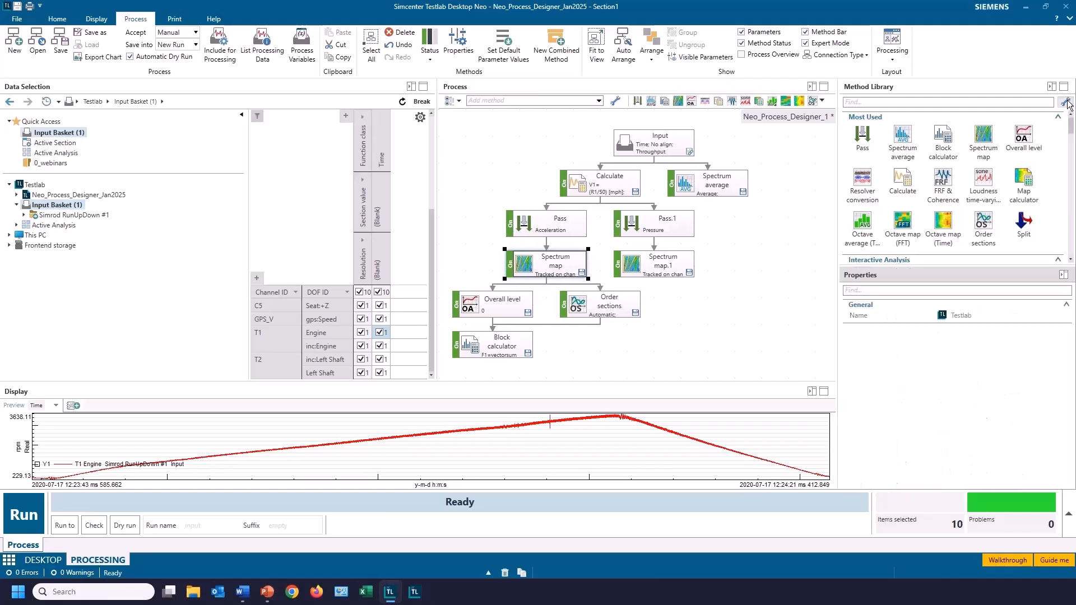
scroll(995, 392, "down", 3)
scroll(957, 392, "down", 5)
scroll(957, 393, "up", 7)
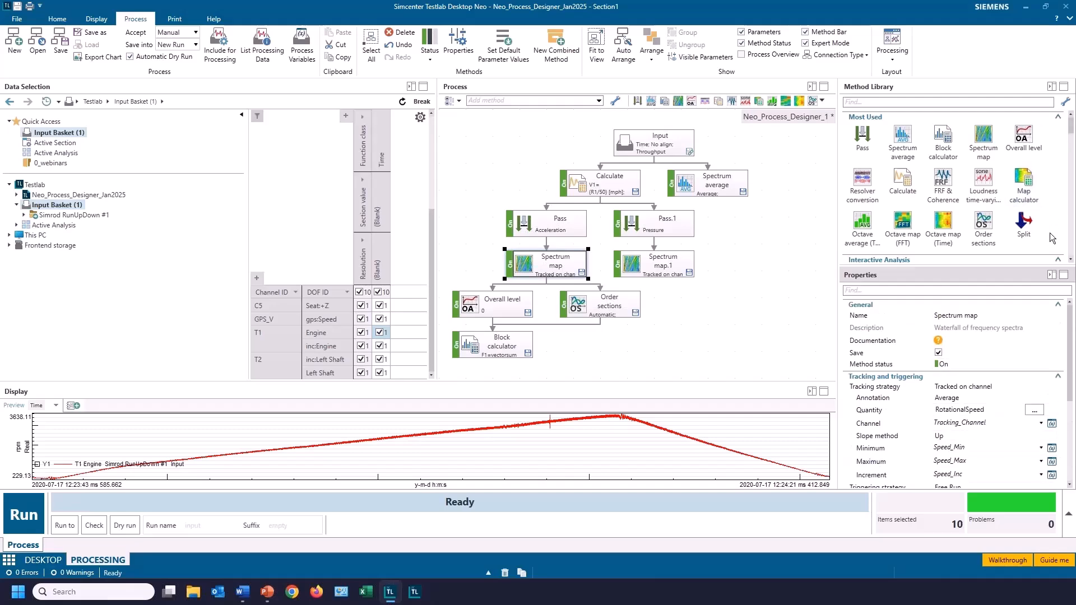
left_click(1052, 277)
left_click(1071, 102)
left_click(1052, 275)
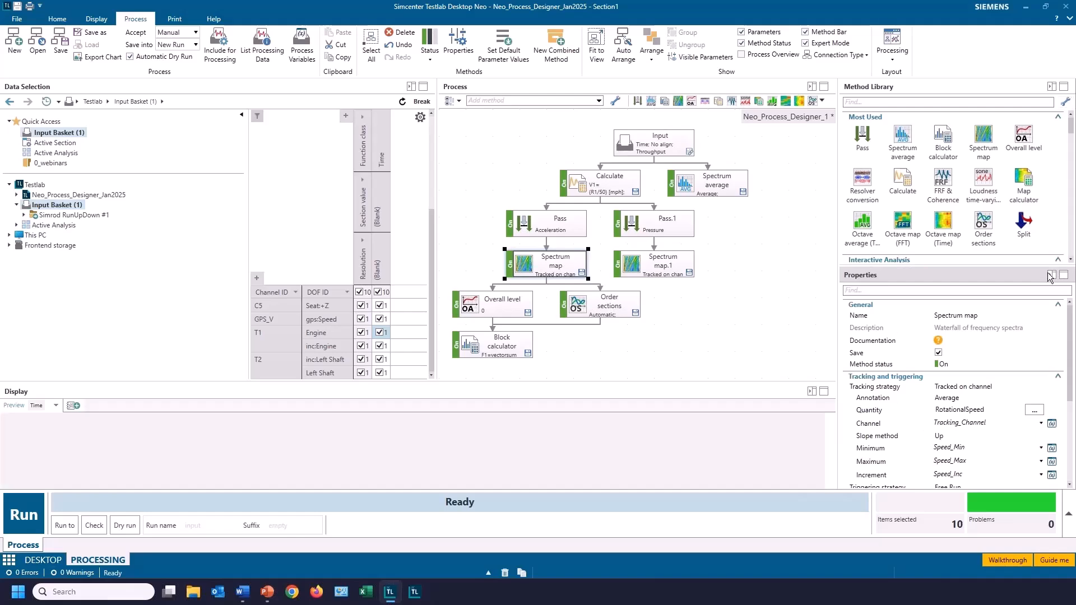
Step: Review the properties of the Spectrum map method below the Acceleration Pass in its separate dialog, and close it
left_click(529, 263)
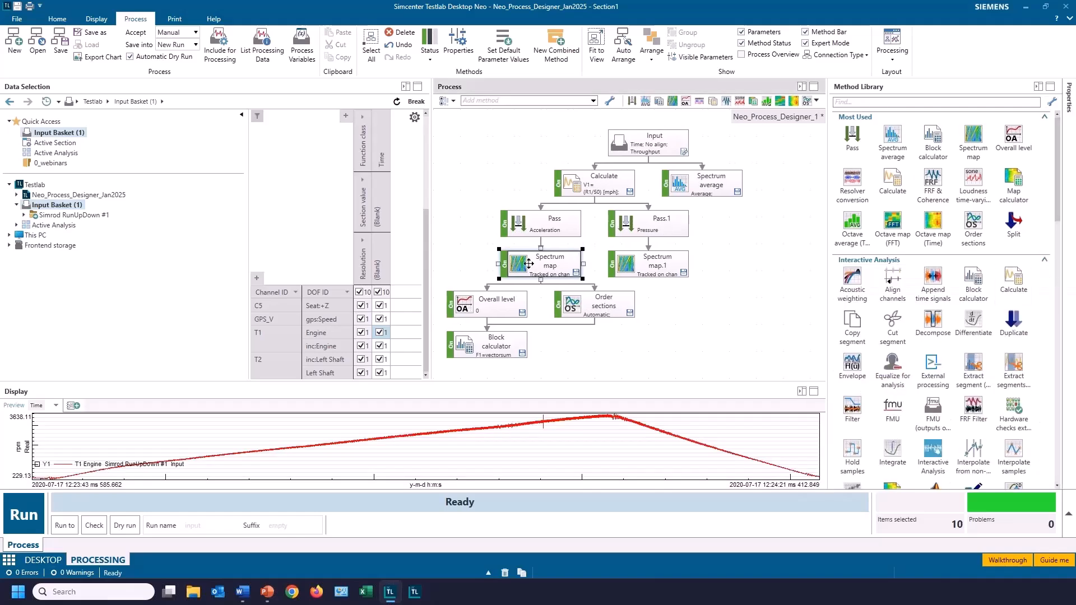
left_click(459, 50)
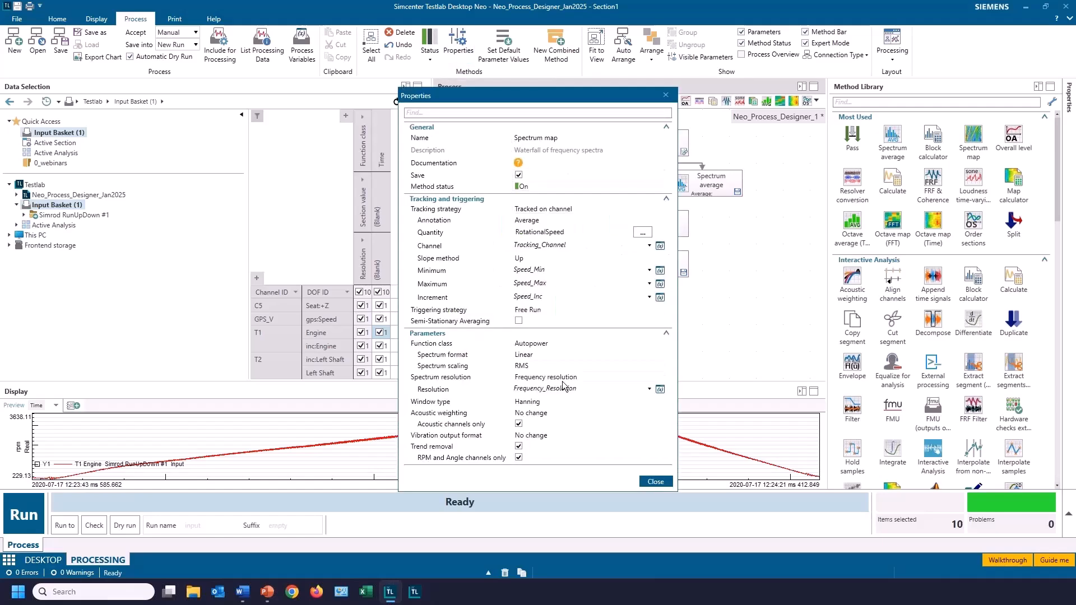
left_click(655, 482)
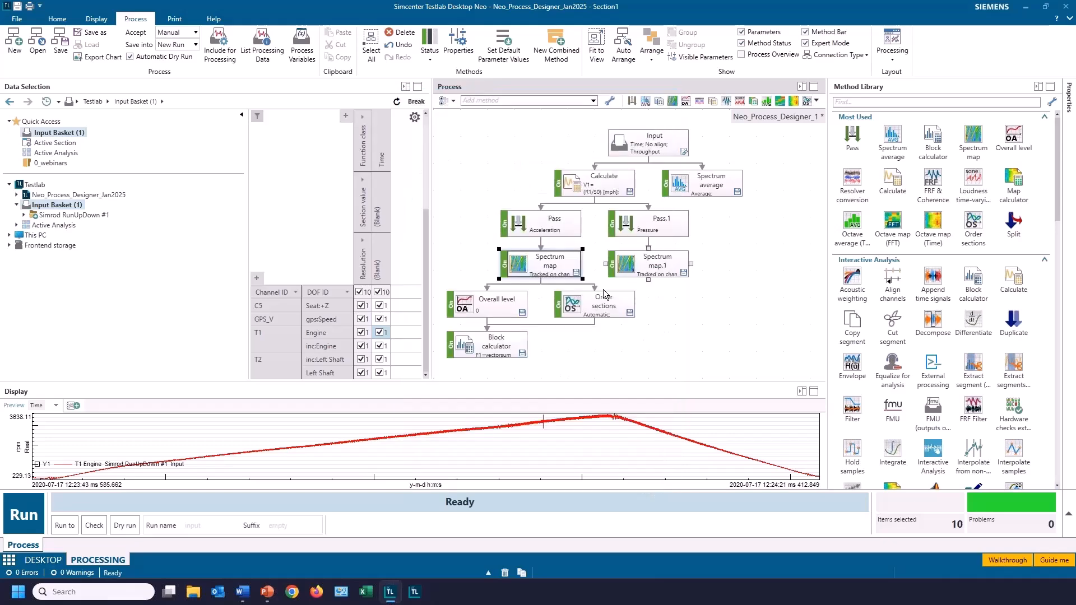
right_click(548, 270)
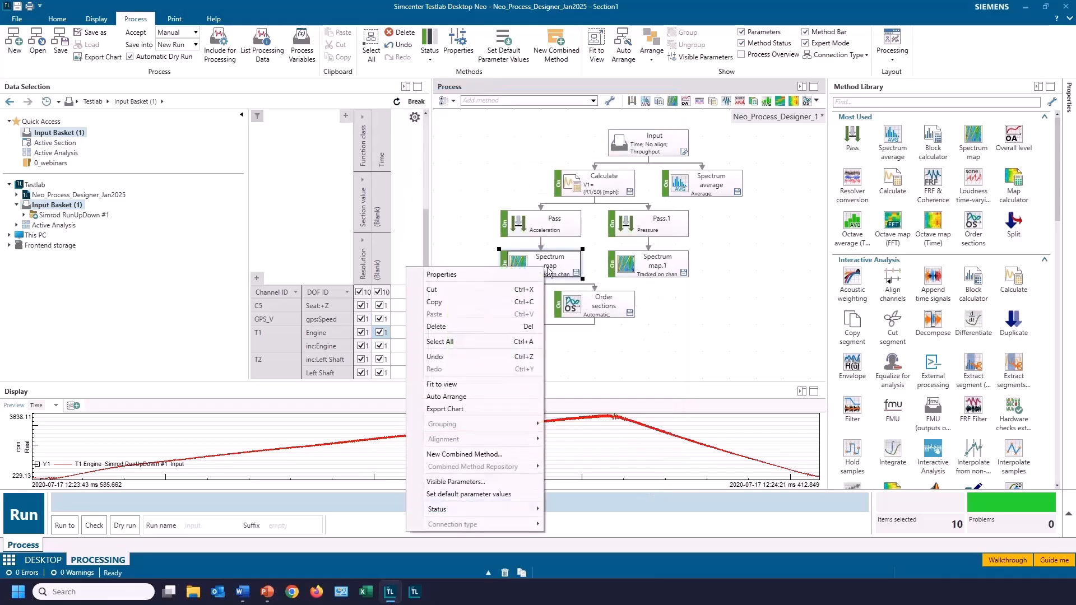
left_click(463, 277)
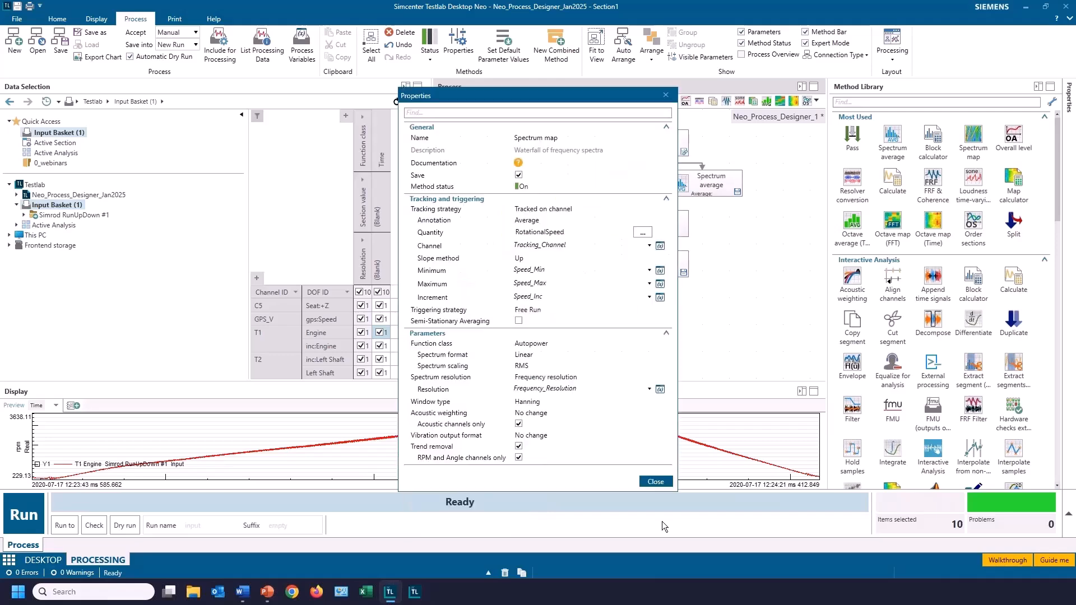
left_click(656, 482)
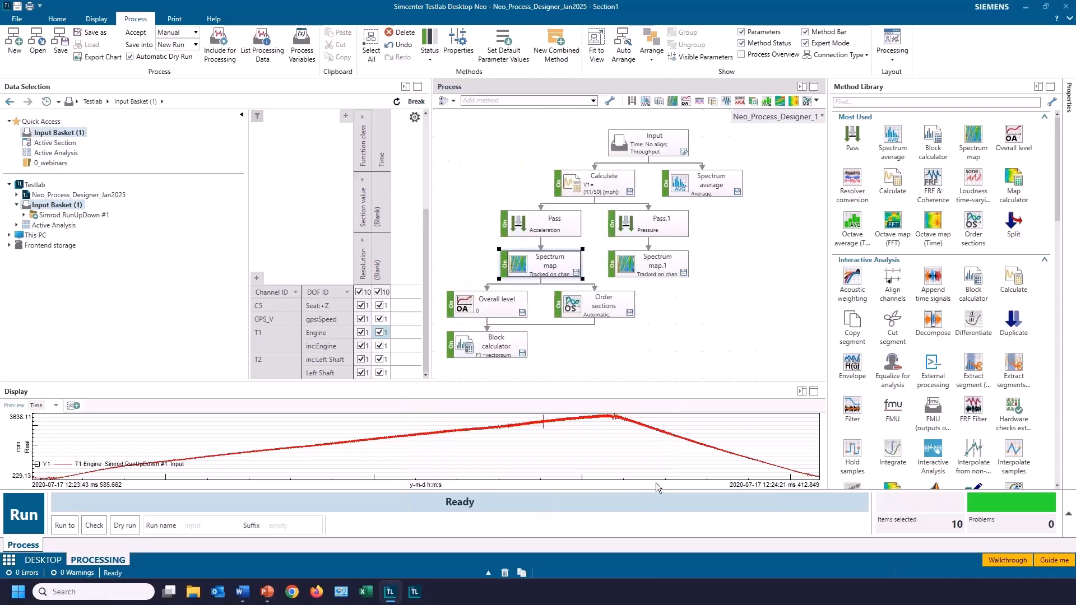
double_click(543, 265)
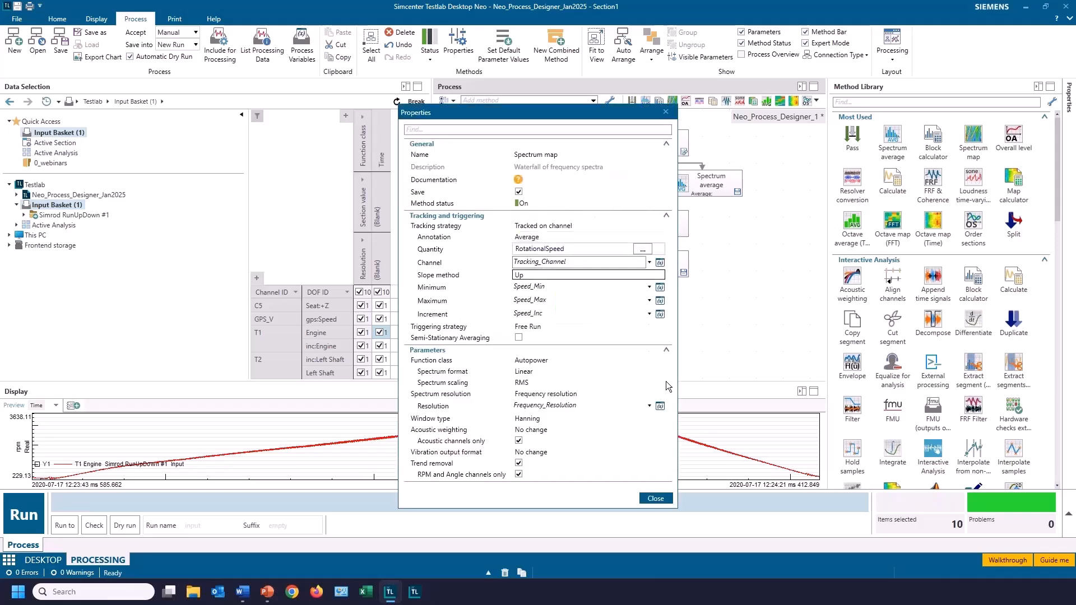
left_click(663, 498)
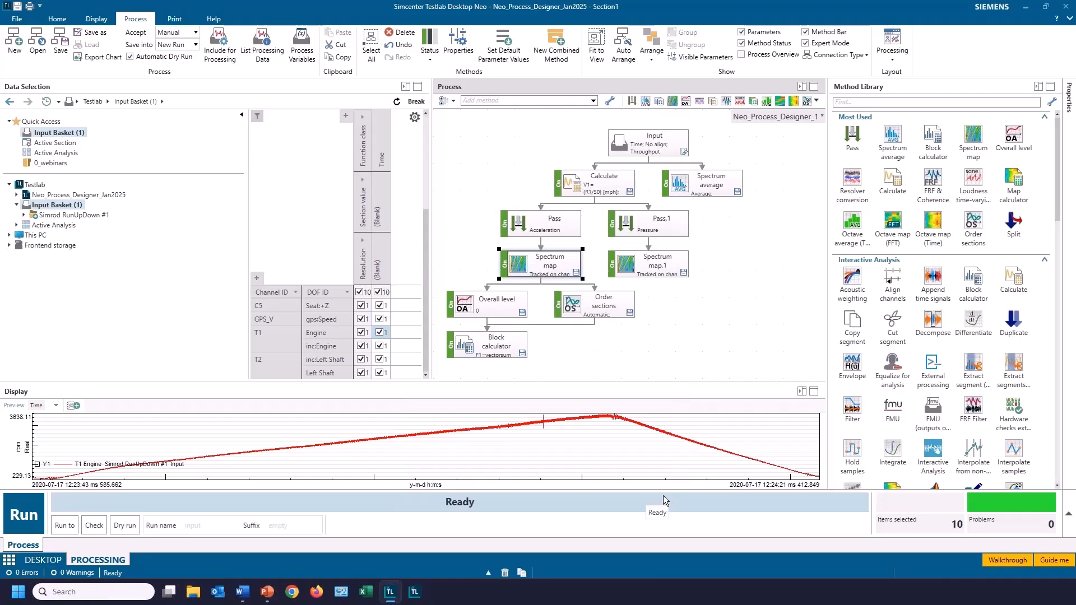
Step: Search the Method Library for "OA" and refine the search to "Overall"
left_click(856, 103)
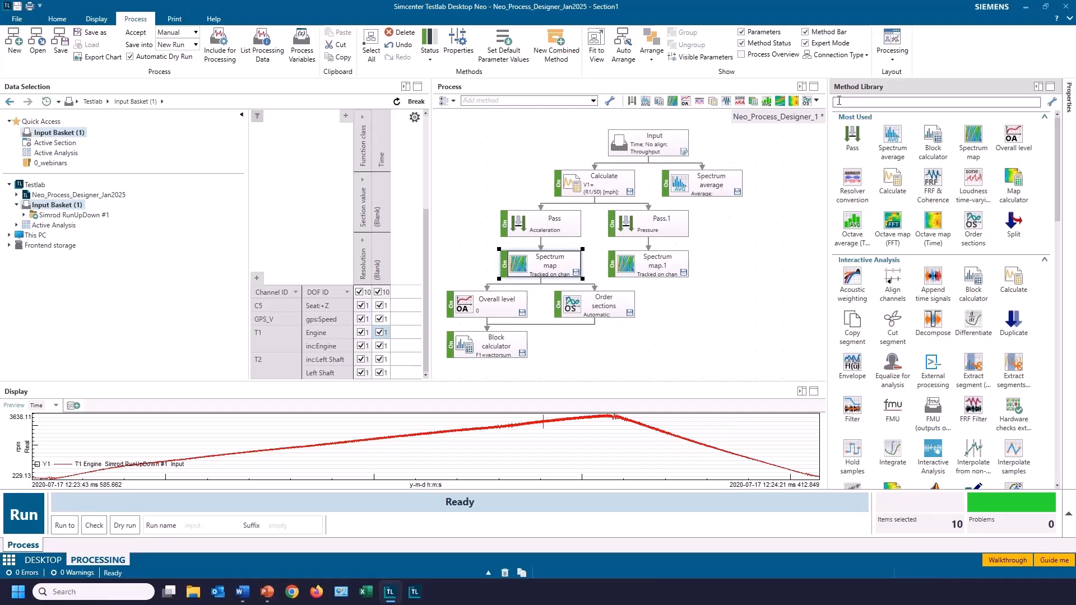
type("OA")
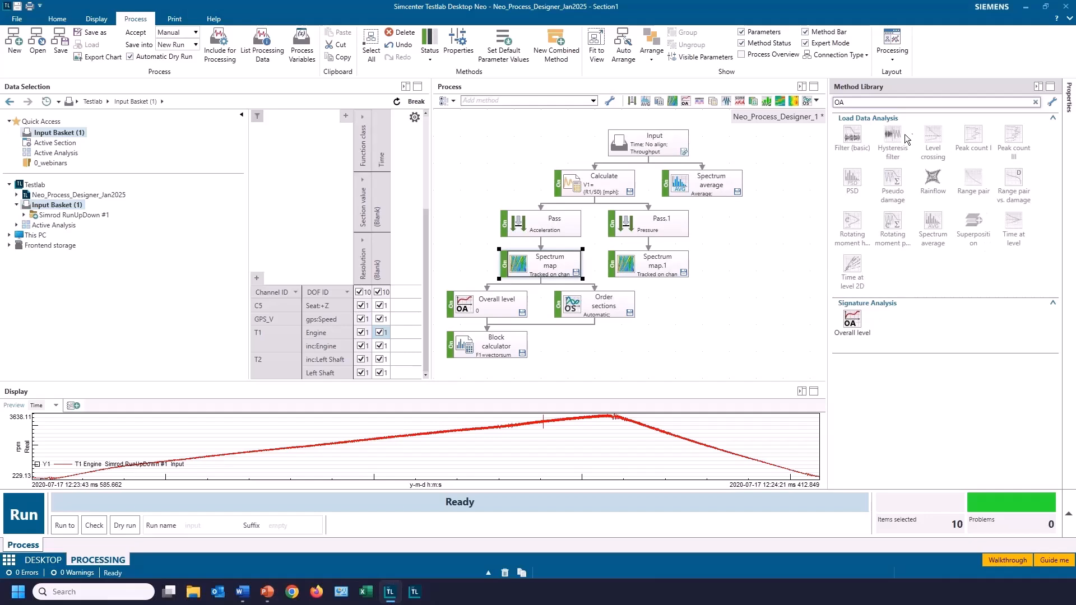
key("BackSpace")
type("verall")
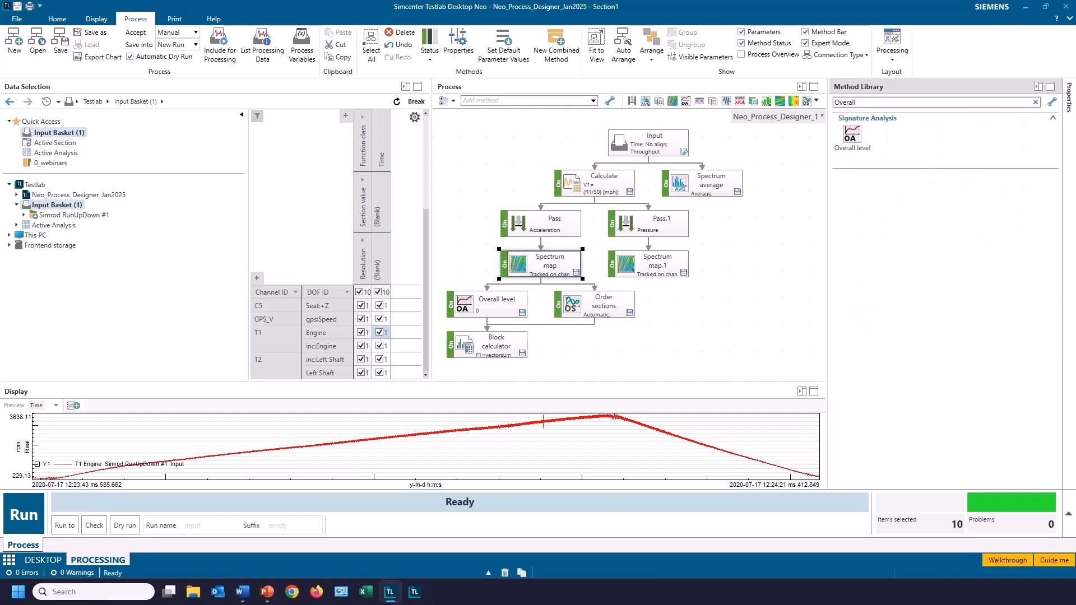
Step: Replace the Method Library search term with "Sign"
key("BackSpace")
key("BackSpace")
key("BackSpace")
key("BackSpace")
key("BackSpace")
key("BackSpace")
key("BackSpace")
type("Sign")
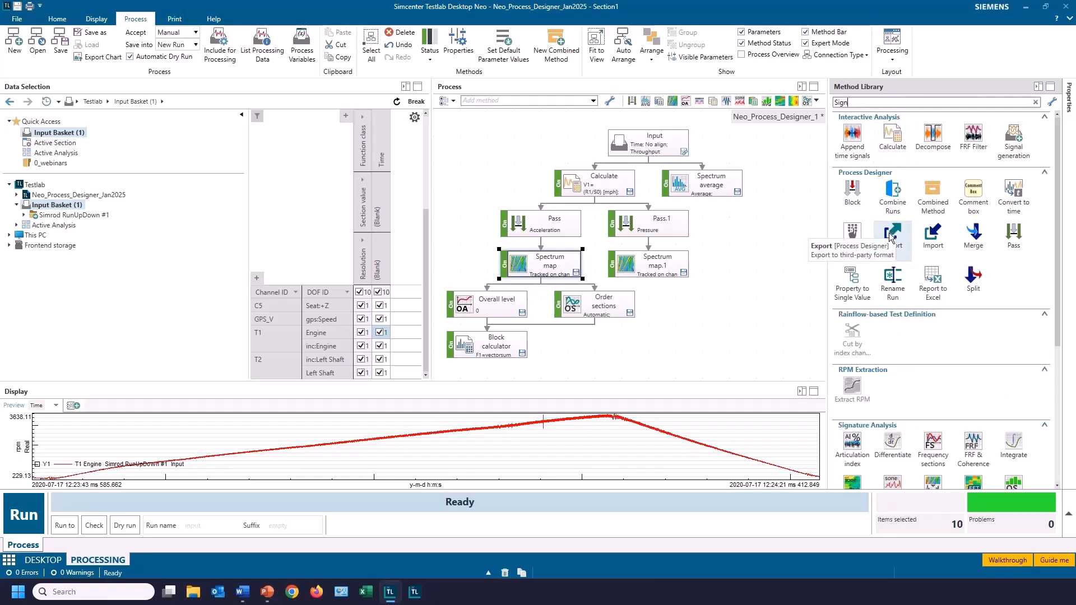
Step: Search the process's add-method field for "Sign", clear the term, and close the method list
left_click(497, 101)
type("Sign")
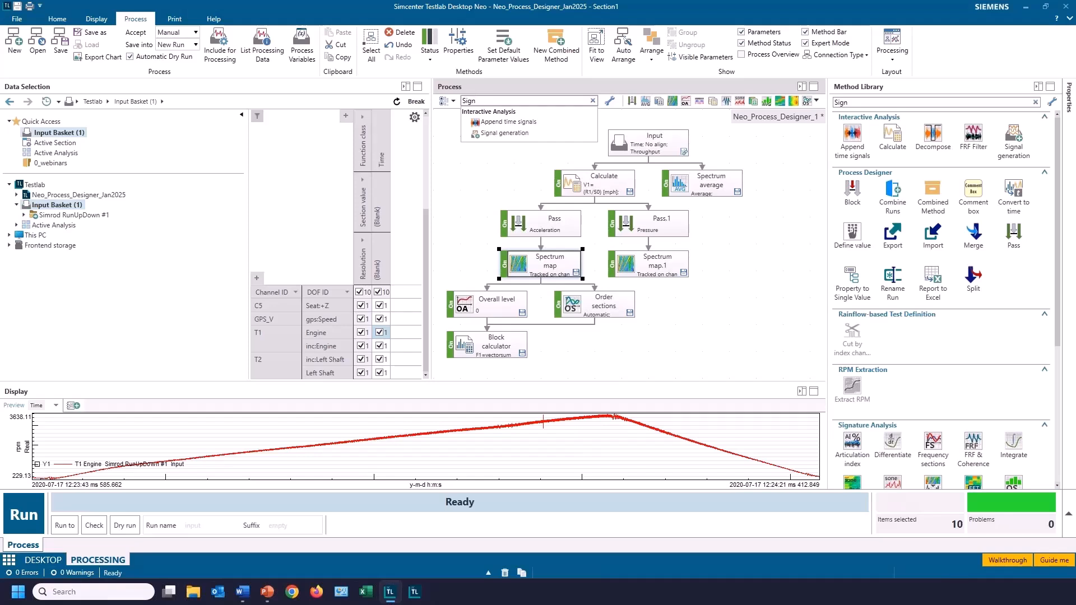
key("BackSpace")
key("BackSpace")
key("BackSpace")
key("BackSpace")
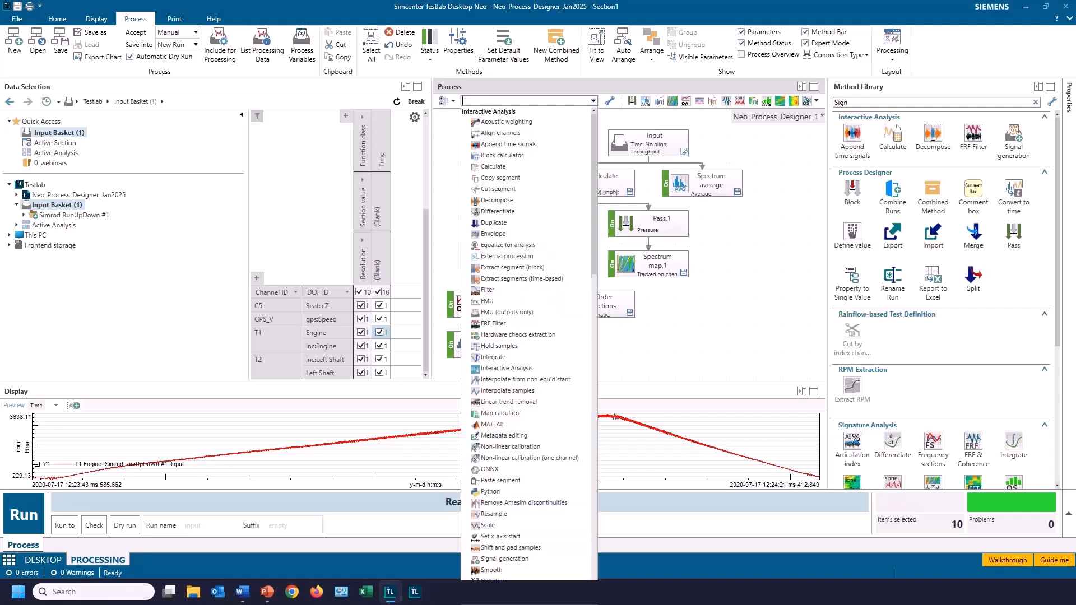
left_click(856, 105)
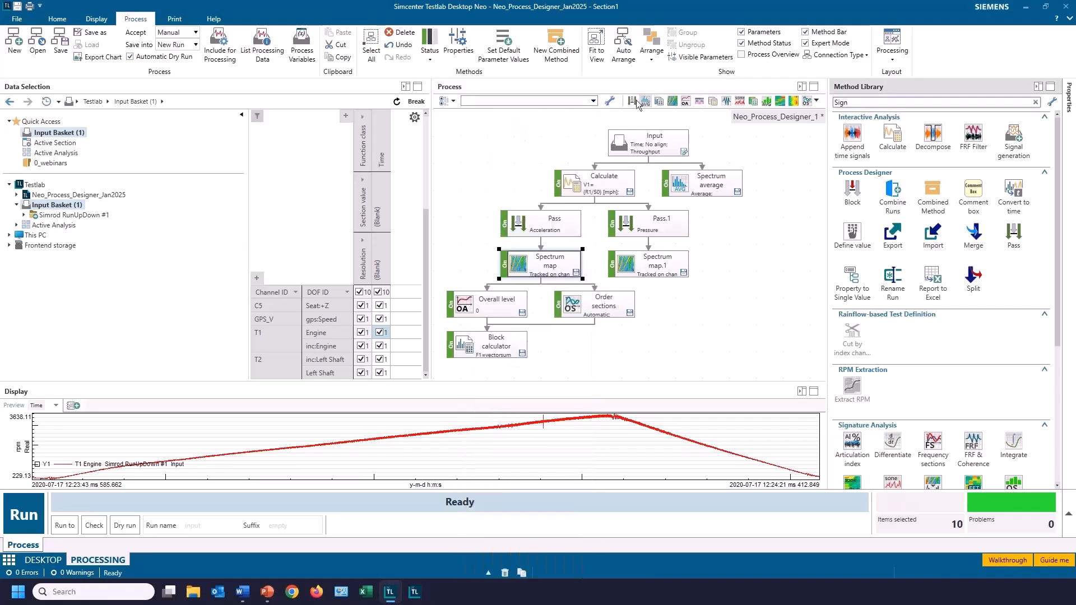
Step: Browse the full add-method list down to the Sound Quality Analysis methods, close it, and deselect the Spectrum map
left_click(596, 101)
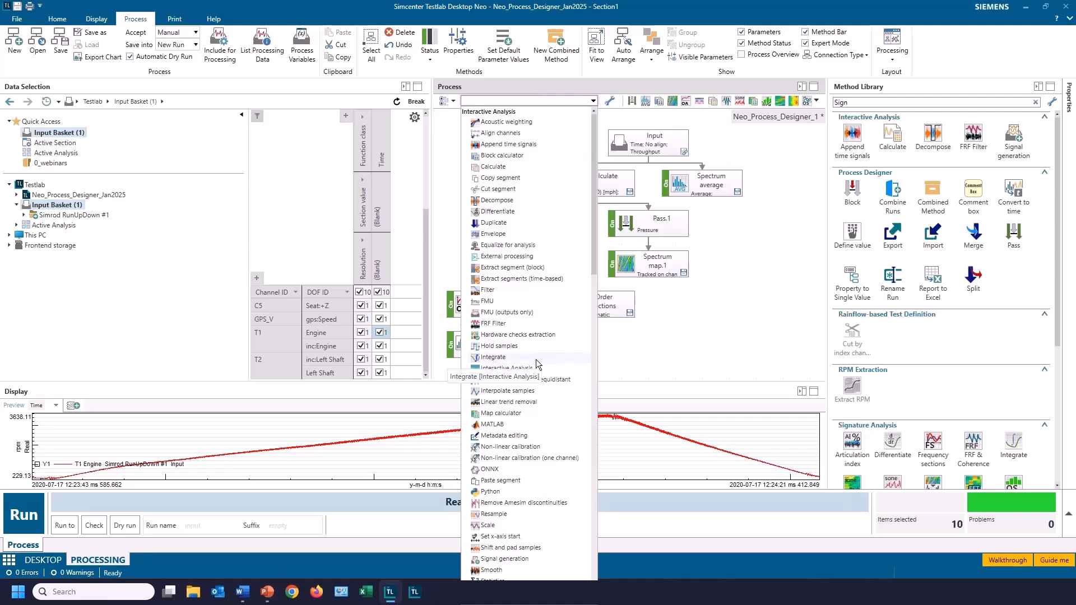
left_click_drag(593, 254, 605, 493)
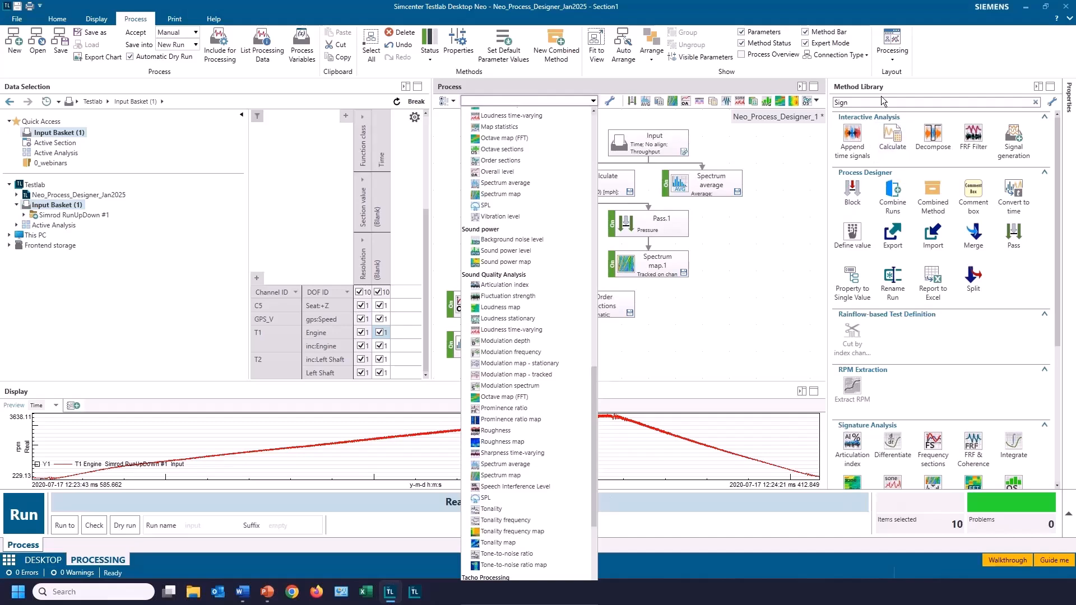
left_click(870, 103)
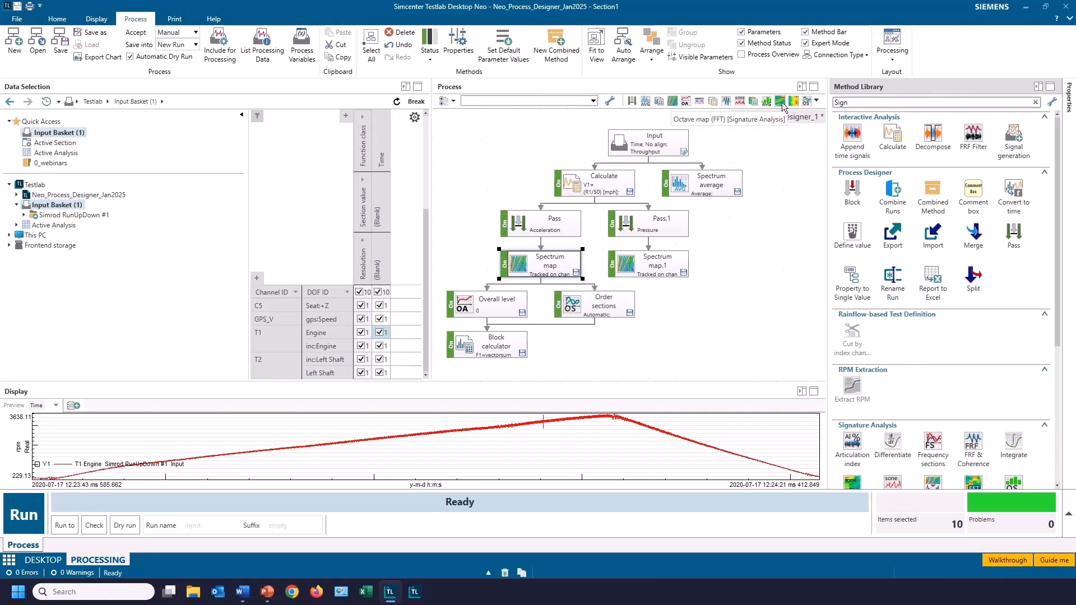
left_click(756, 247)
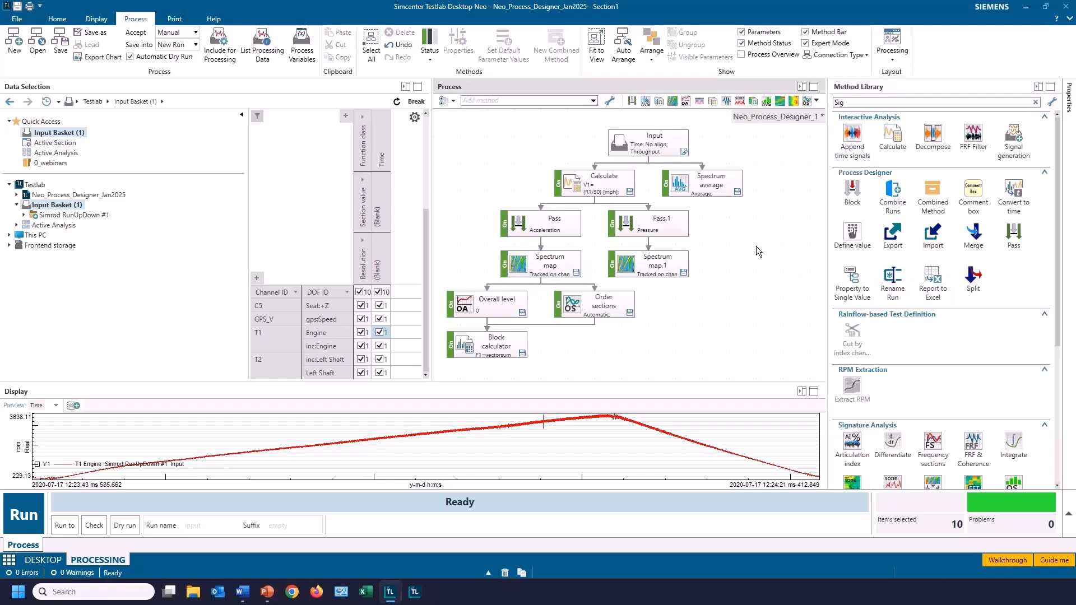
Step: Open the formula set of the Calculate method and add a new formula row
left_click(604, 185)
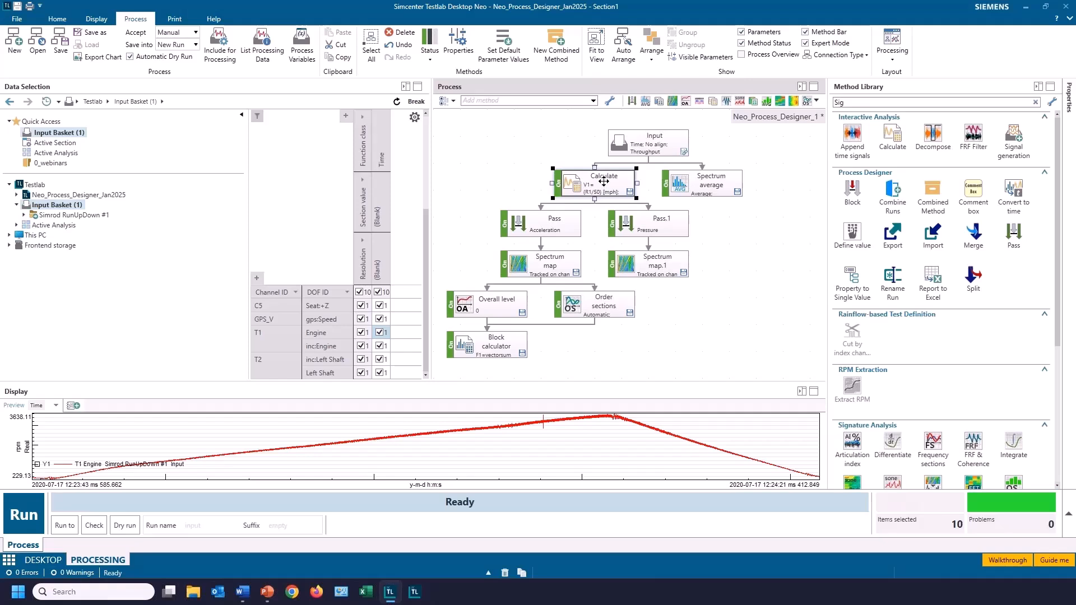
left_click(455, 44)
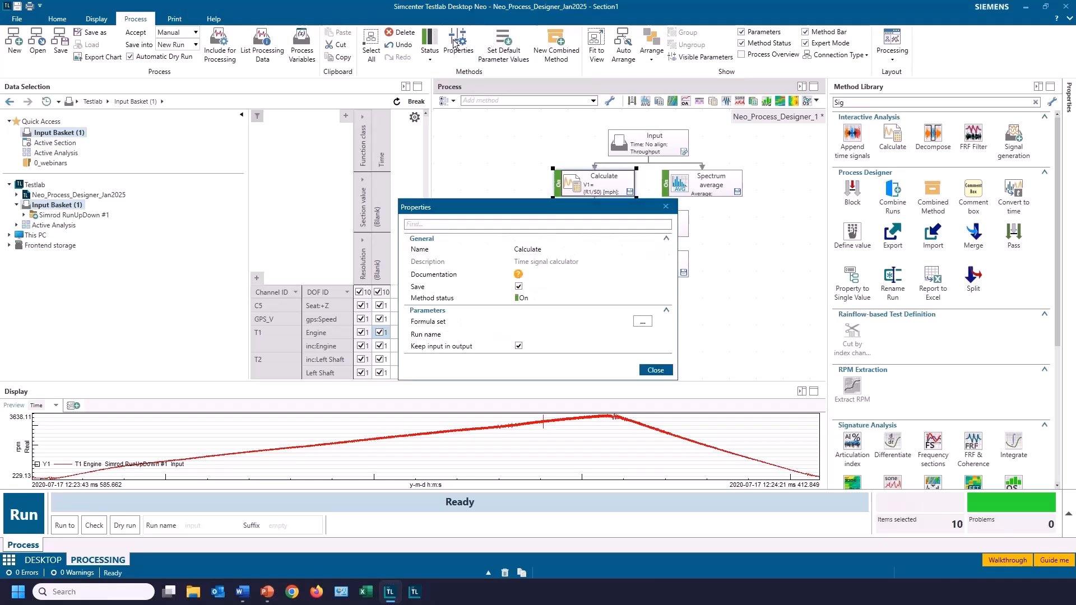
left_click(643, 323)
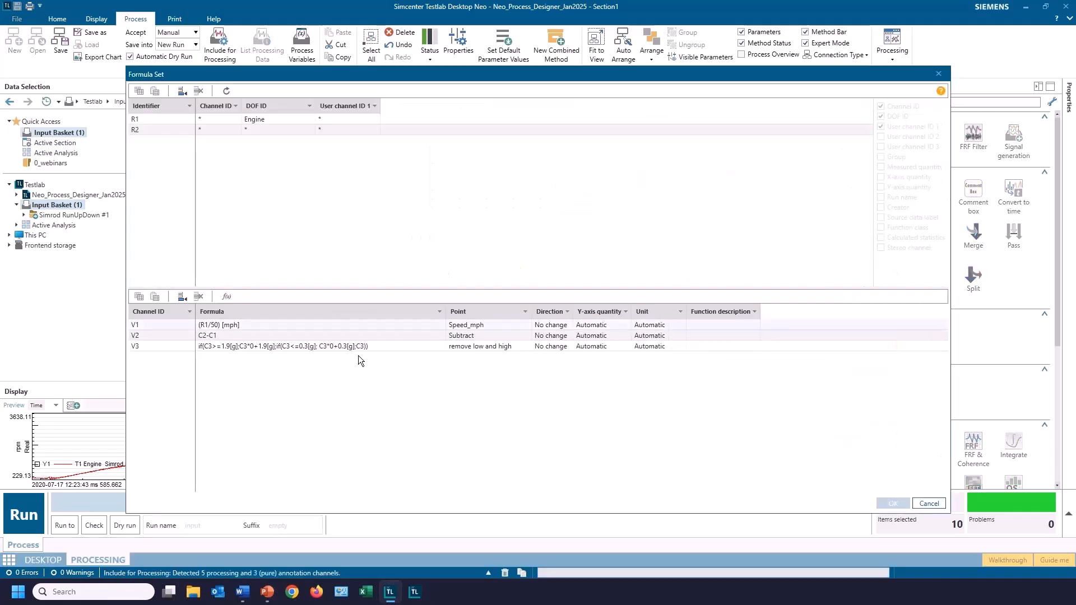
left_click(181, 297)
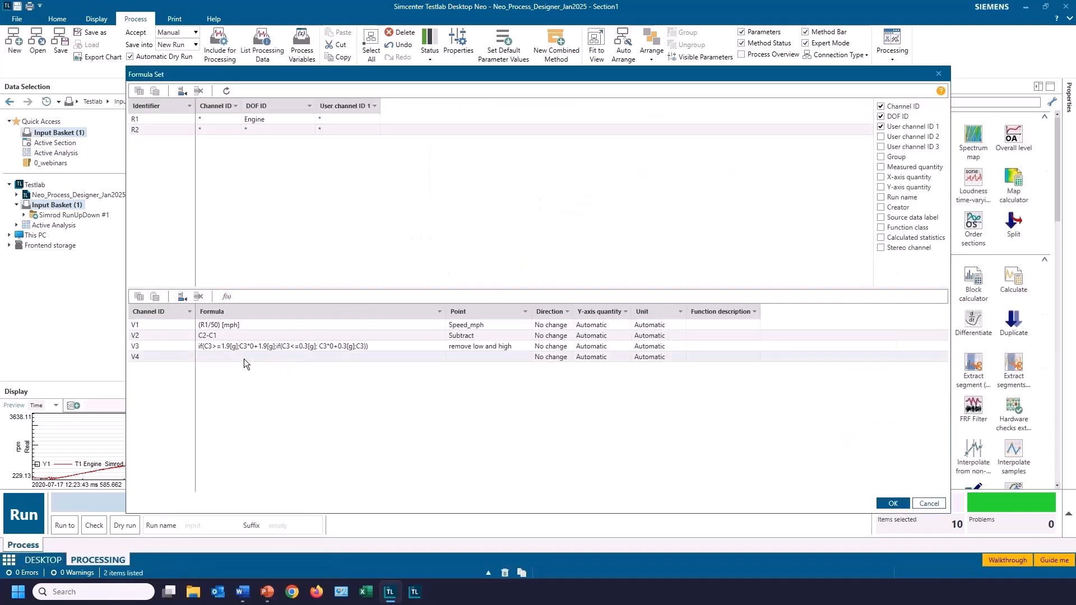
Step: Open the formula editor for the new row and find the multiply function by searching for "mult"
left_click(227, 295)
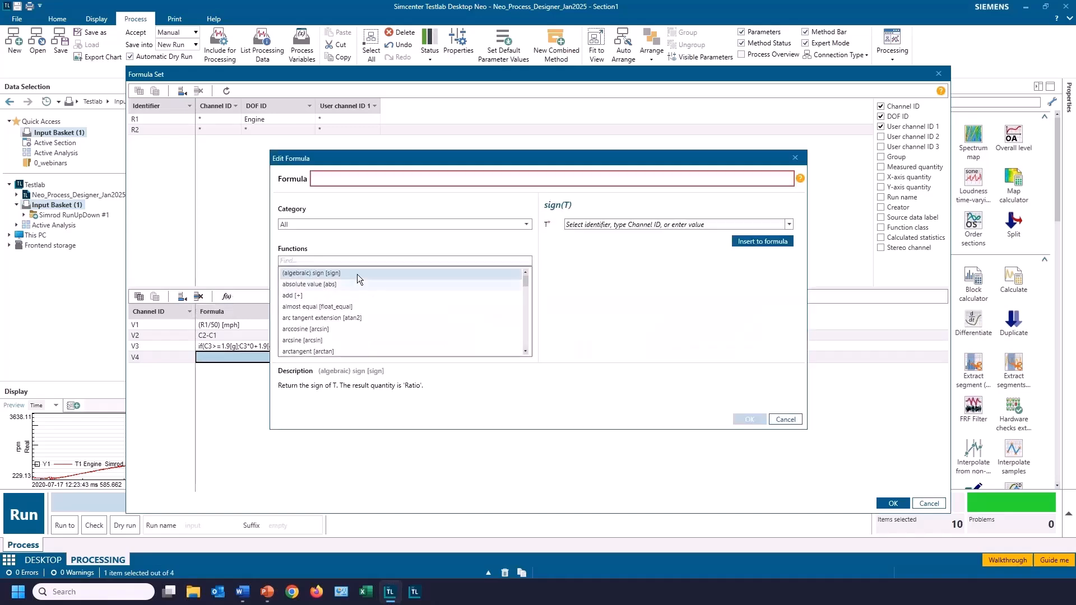
left_click_drag(527, 281, 507, 323)
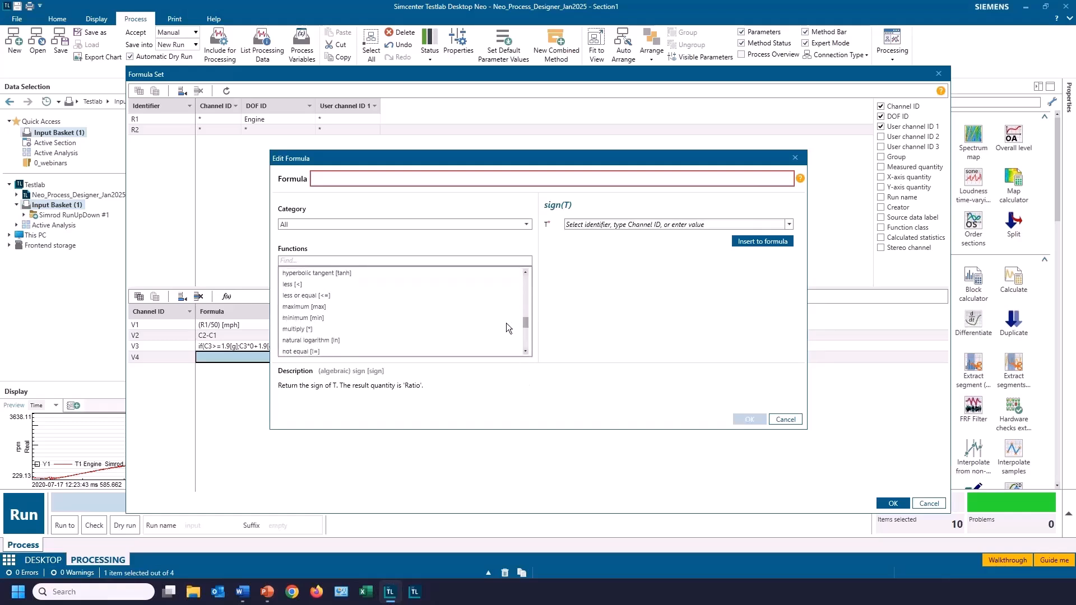
left_click(311, 259)
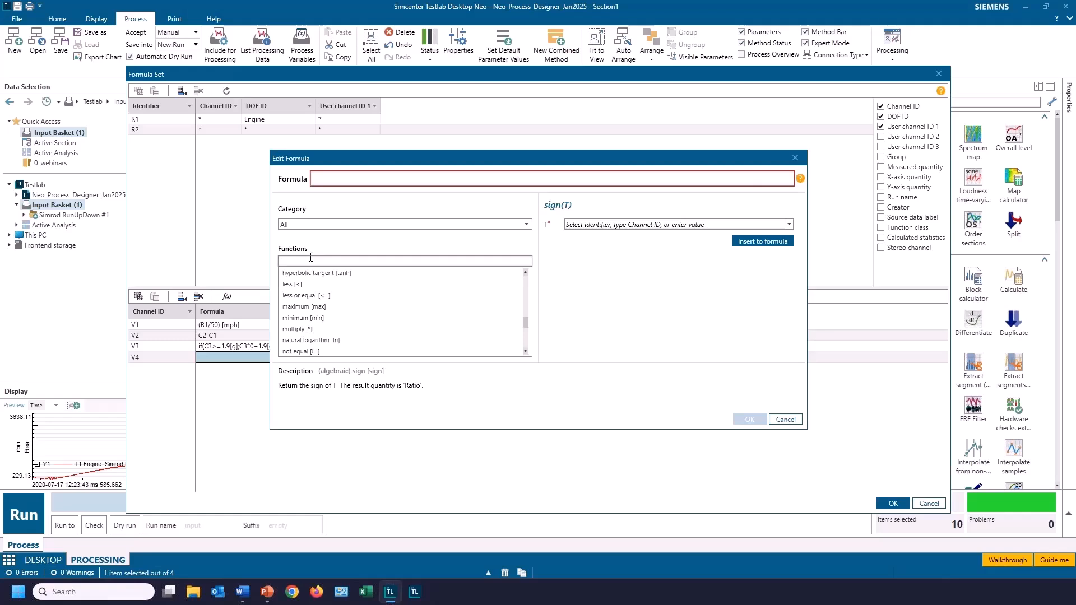
type("mult")
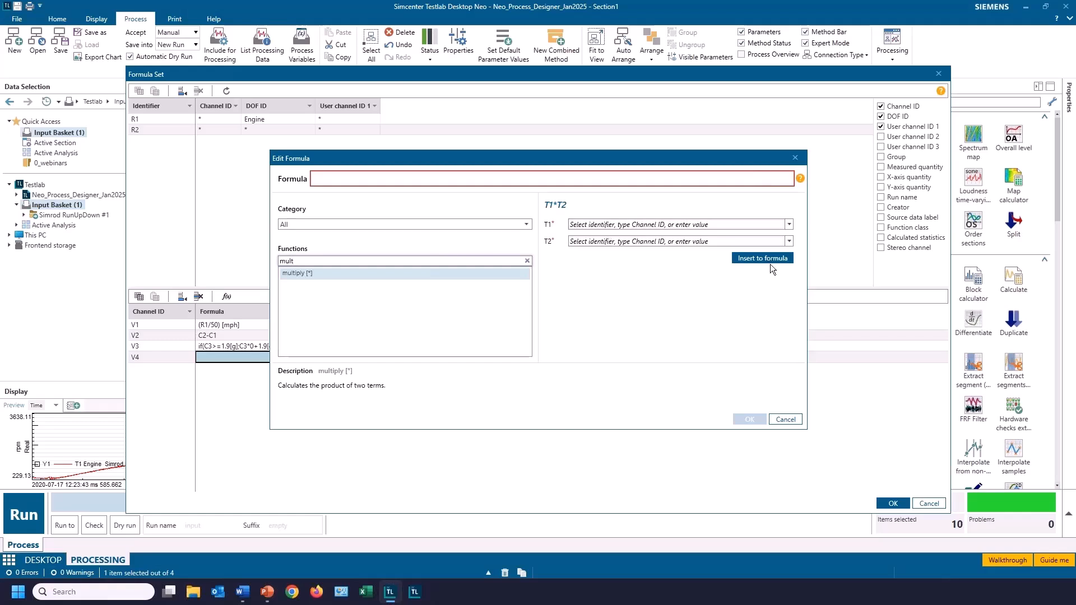
Step: Set the multiply terms to T1 = R1 and T2 = R2, insert the formula R1*R2, and accept it
left_click(661, 225)
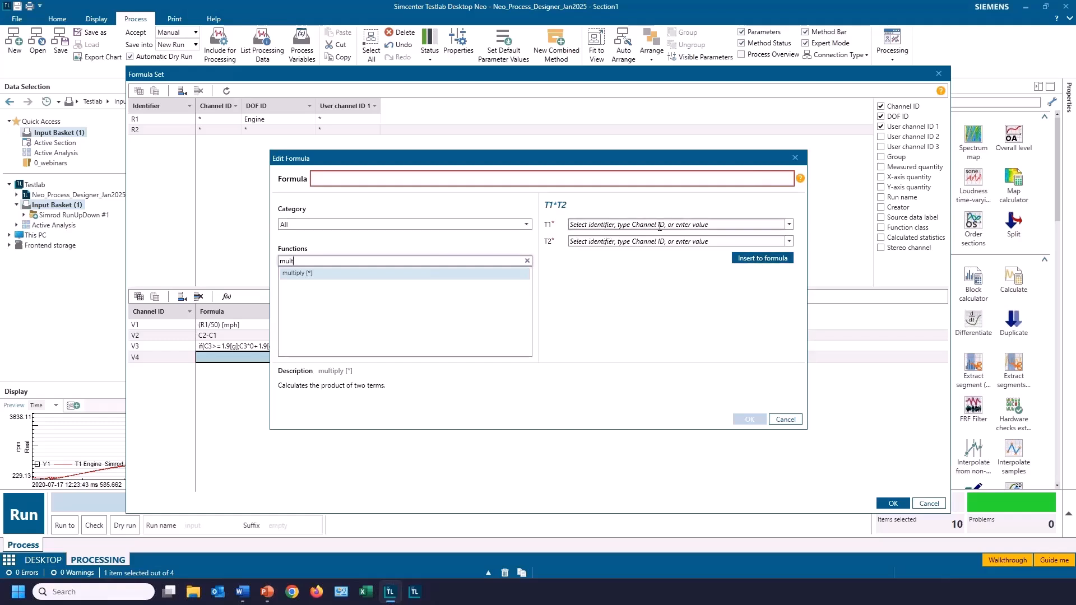
left_click(790, 224)
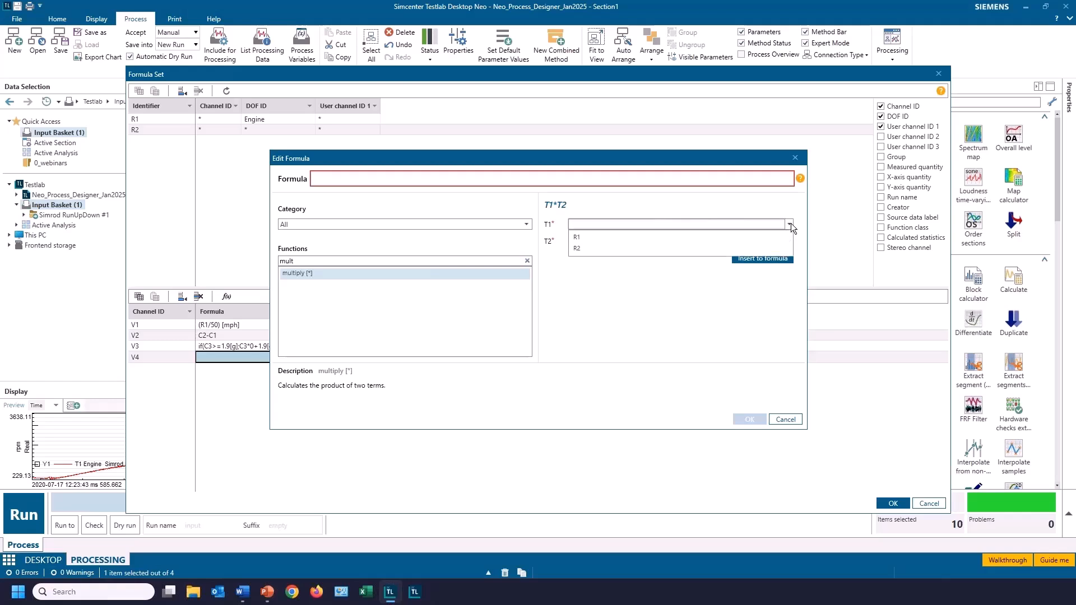
left_click(586, 237)
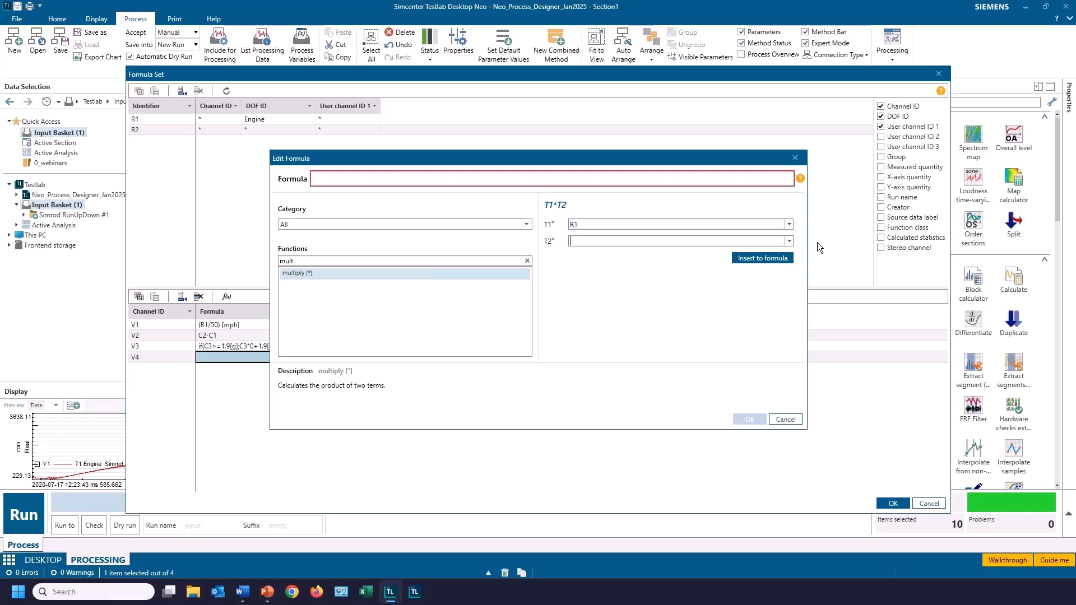
left_click(788, 241)
left_click(788, 241)
left_click(583, 265)
left_click(745, 258)
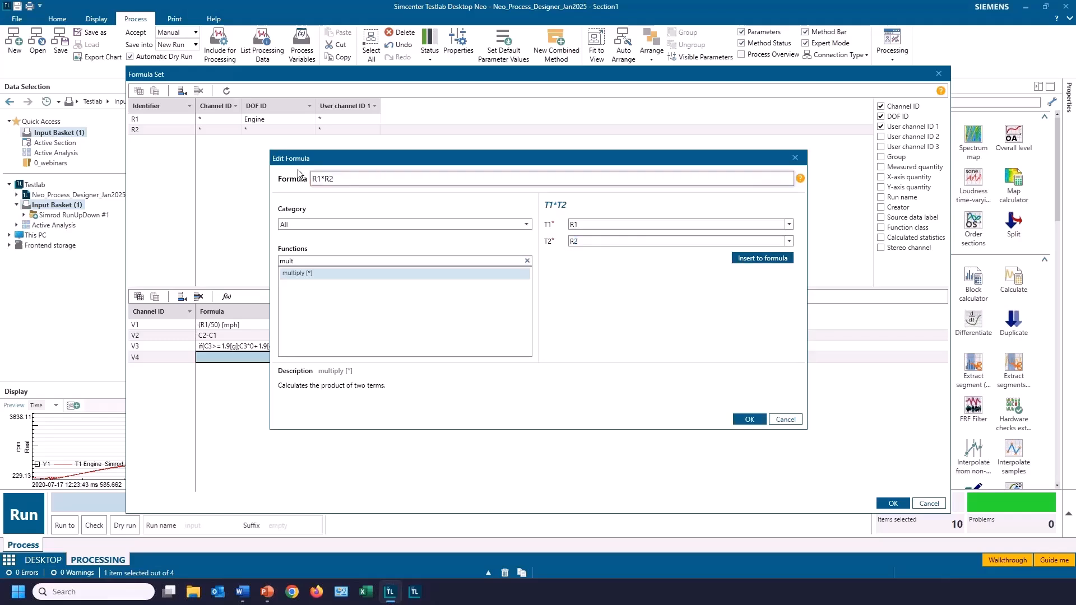
left_click(748, 420)
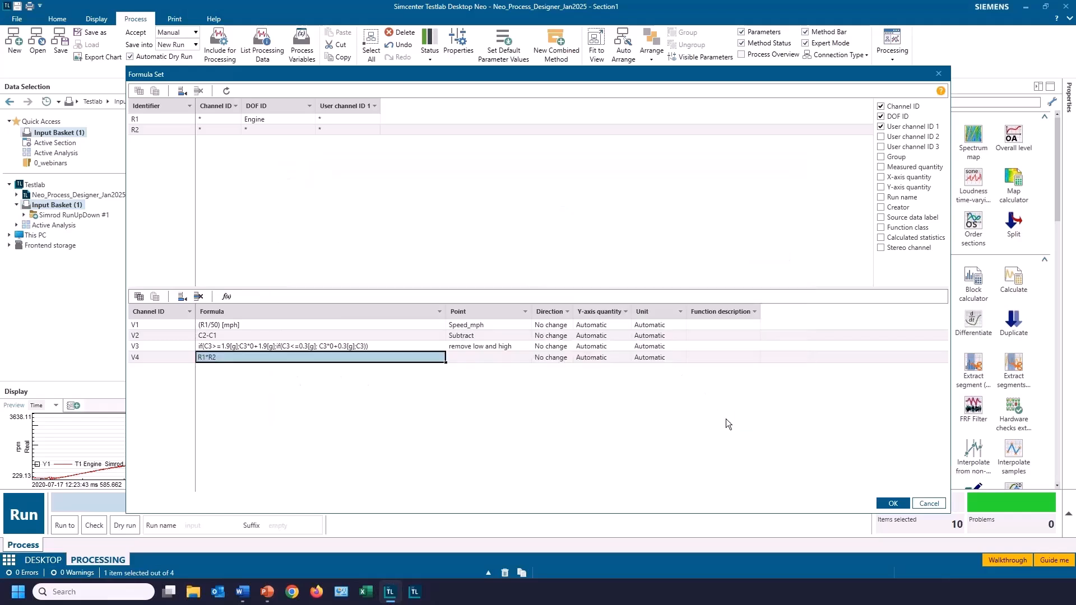
Step: Reopen the formula editor for the R1*R2 row, dismiss it, and delete that row from the Calculate formula set
left_click(227, 296)
left_click(785, 419)
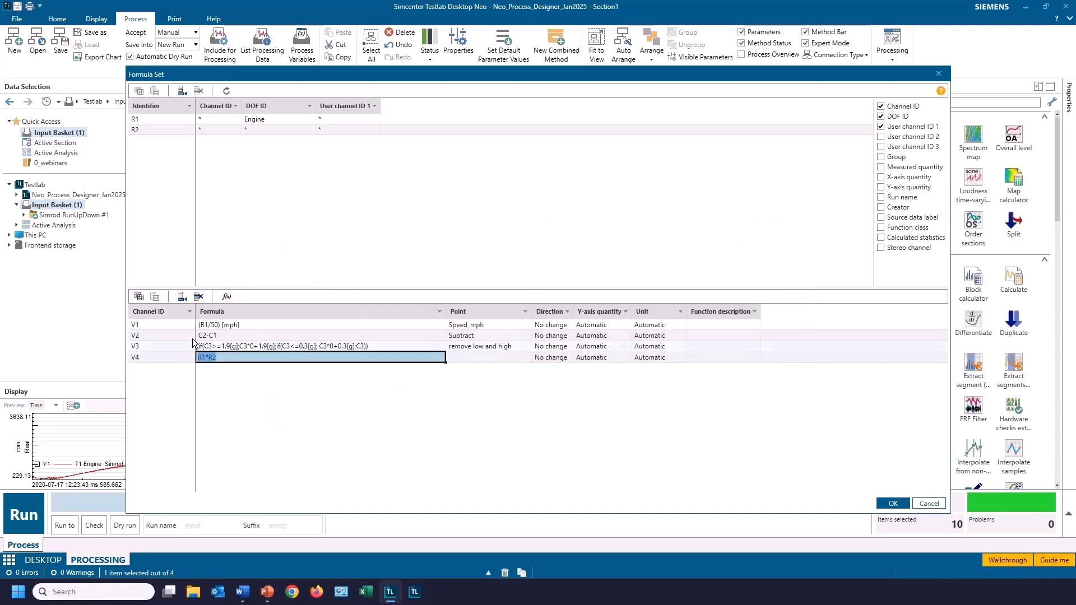
left_click(200, 297)
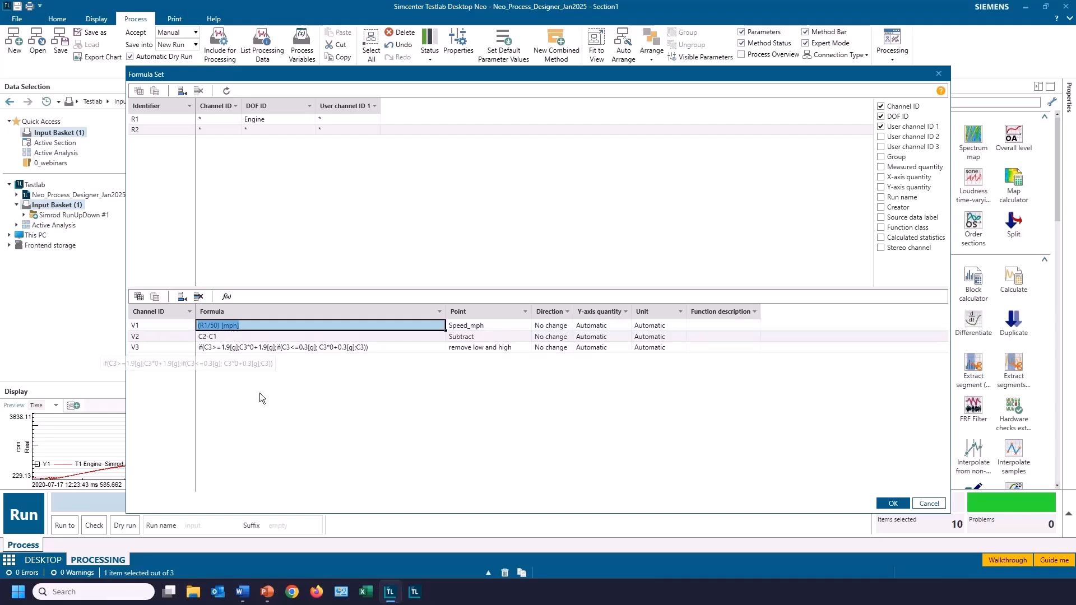
Step: Examine the Subtract and remove low and high formulas, and close the Calculate formula set and properties without saving changes
left_click(232, 337)
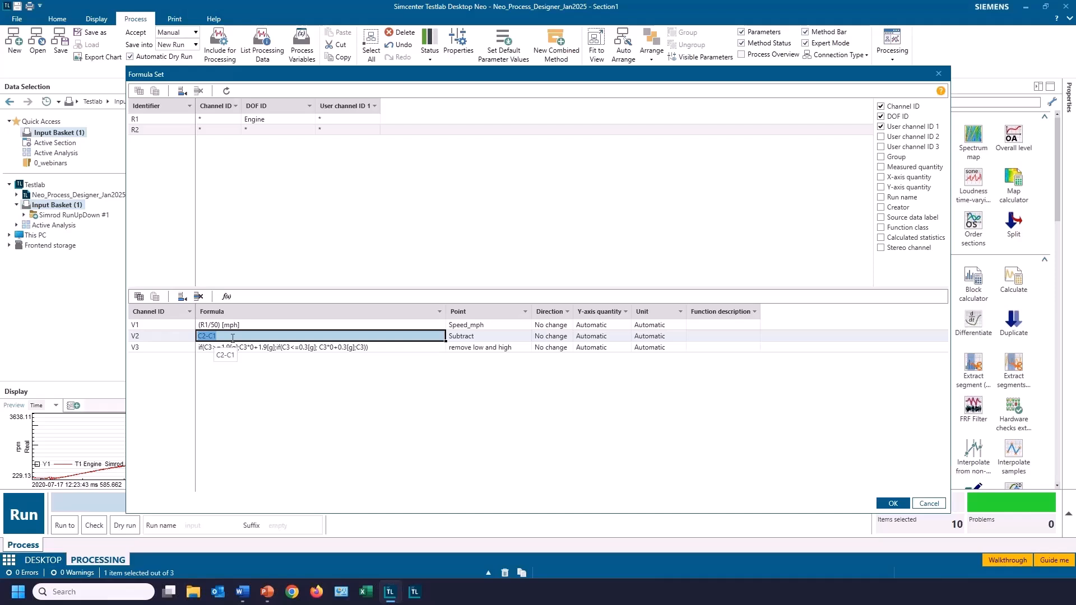
left_click(399, 348)
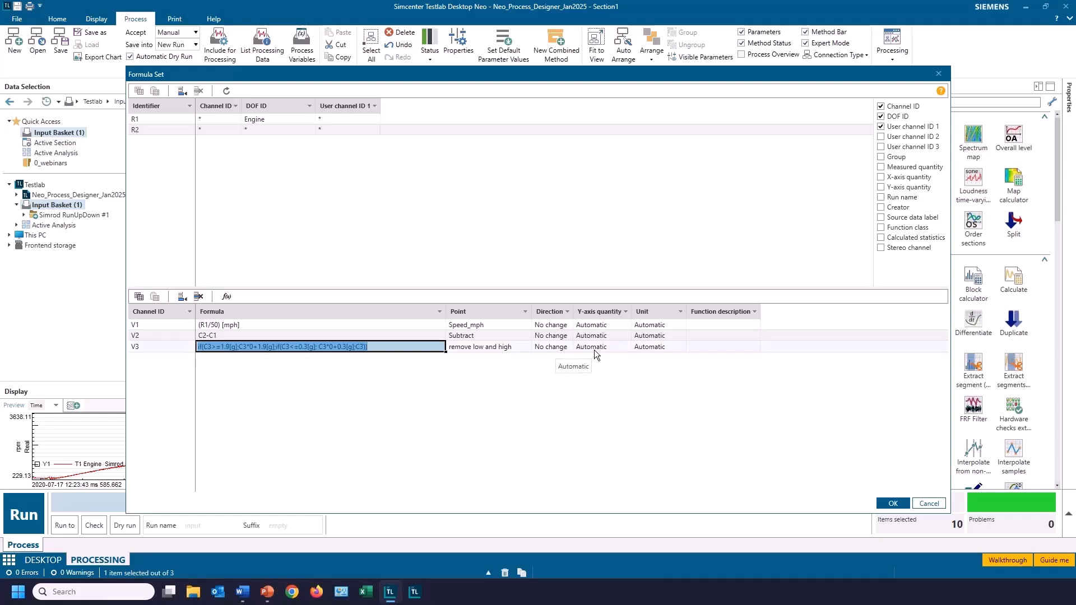
left_click(929, 503)
left_click(654, 370)
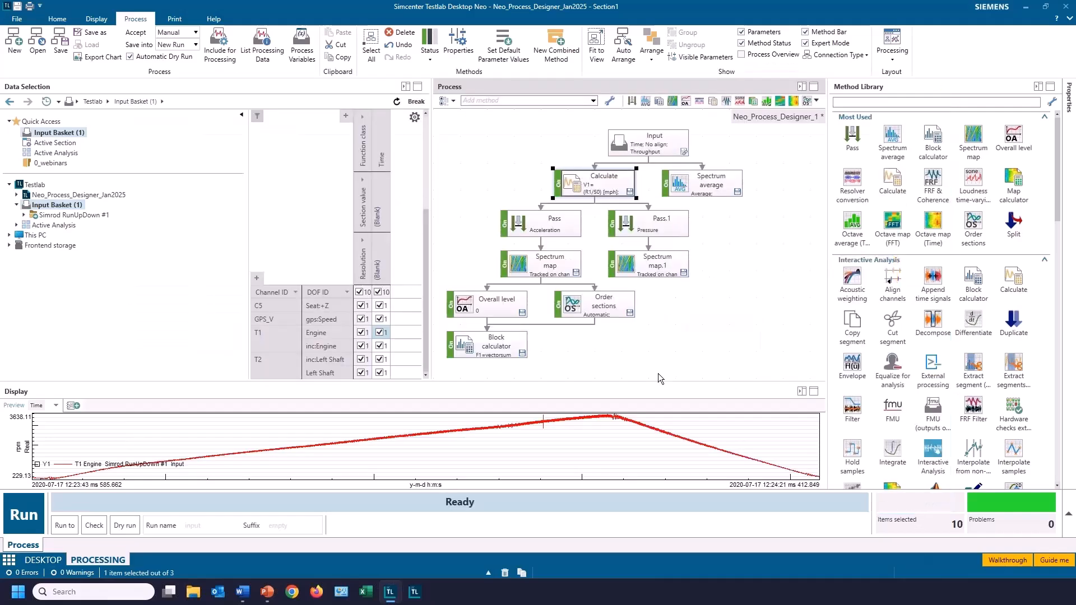
Step: Open the formula set of the Block calculator method from its properties
left_click(476, 351)
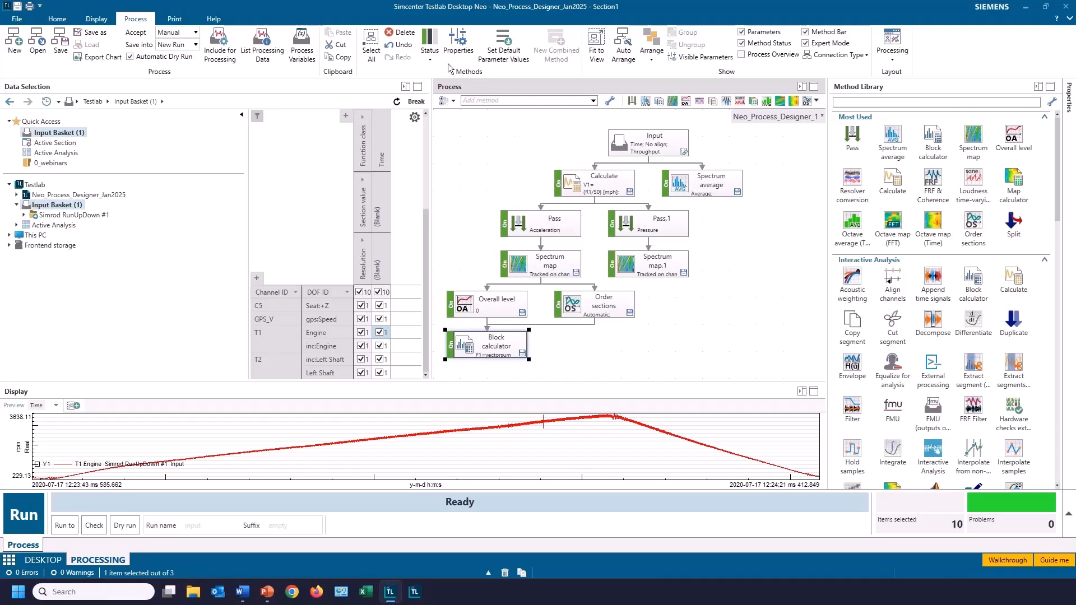
left_click(458, 44)
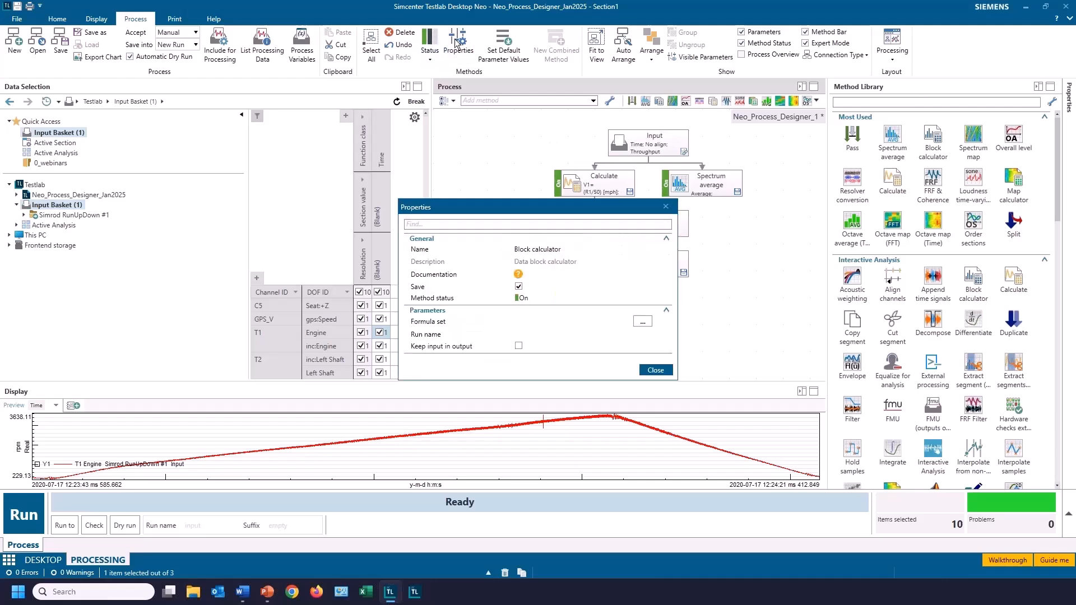
left_click(643, 321)
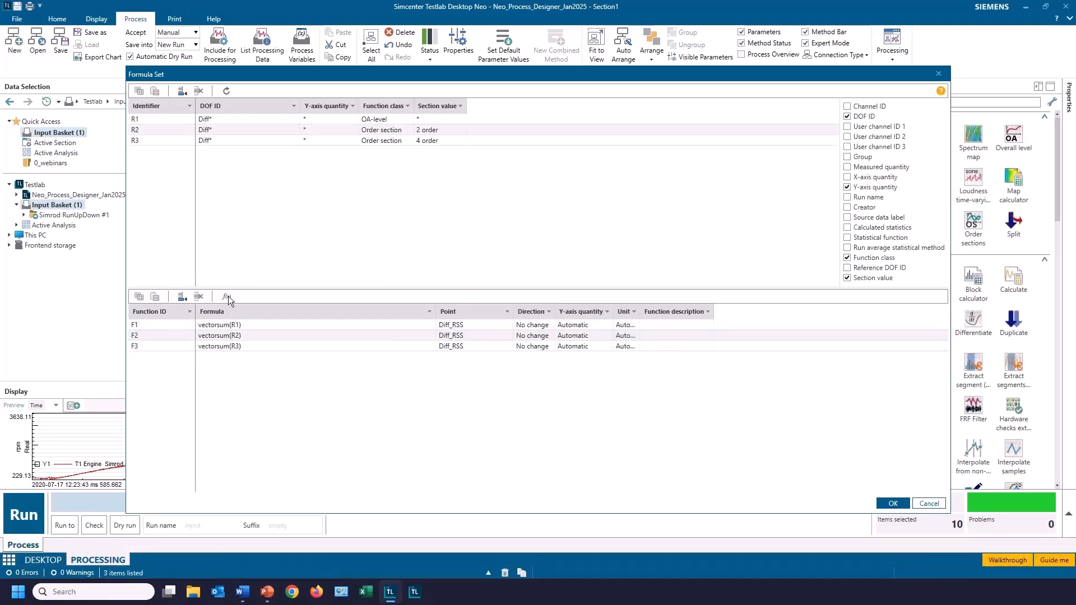
Step: Add a new Block calculator formula row, view the functions available in the formula editor, cancel it, and delete the row
left_click(182, 296)
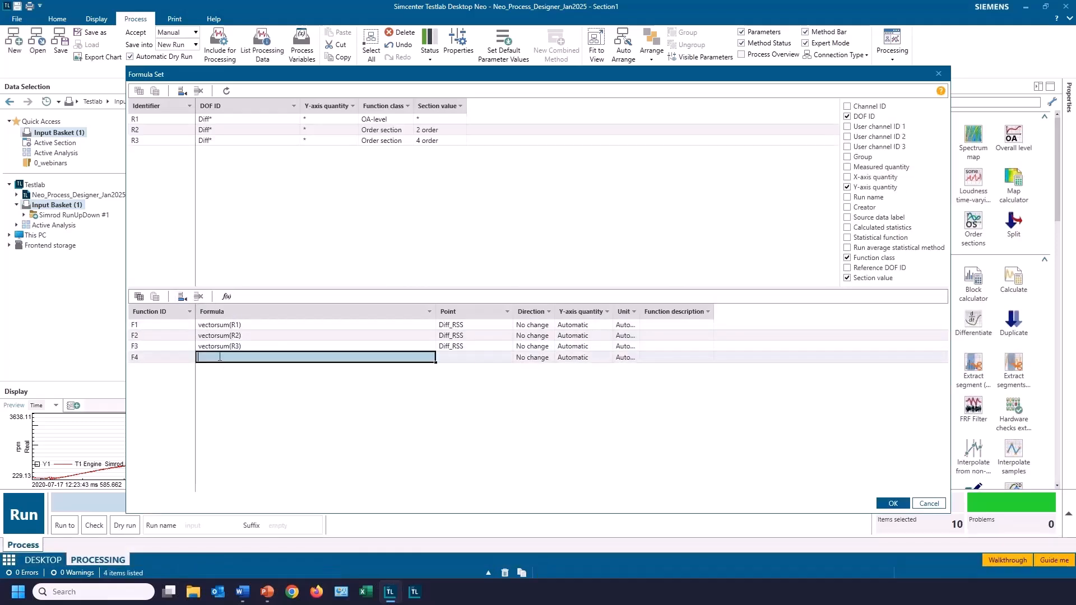
left_click(227, 296)
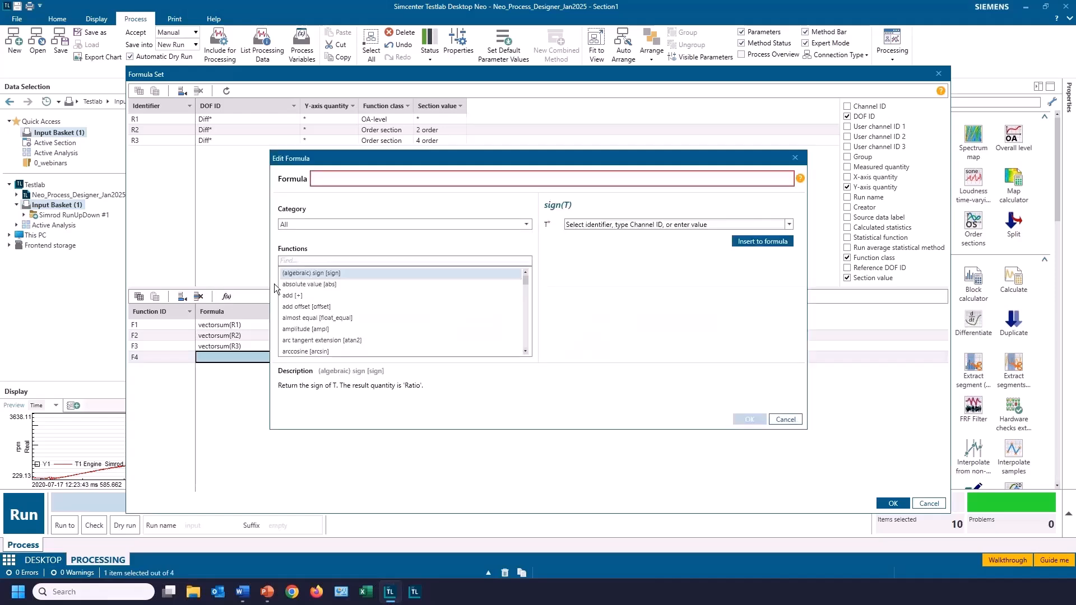
left_click_drag(526, 281, 499, 228)
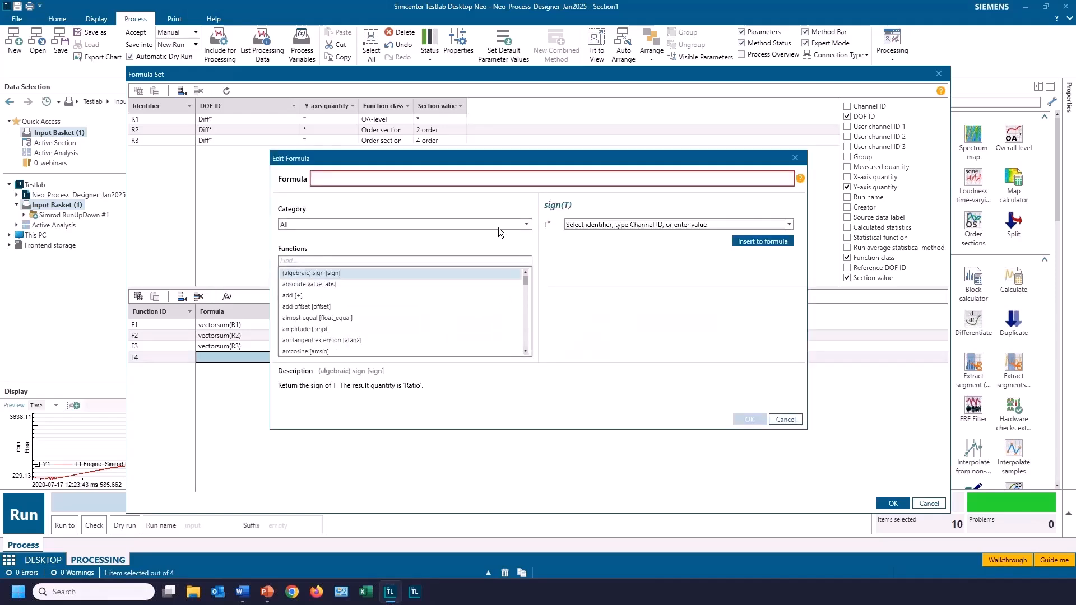
left_click(785, 419)
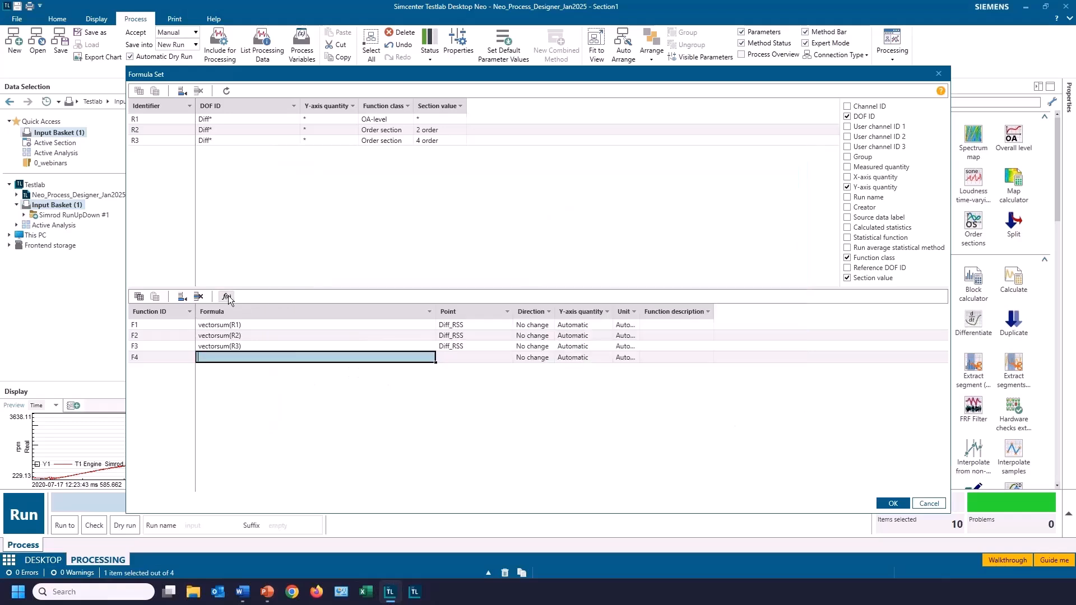
left_click(197, 297)
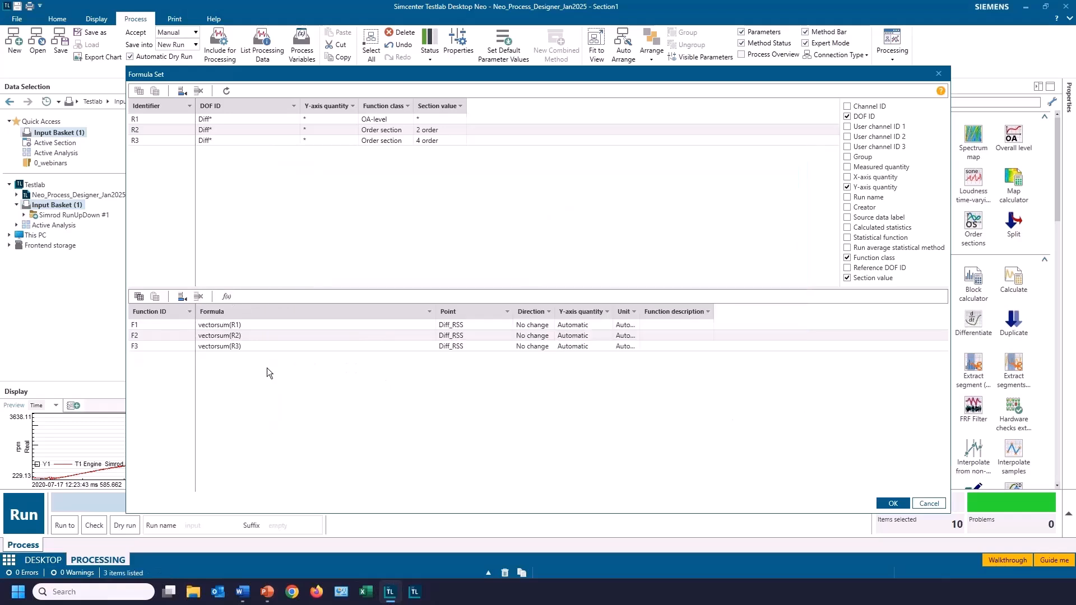
Step: List the DOF ID choices for reference R1 in the Block calculator formula set, keeping the Diff* filter
left_click(220, 119)
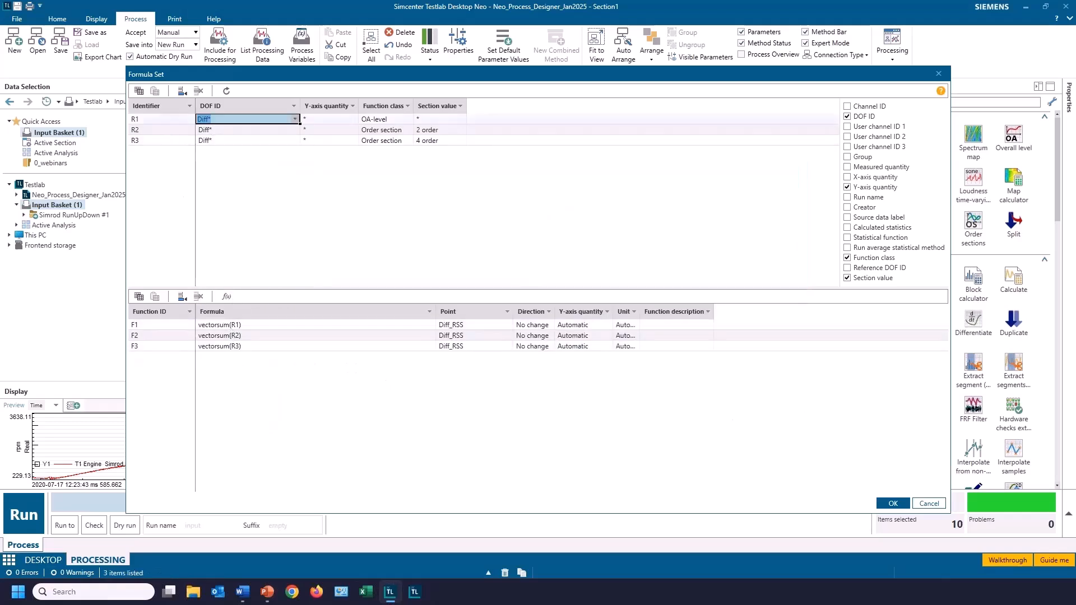
left_click(295, 120)
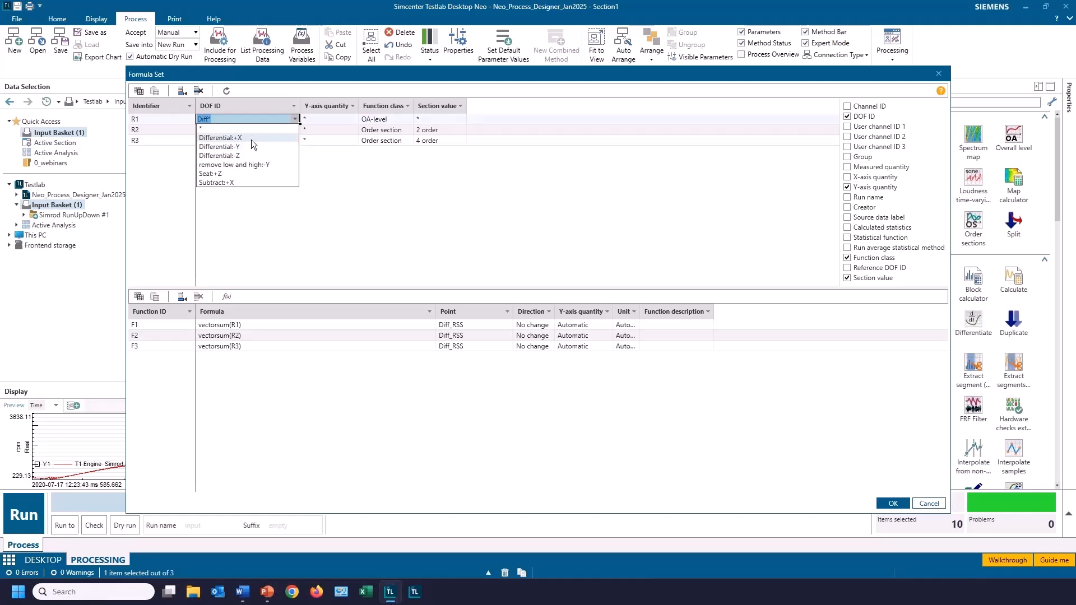
left_click(405, 206)
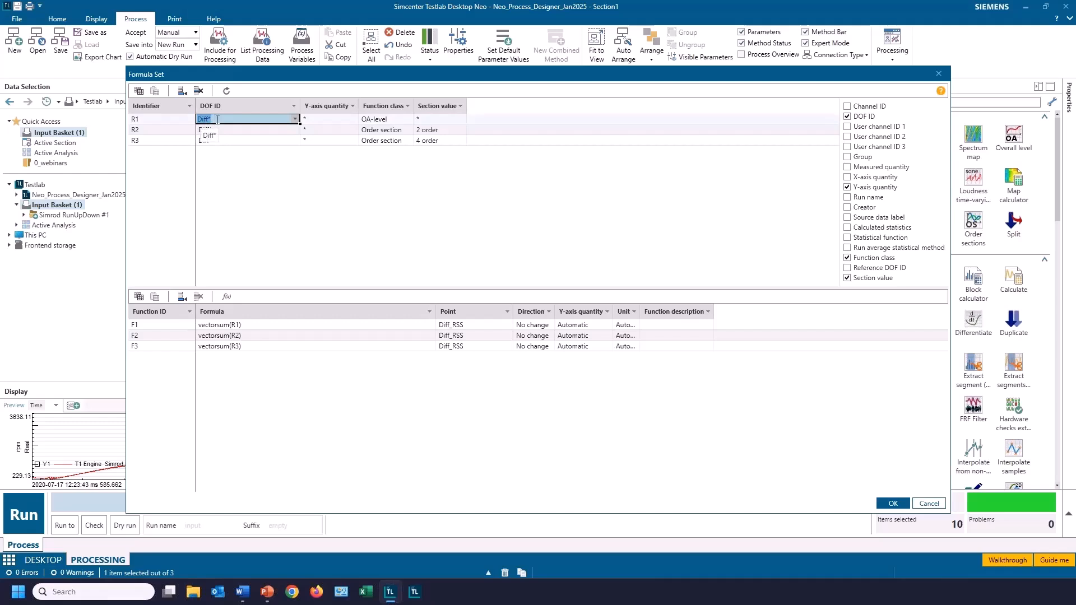
Step: Examine the R1 to R3 identifiers and their function classes, and close the formula set and Block calculator properties without changes
left_click(154, 119)
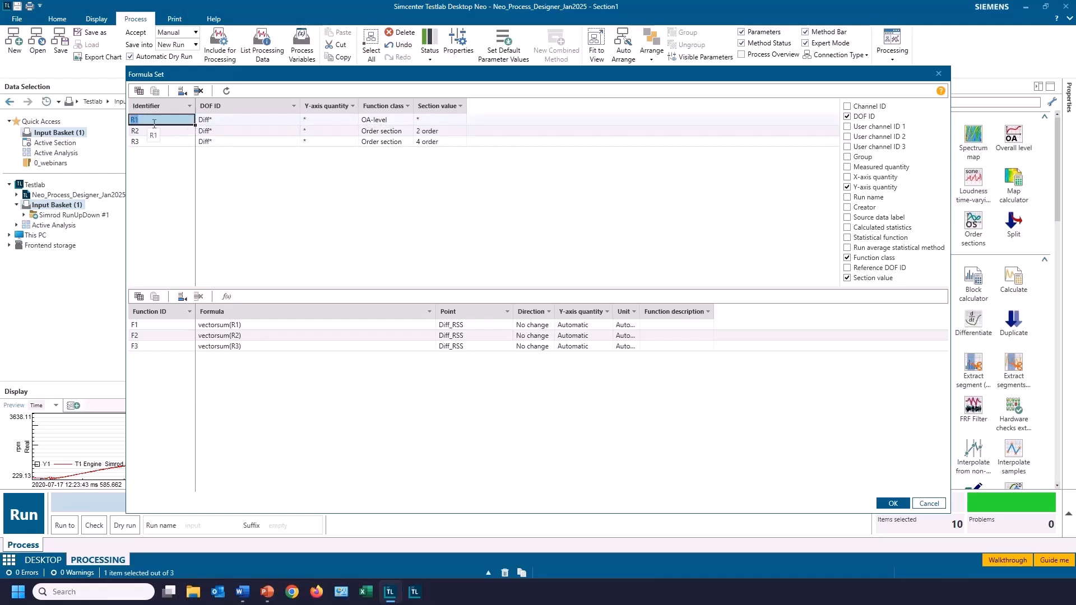
left_click(154, 142)
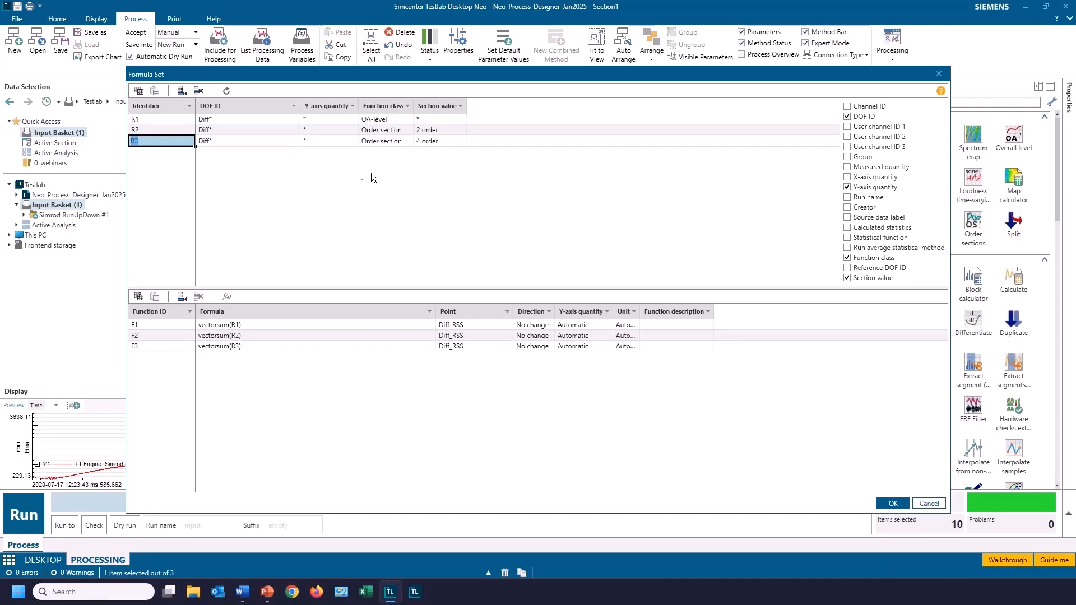
left_click_drag(378, 120, 383, 143)
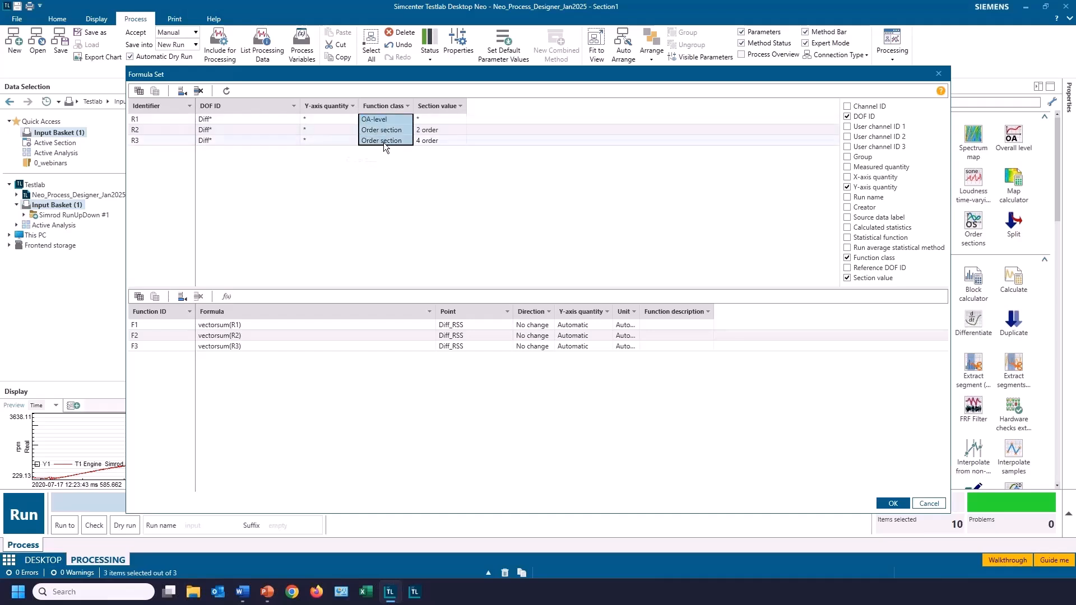
left_click(929, 503)
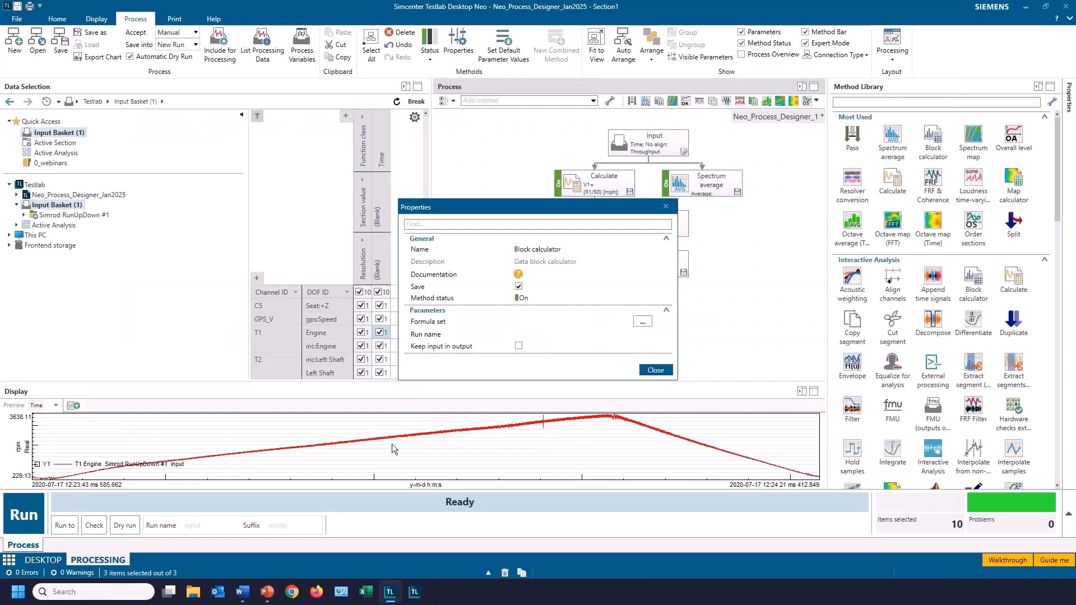
left_click(661, 375)
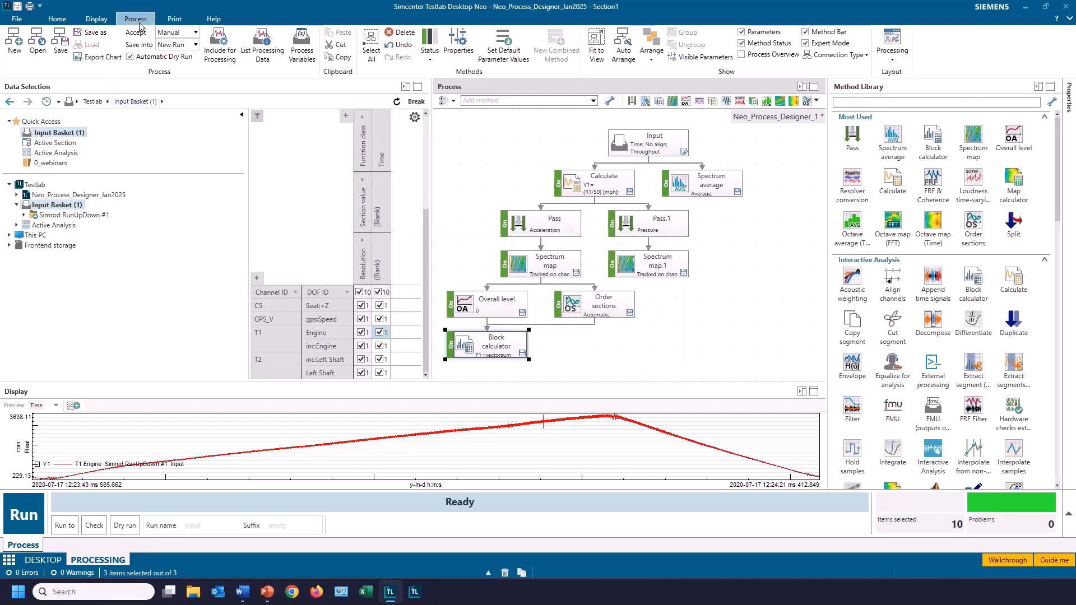
Step: Toggle Expert Mode off and on again, and open the process variables in an enlarged window
left_click(807, 43)
left_click(807, 44)
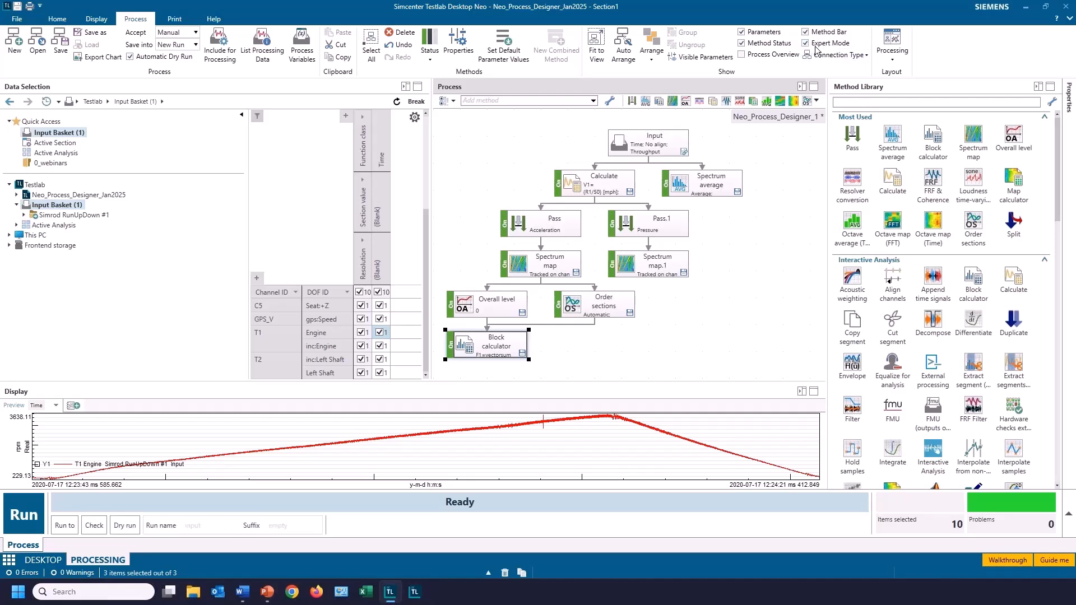
left_click(303, 48)
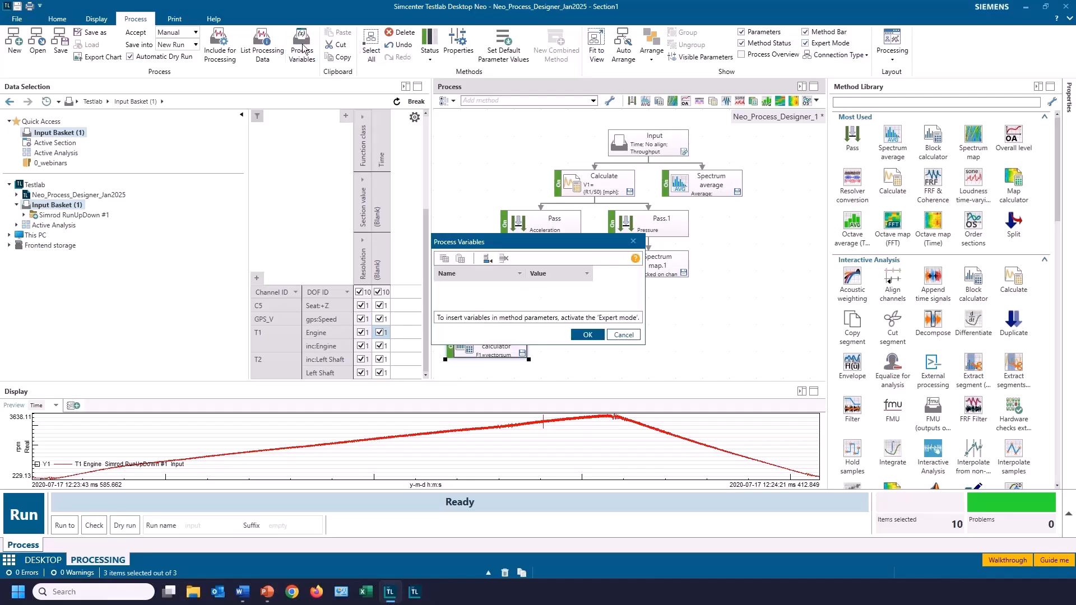
left_click_drag(469, 363, 470, 425)
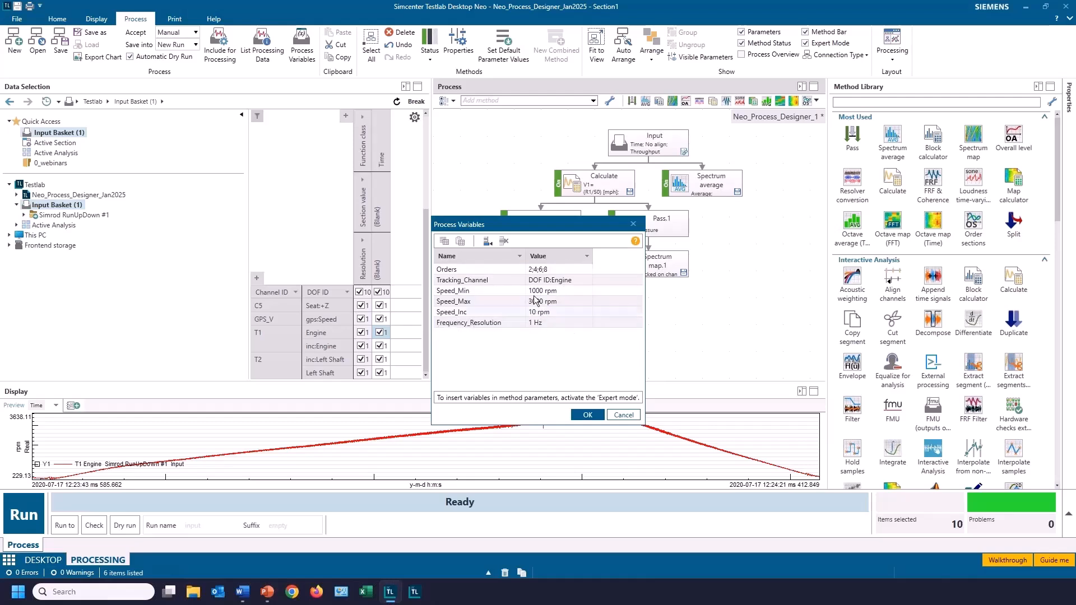
Step: Examine the values of the Orders, Tracking_Channel, Speed_Min, Speed_Max, Speed_Inc and Frequency_Resolution variables, and accept the process variables
left_click(560, 270)
key("Tab")
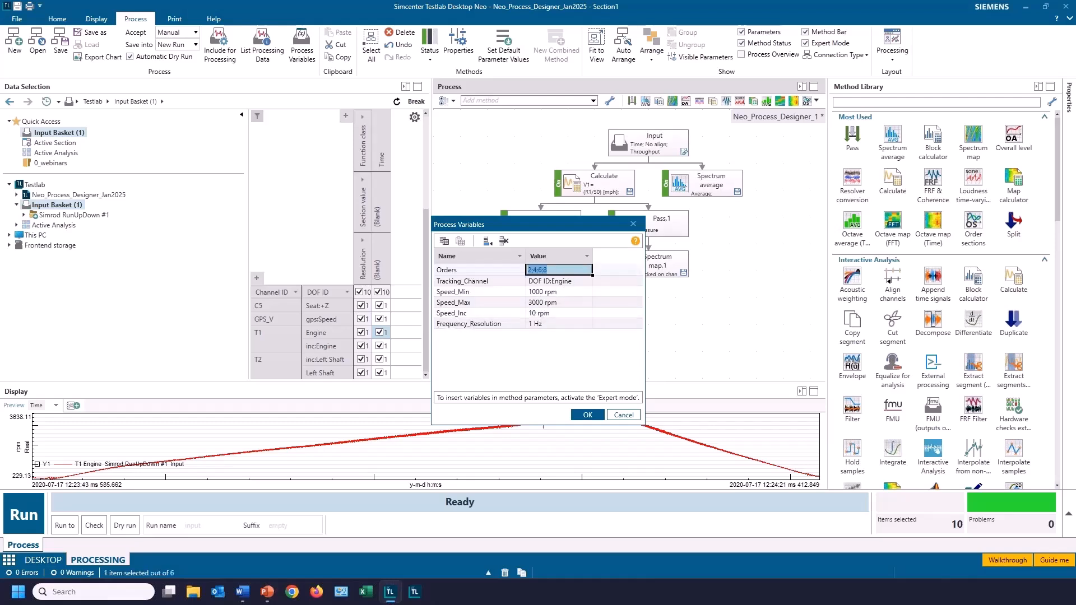
left_click(560, 270)
left_click(547, 280)
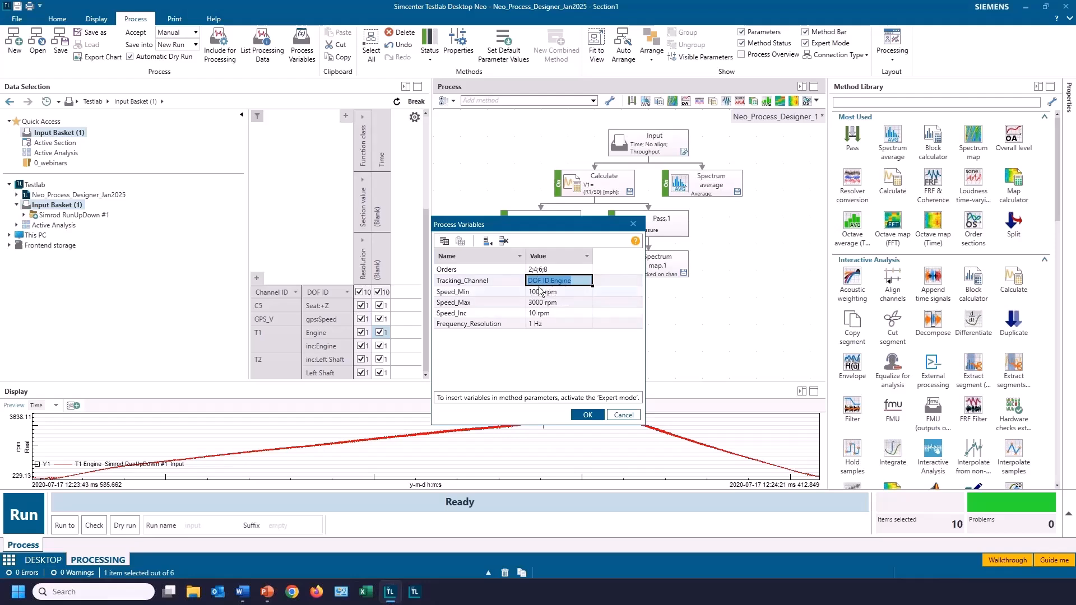
left_click(570, 292)
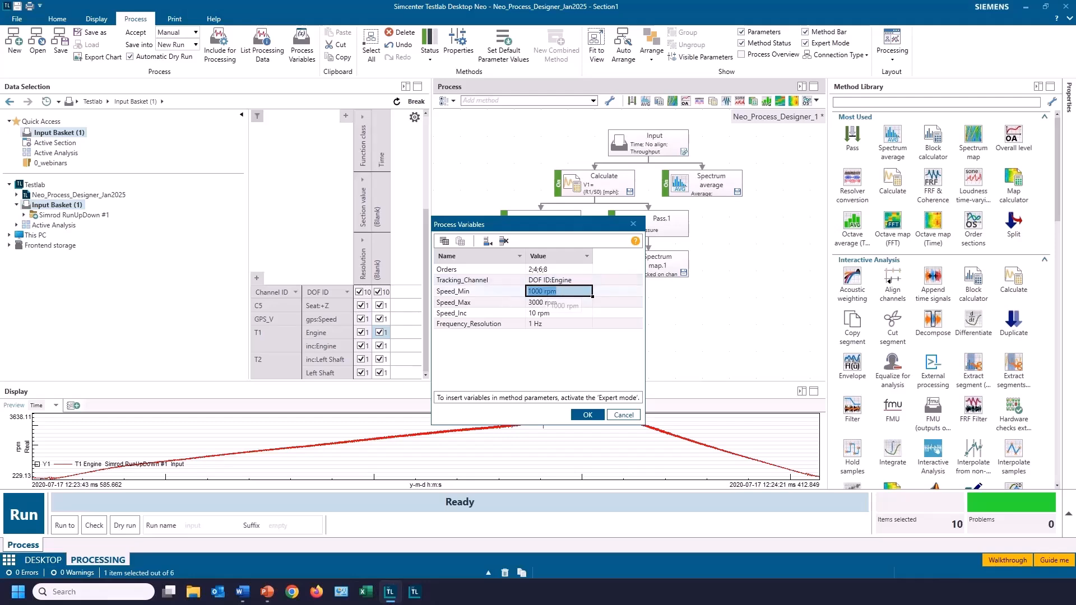
left_click(571, 302)
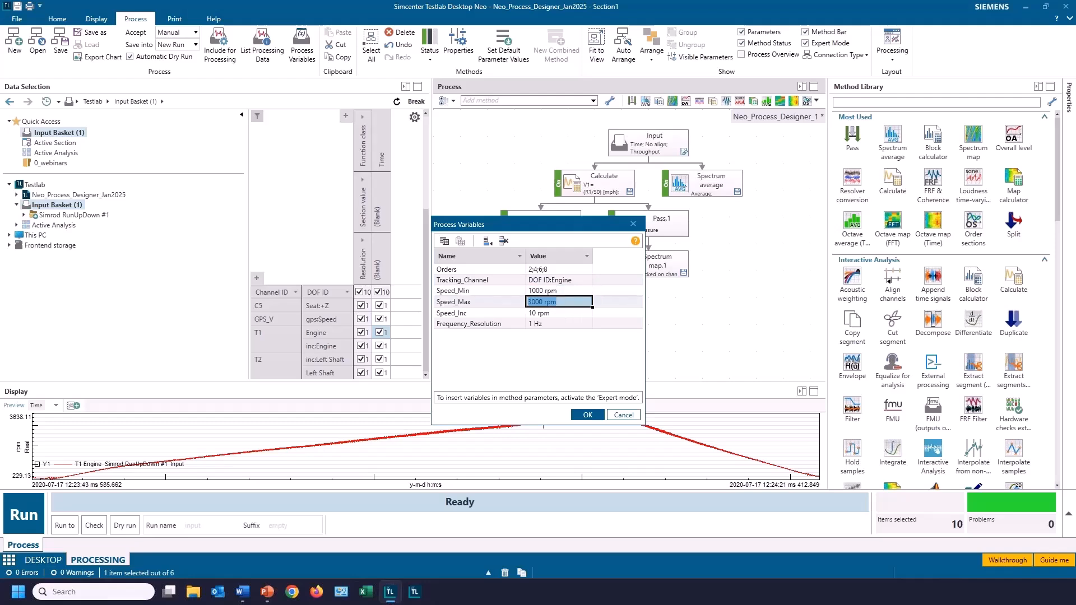
left_click(563, 311)
left_click(553, 324)
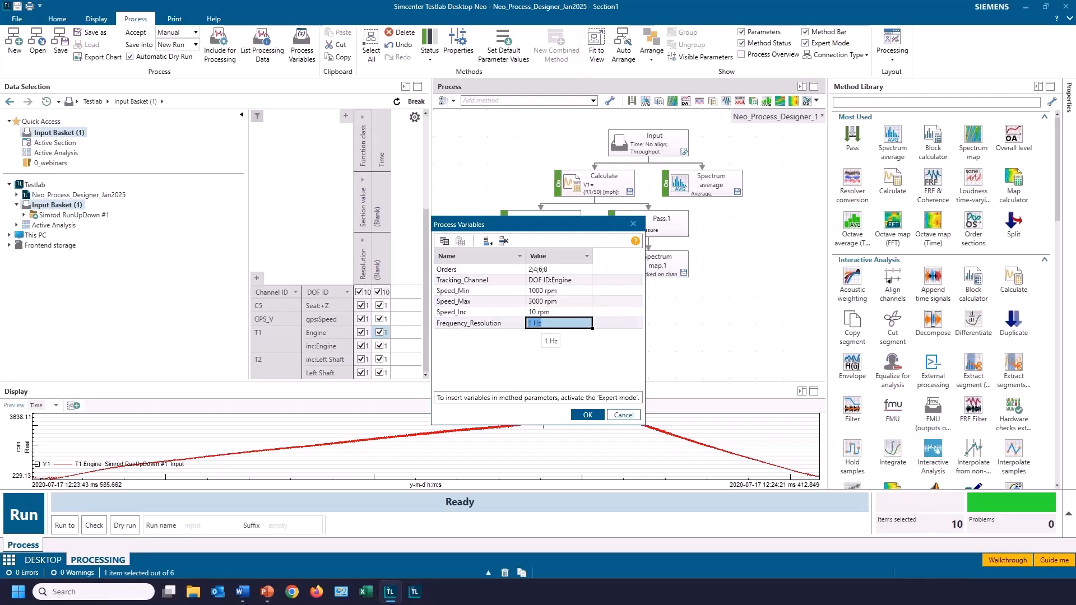
left_click(590, 417)
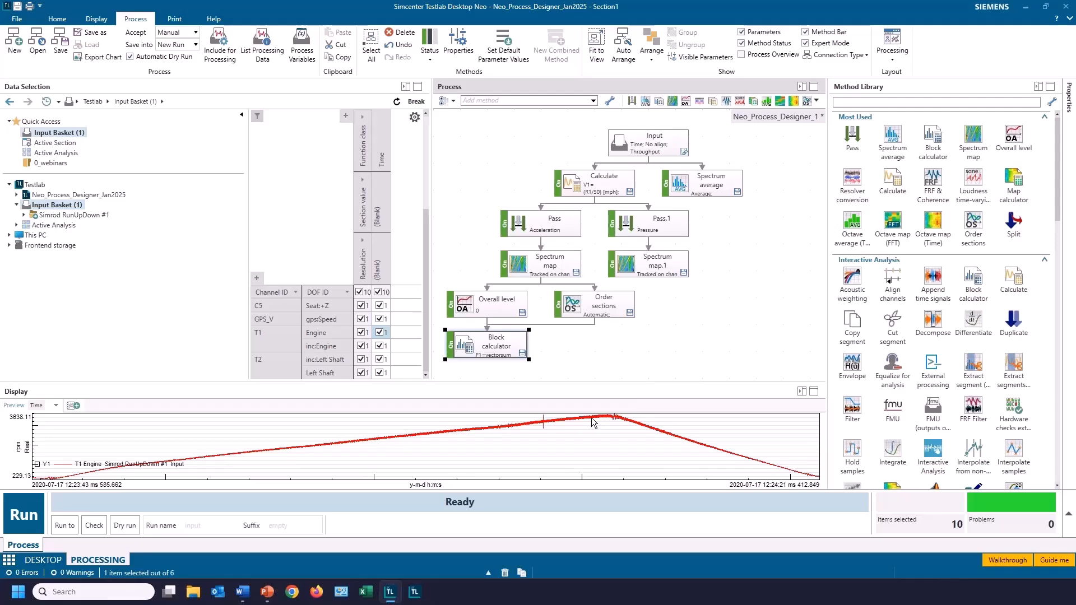
Step: In the properties of the acceleration branch's Spectrum map, turn off the variable for Channel, view the channel selector, and cancel it
left_click(536, 265)
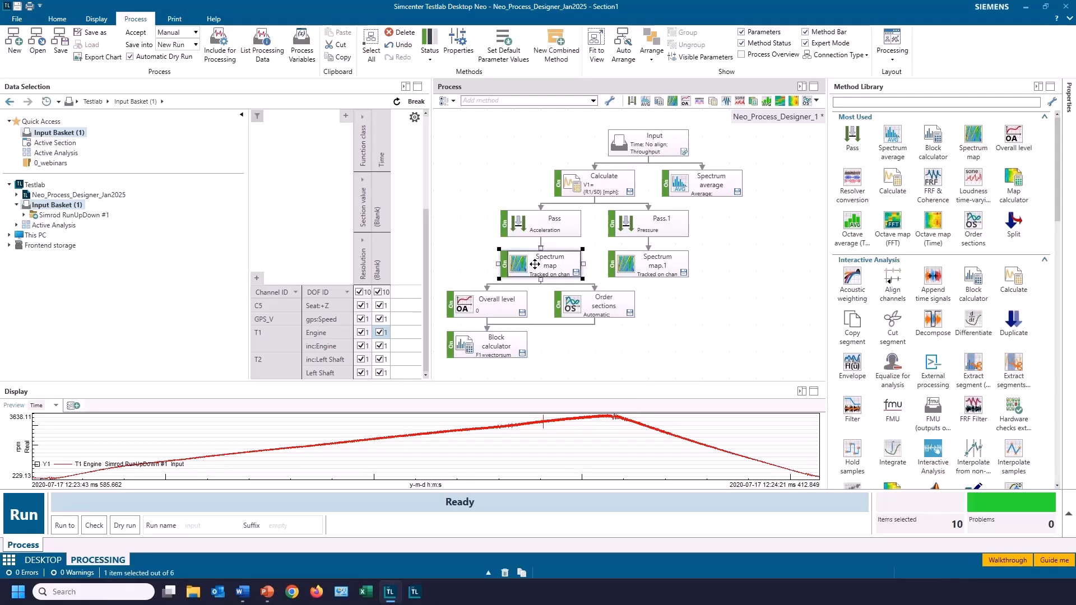
double_click(535, 264)
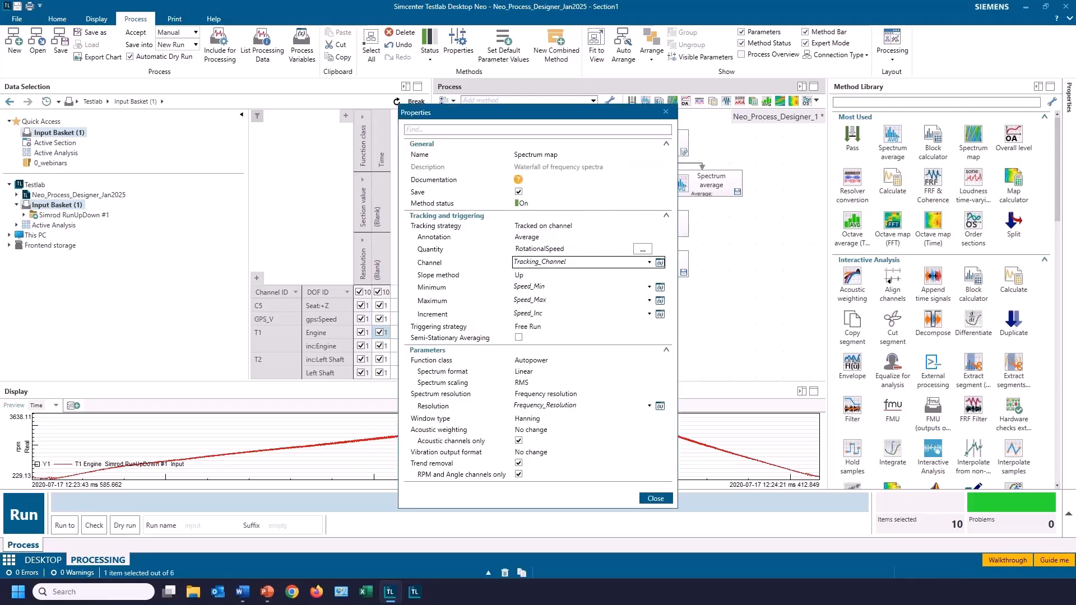
left_click(661, 263)
left_click(642, 265)
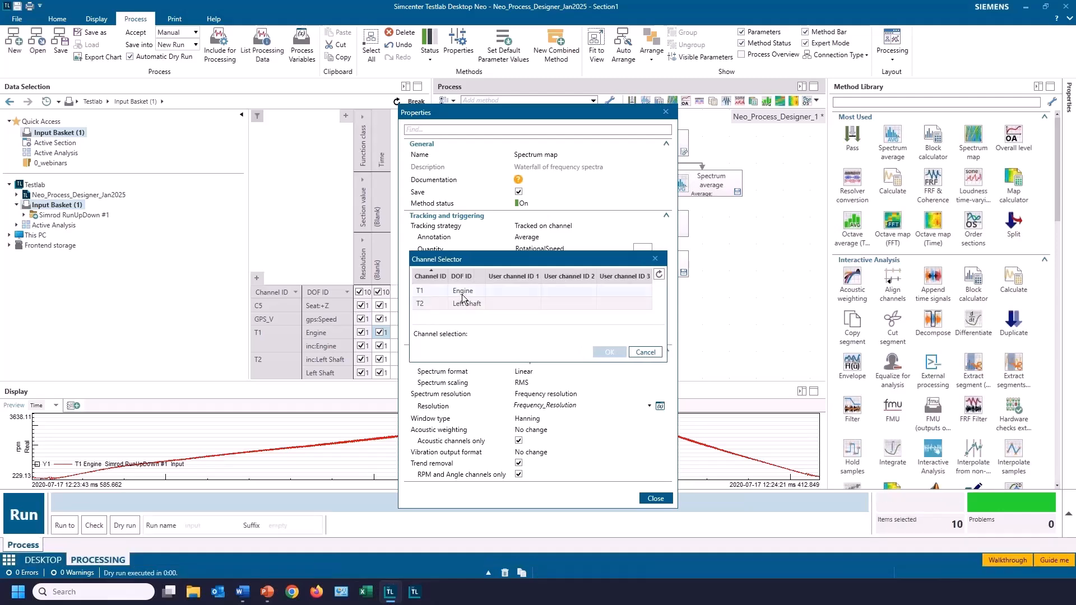
left_click(645, 353)
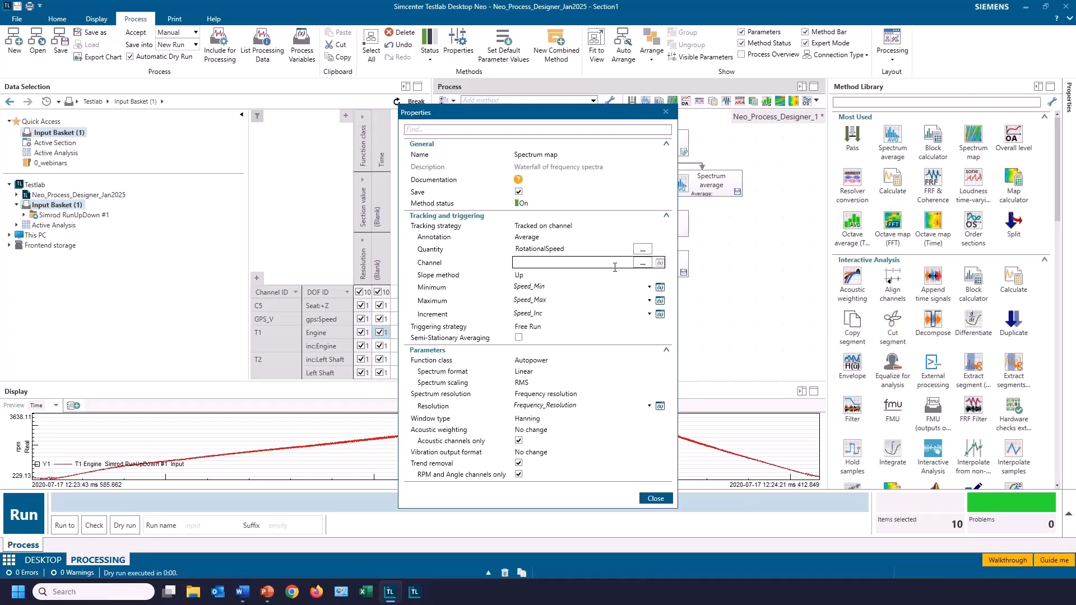
Step: Turn the variable for the Spectrum map's Channel back on and assign Tracking_Channel to it
left_click(661, 263)
left_click(649, 264)
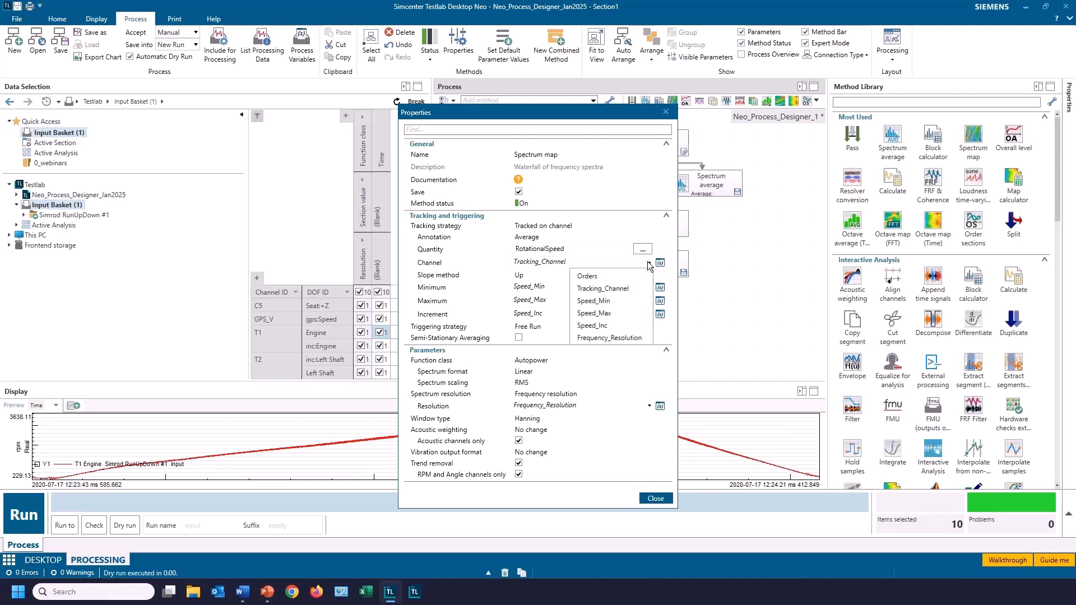
left_click(612, 288)
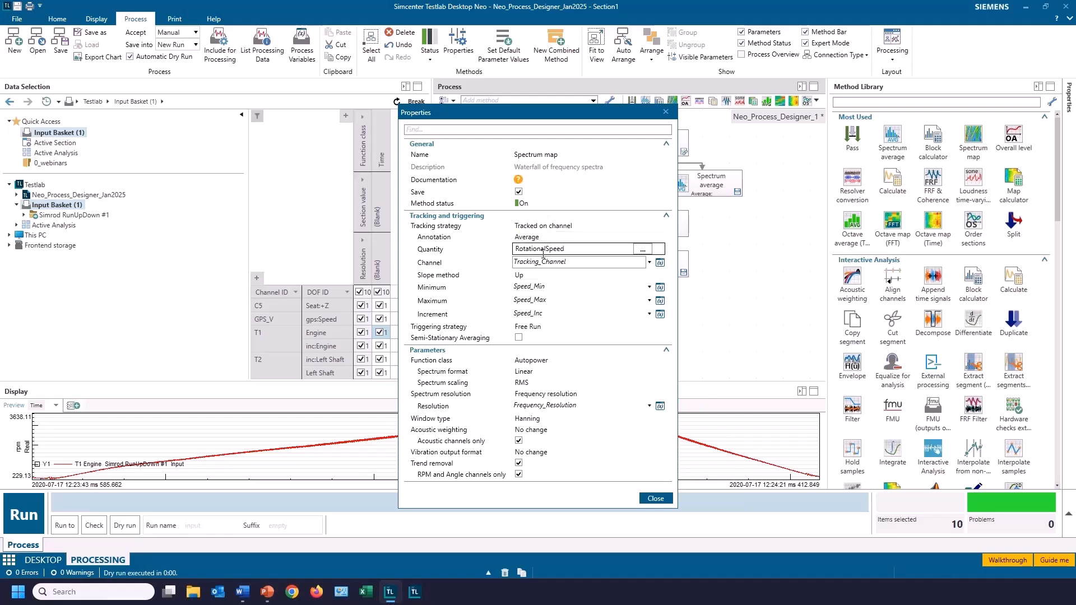
Step: Examine the variables assigned to Minimum, Maximum, Increment and Resolution in the Spectrum map, and close its properties
left_click(543, 287)
left_click(544, 300)
left_click(541, 314)
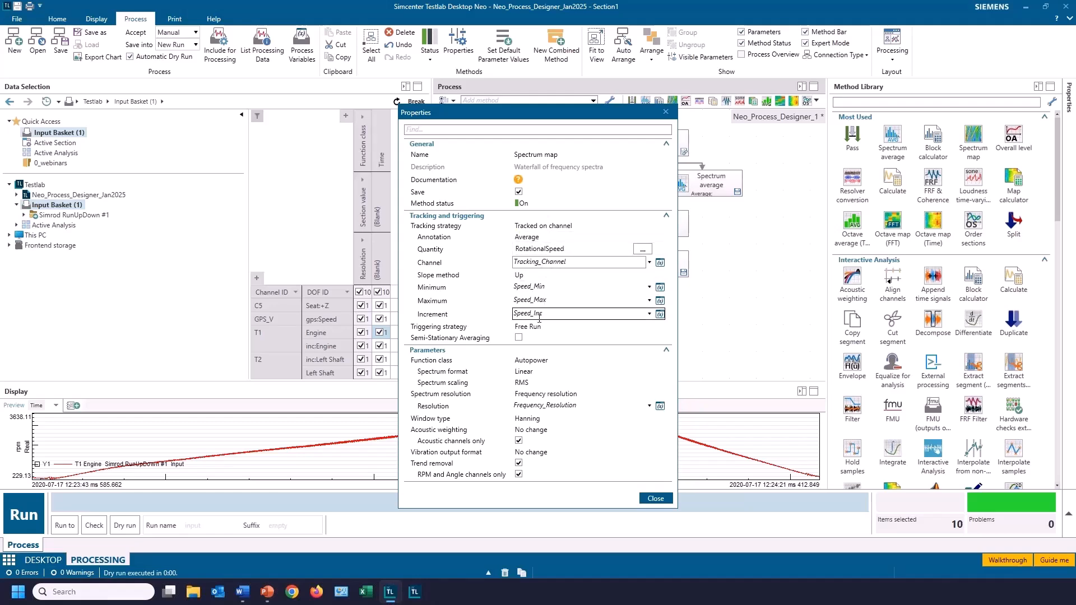
left_click(575, 404)
left_click(656, 499)
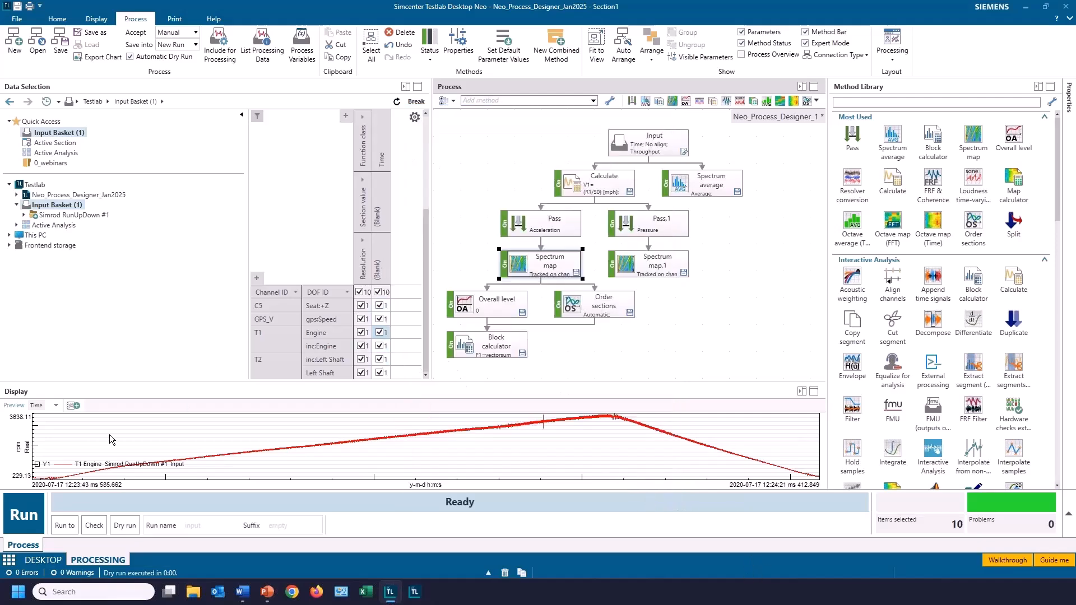
Step: Run the process, preview the C1 Differential:-Z autopower and V3 time results, and reject the results
left_click(26, 509)
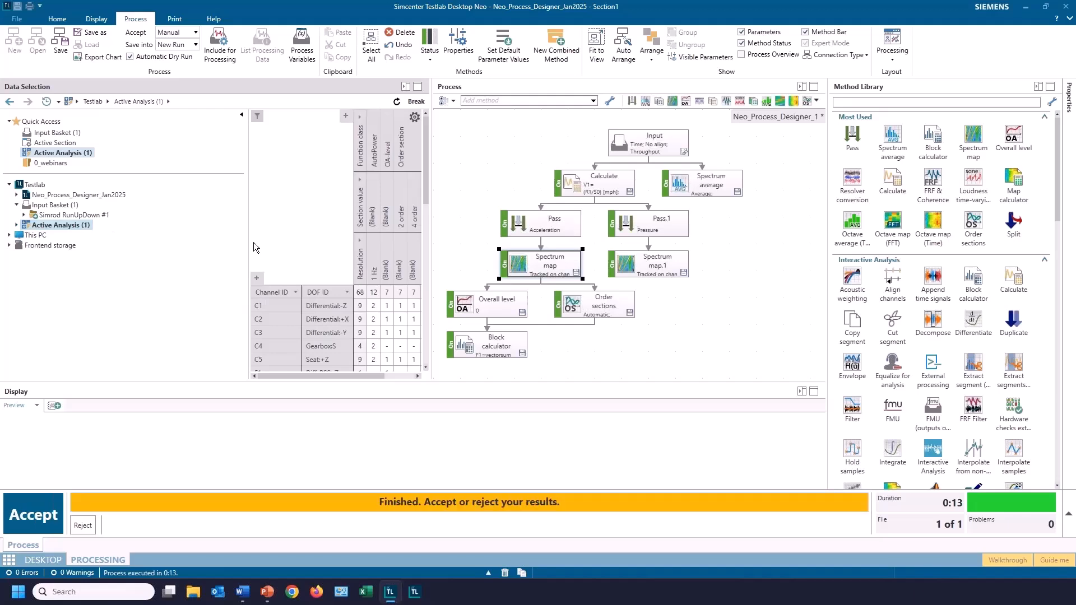
left_click(374, 306)
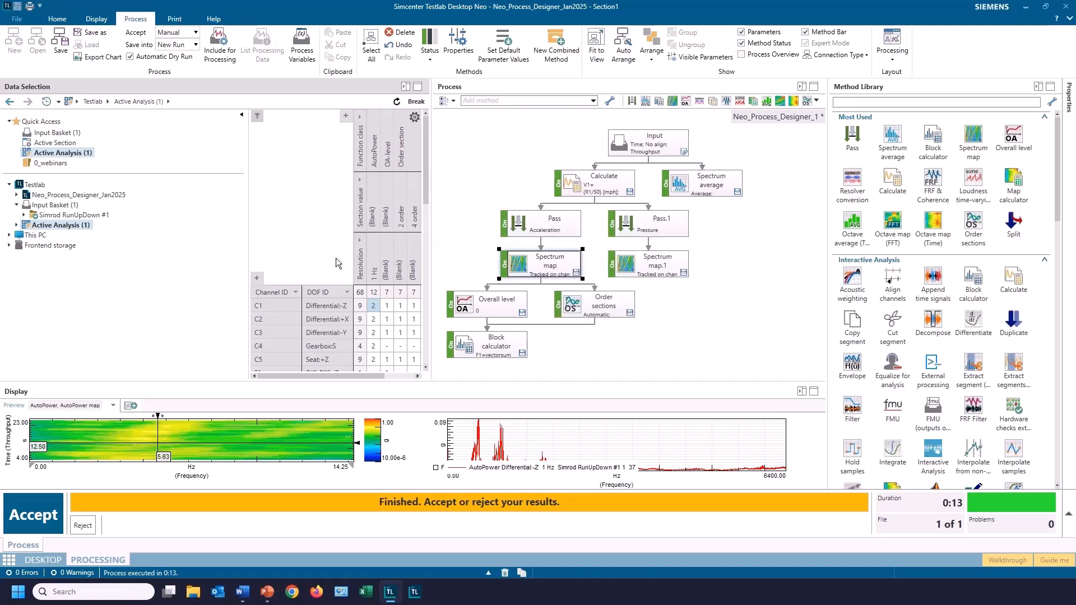
left_click_drag(431, 264, 484, 267)
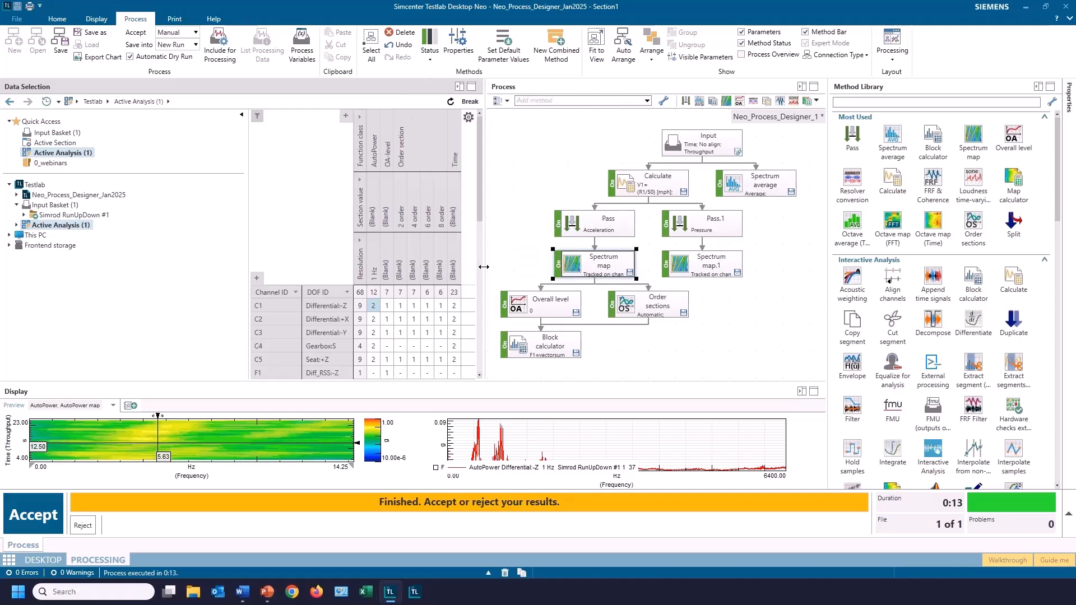
scroll(433, 339, "down", 5)
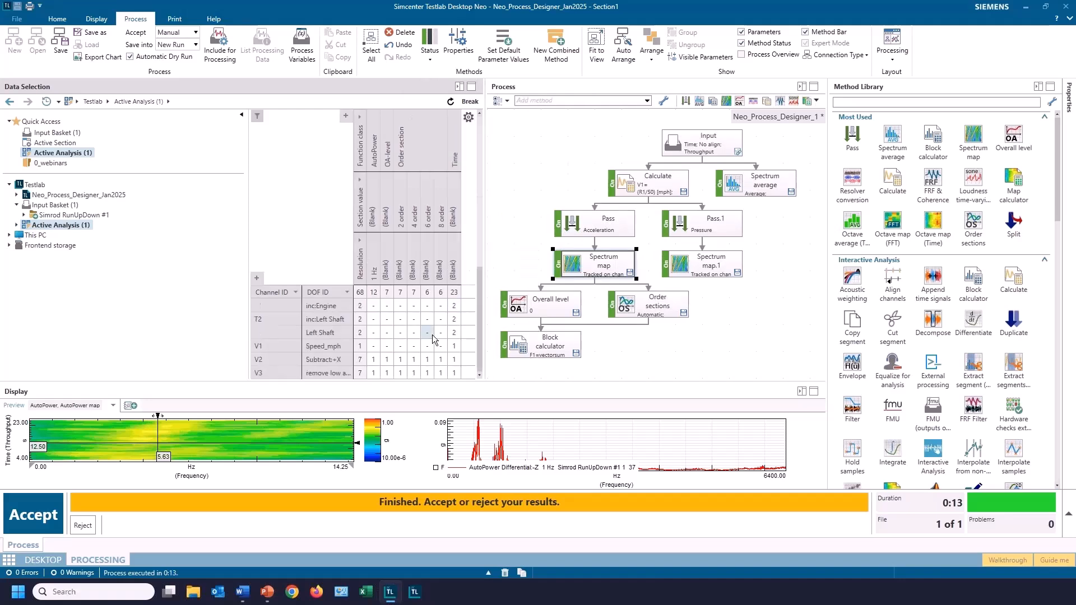
left_click(457, 375)
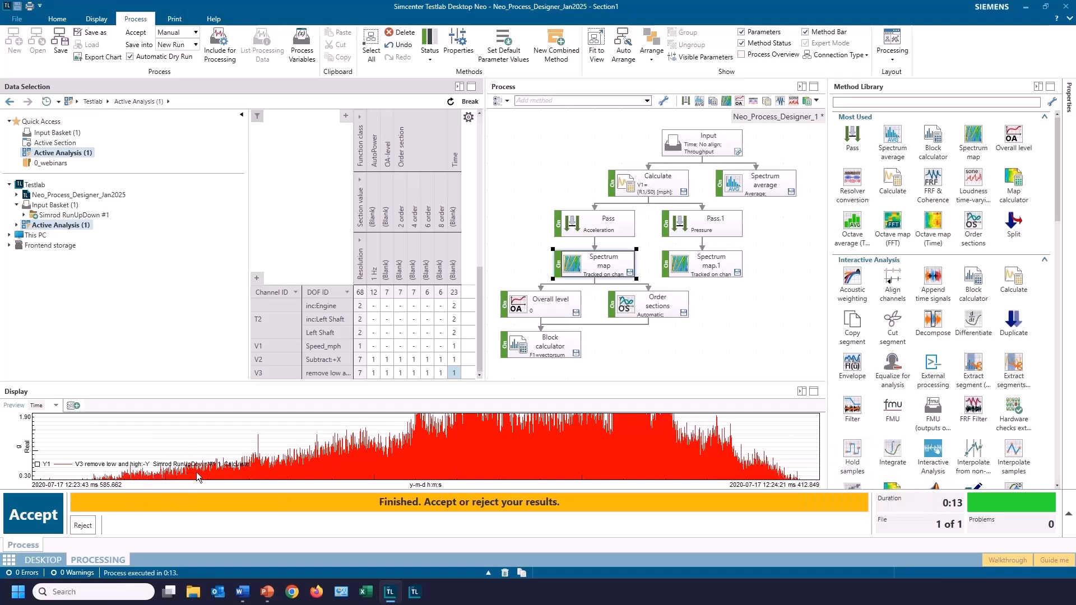
left_click(80, 526)
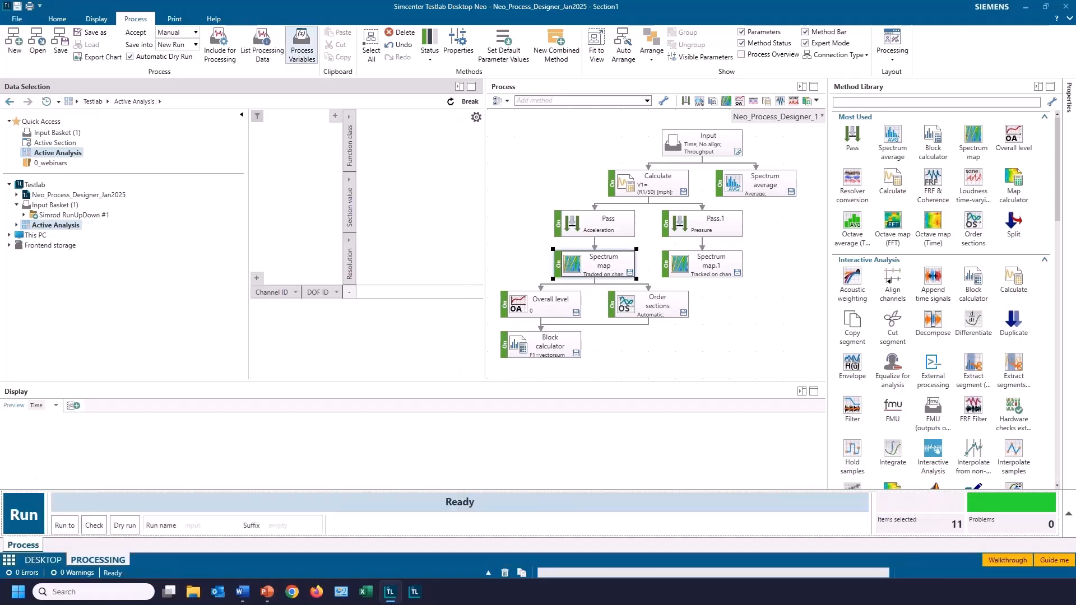
Step: Set the Frequency_Resolution process variable to 2 Hz and rerun the process
left_click(304, 54)
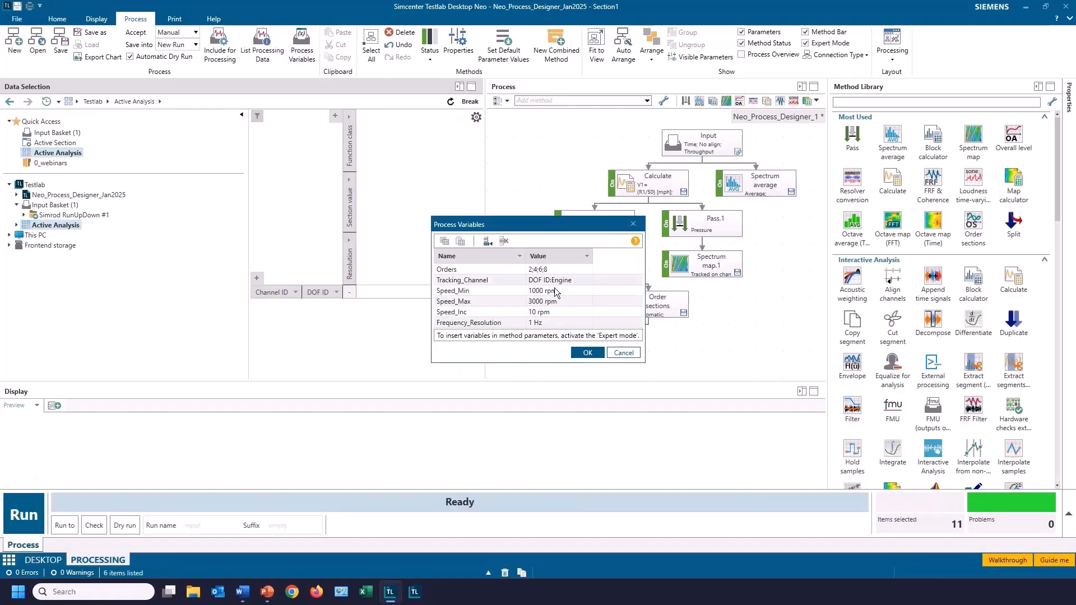
double_click(535, 324)
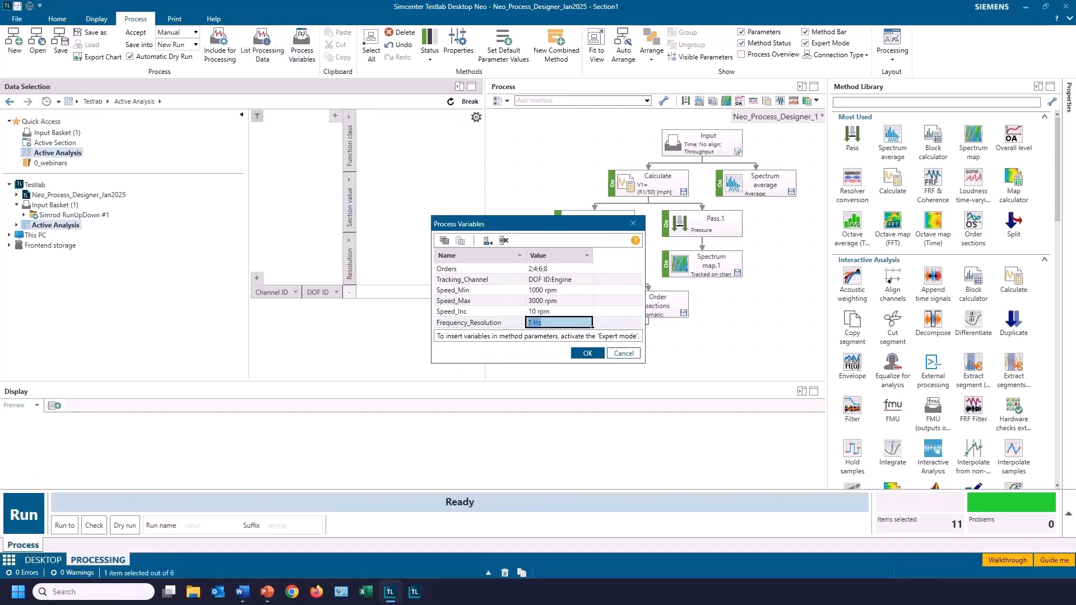
left_click(533, 326)
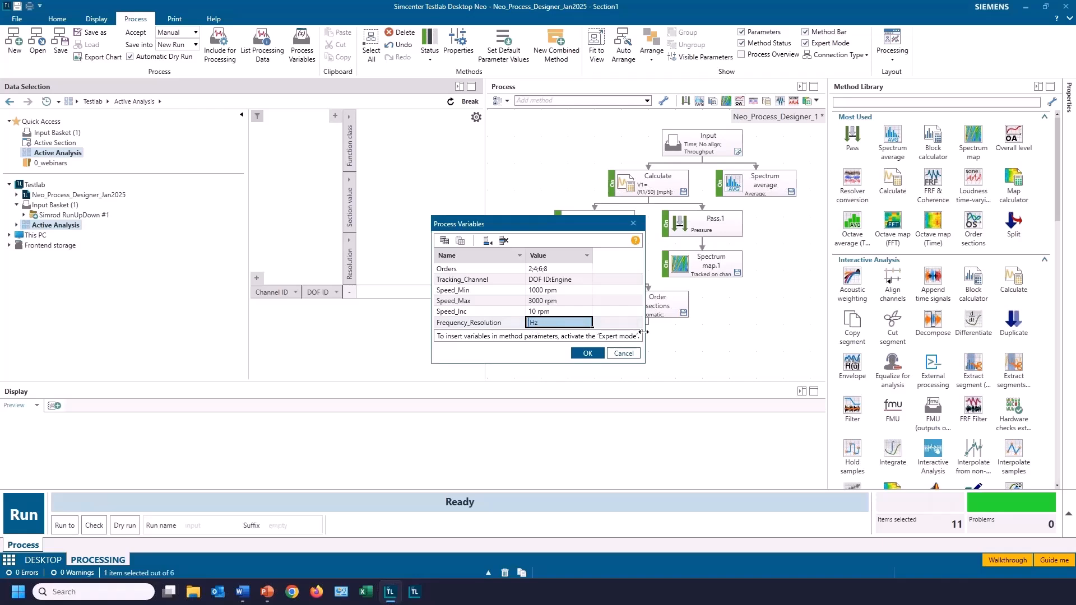
left_click(593, 354)
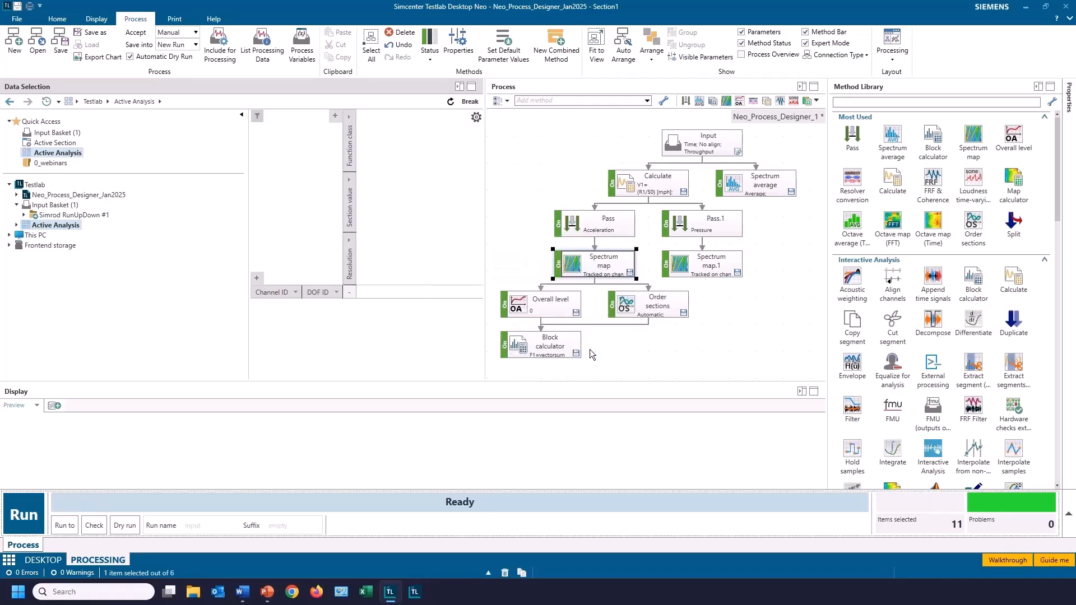
left_click(27, 520)
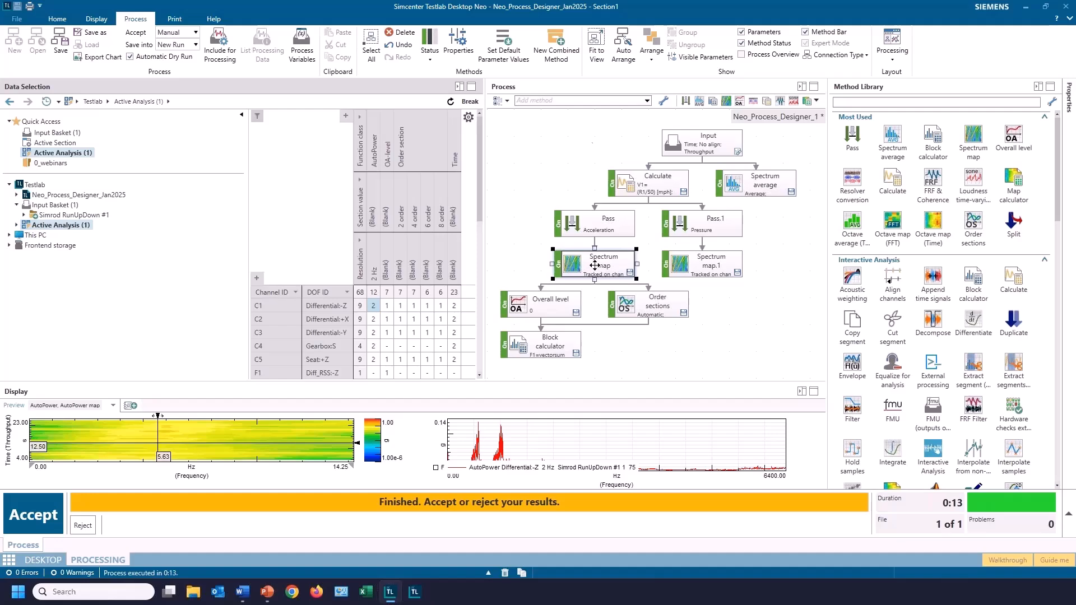
Step: Check the Resolution variable in the properties of Spectrum map, Spectrum map.1 and Spectrum average, closing each without changes
left_click(451, 49)
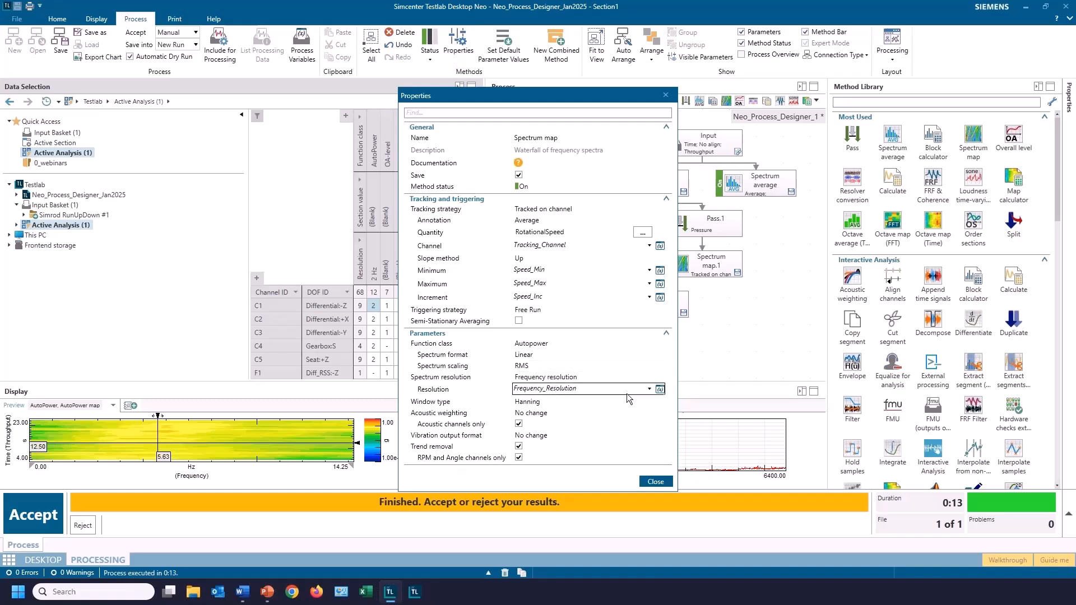
left_click(663, 482)
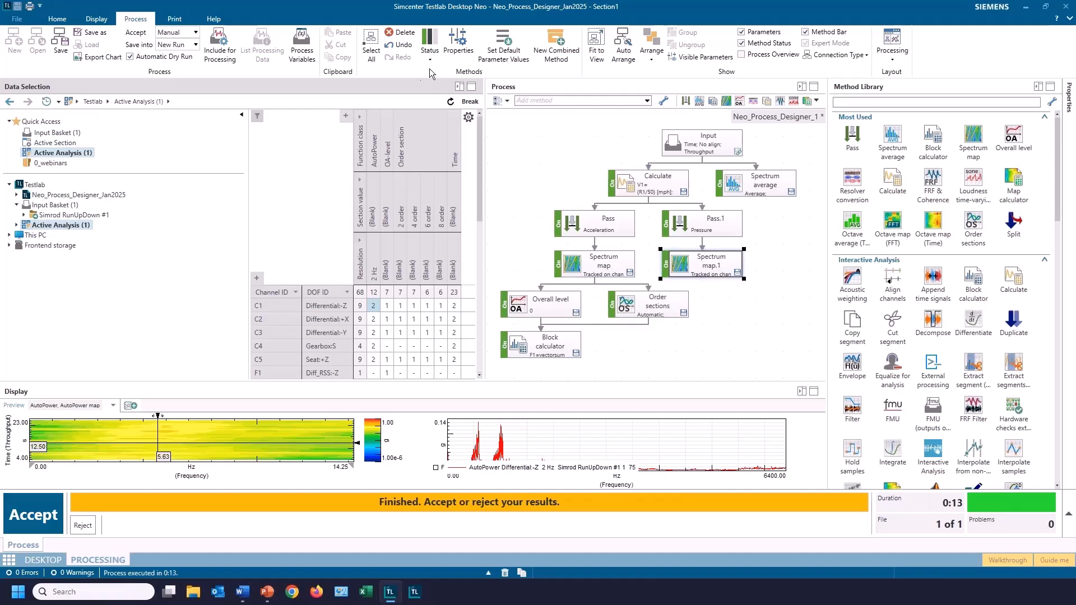
left_click(454, 49)
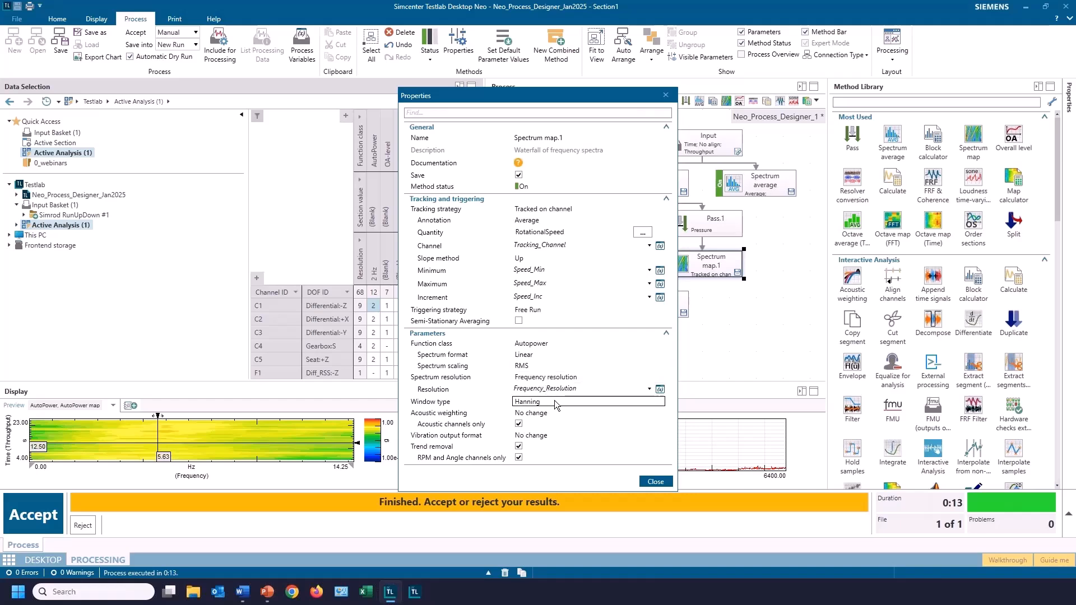
left_click(656, 482)
left_click(756, 191)
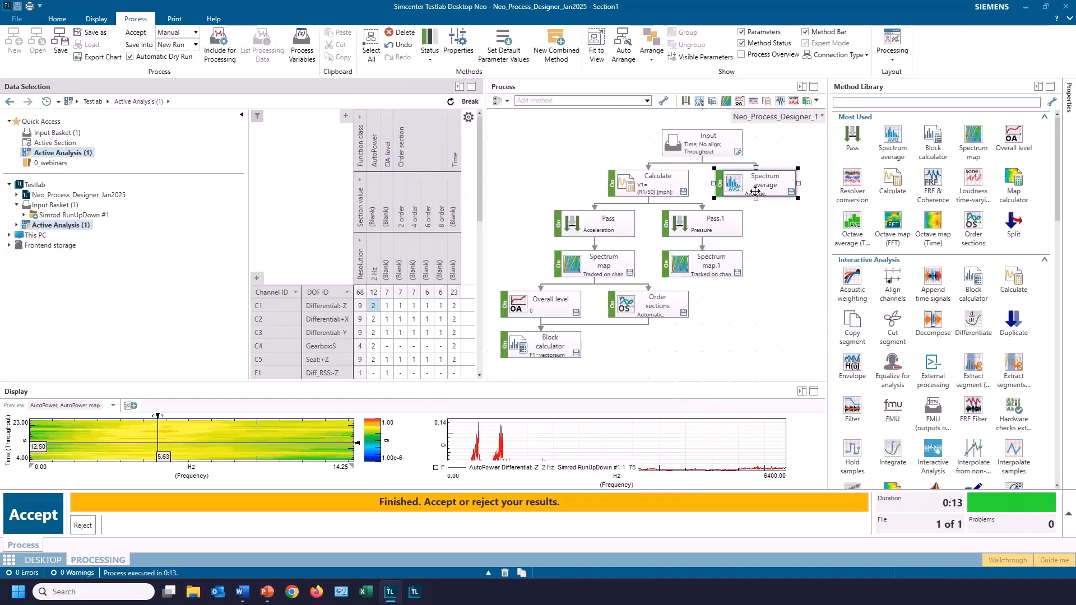
left_click(460, 42)
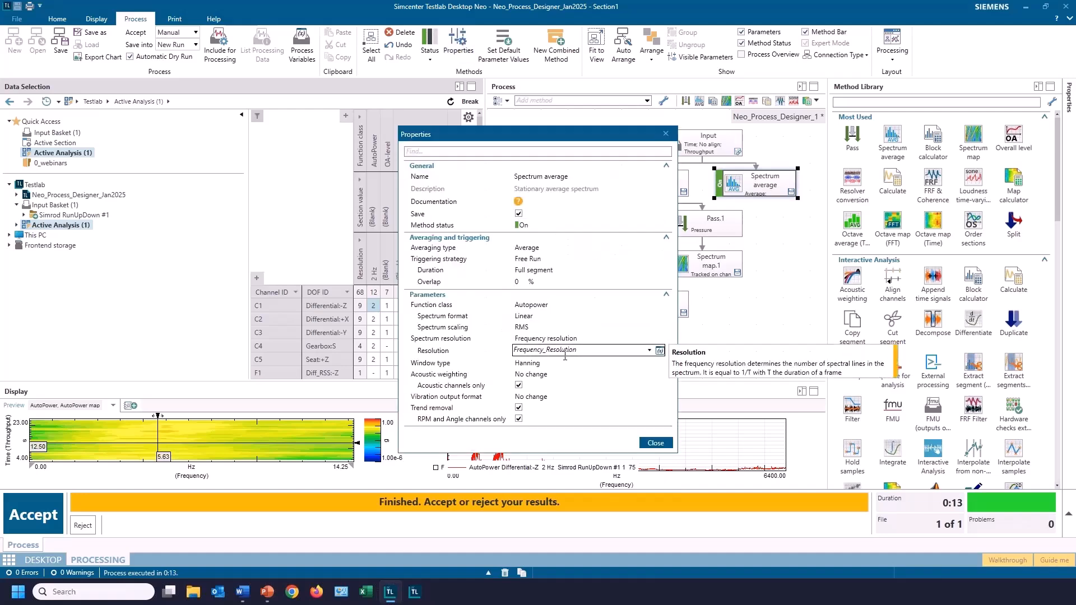
left_click(656, 443)
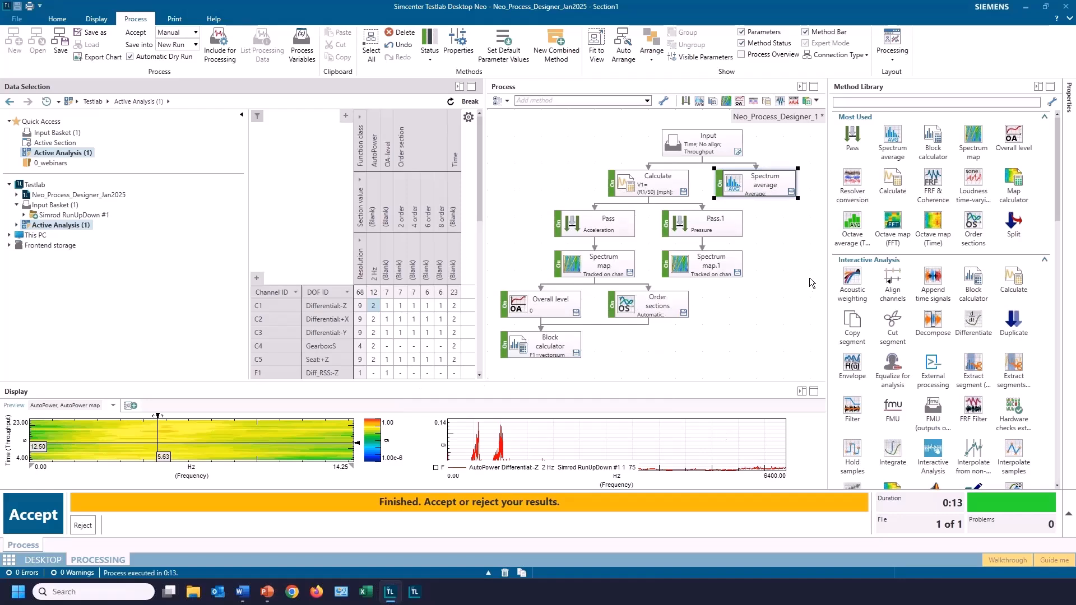
Step: Reject the results and narrow the Data Selection area and its navigation tree
left_click(83, 526)
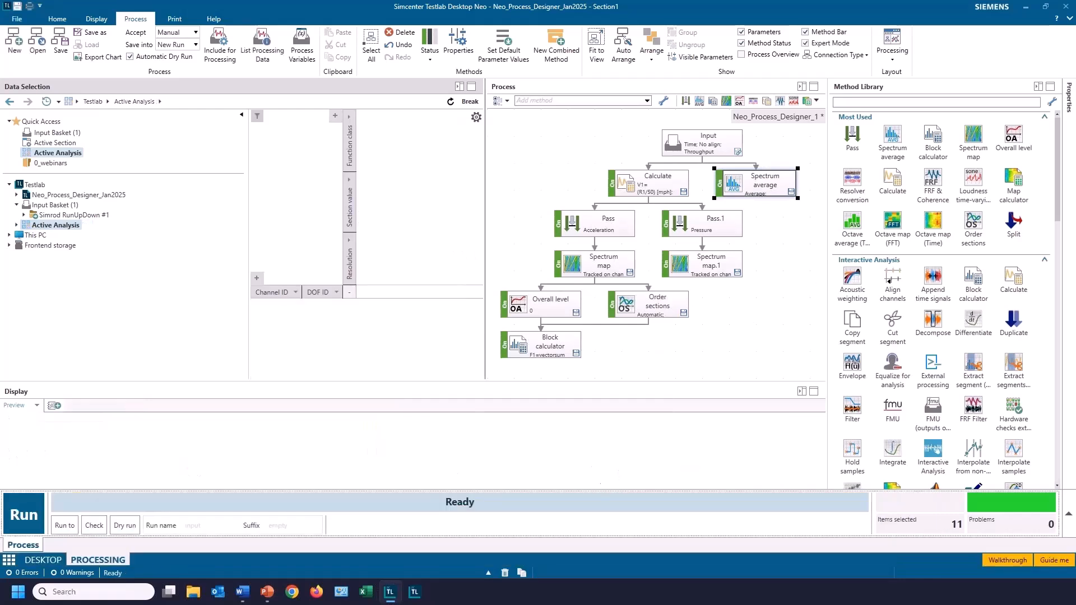
left_click_drag(485, 312, 397, 312)
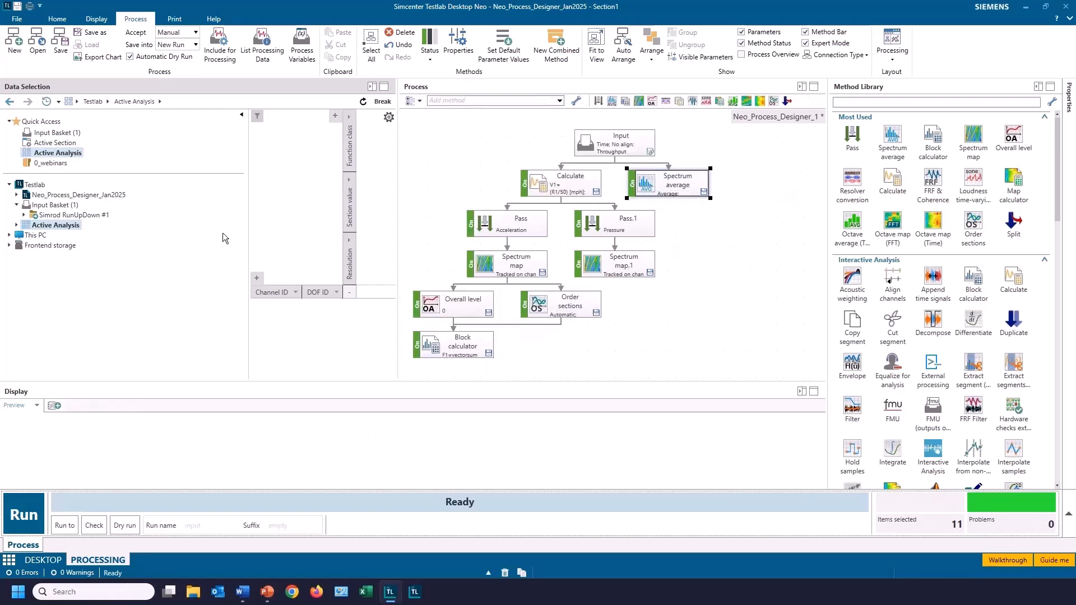
left_click_drag(249, 233, 121, 222)
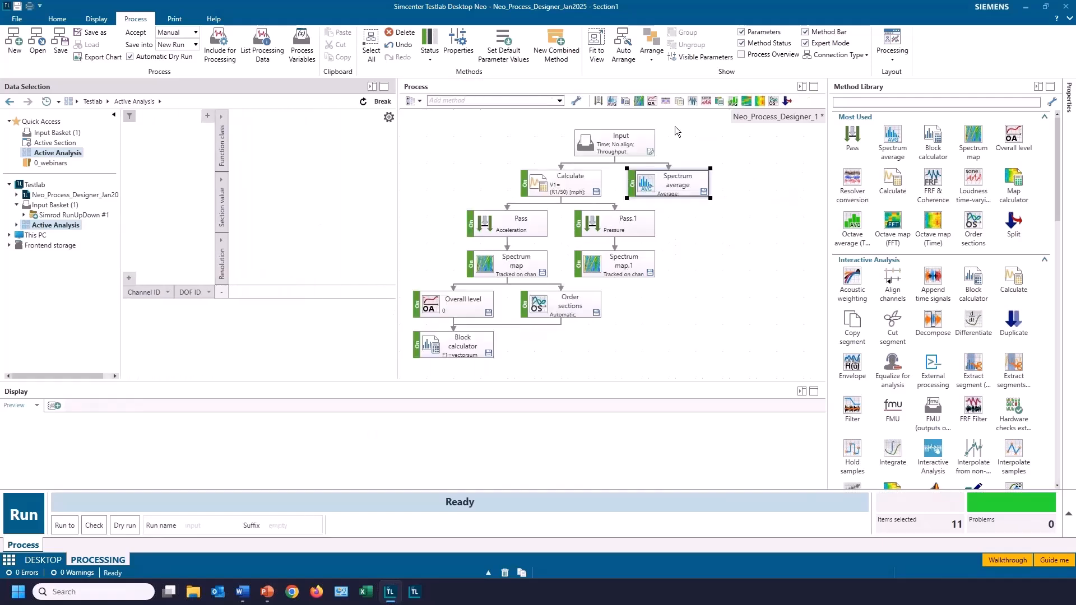
Step: Add two more unconnected Spectrum map methods to the process
left_click(638, 101)
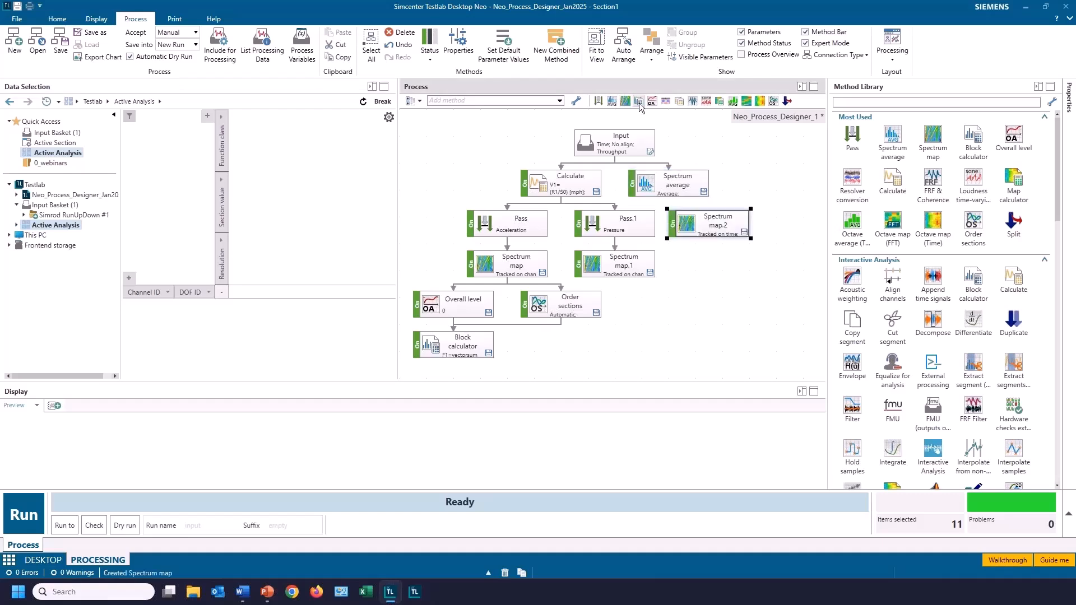
left_click(626, 102)
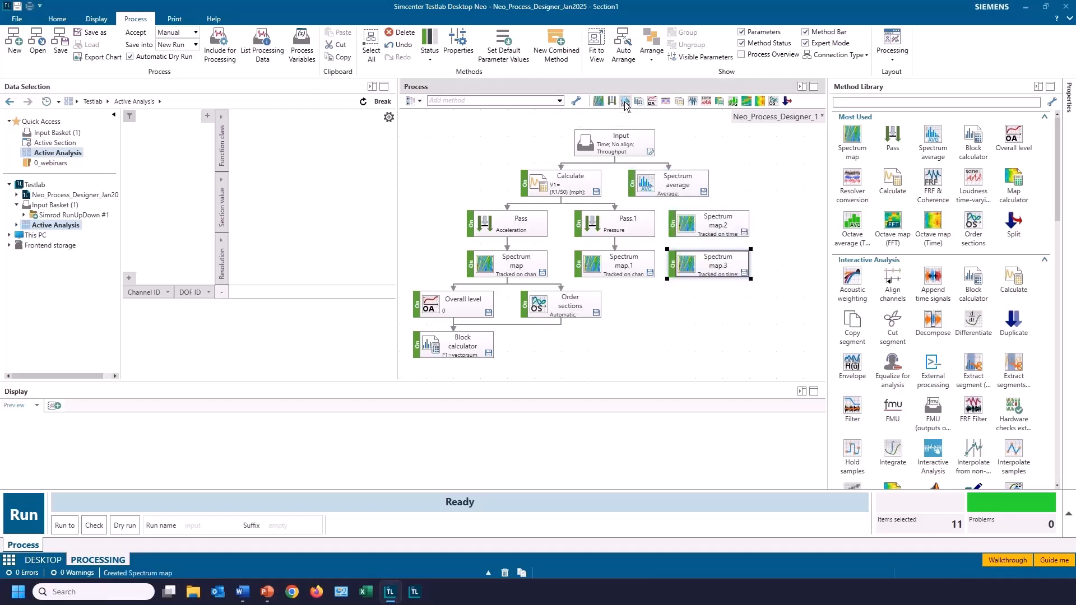
Step: For both new Spectrum map methods together, set the Resolution to 8 Hz and the Time increment to 0.5 s
left_click(705, 231, "ctrl")
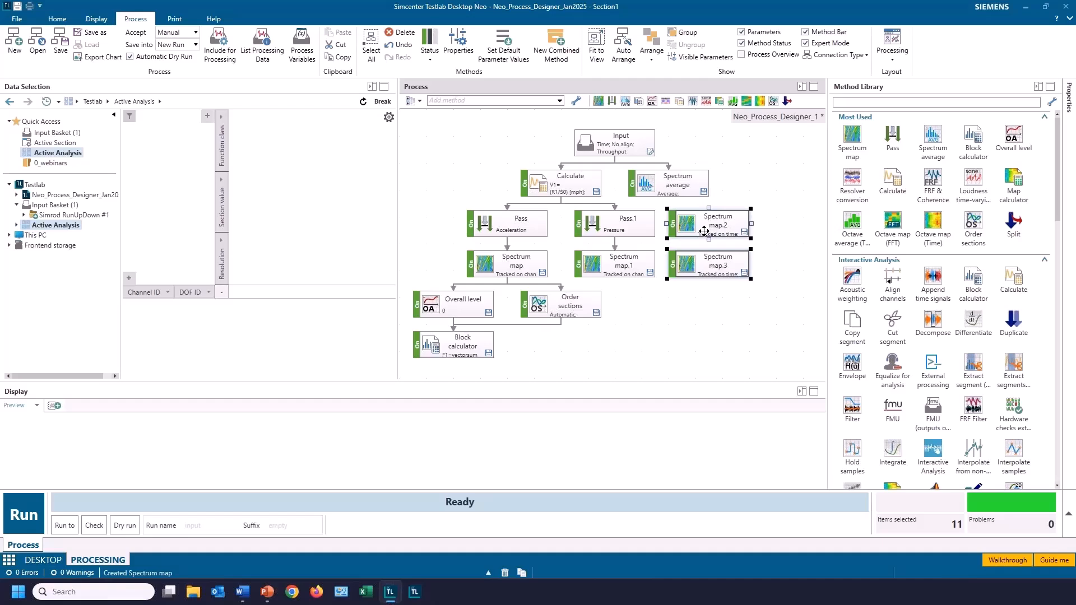
left_click(461, 52)
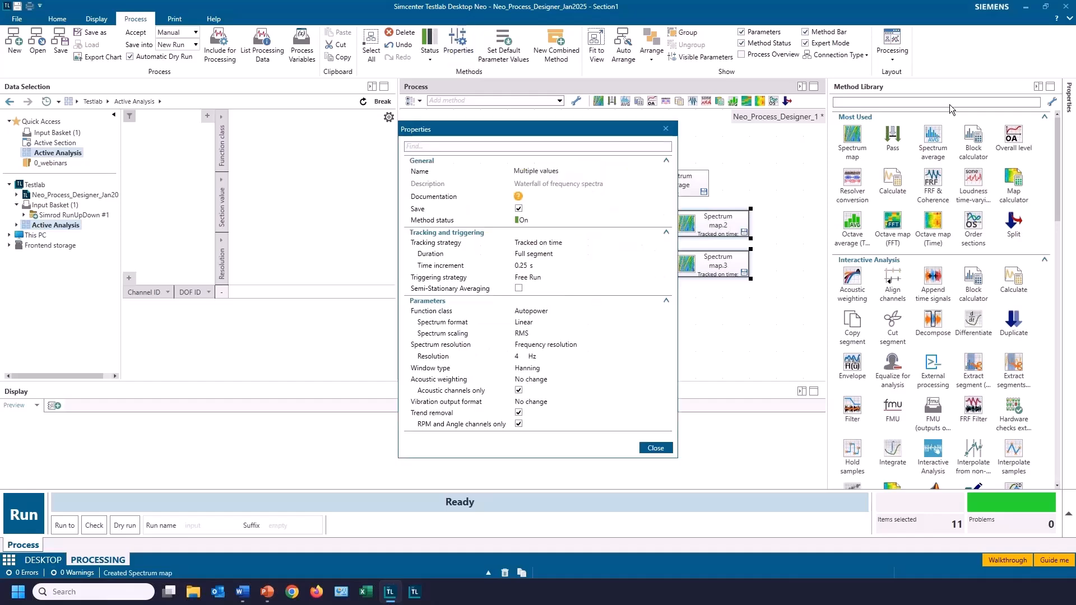
left_click_drag(593, 128, 362, 99)
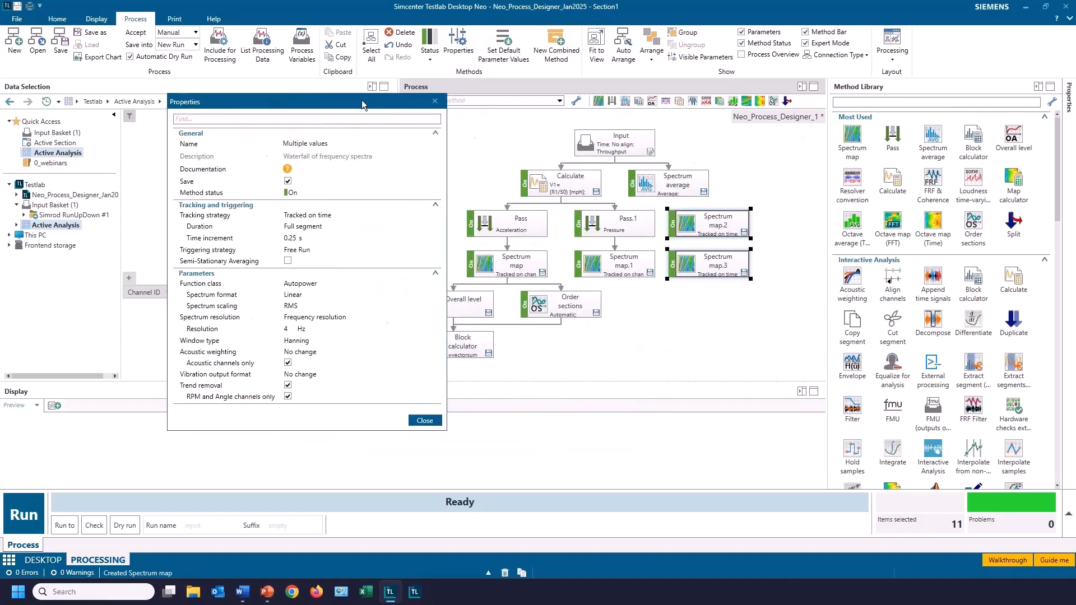
type("8")
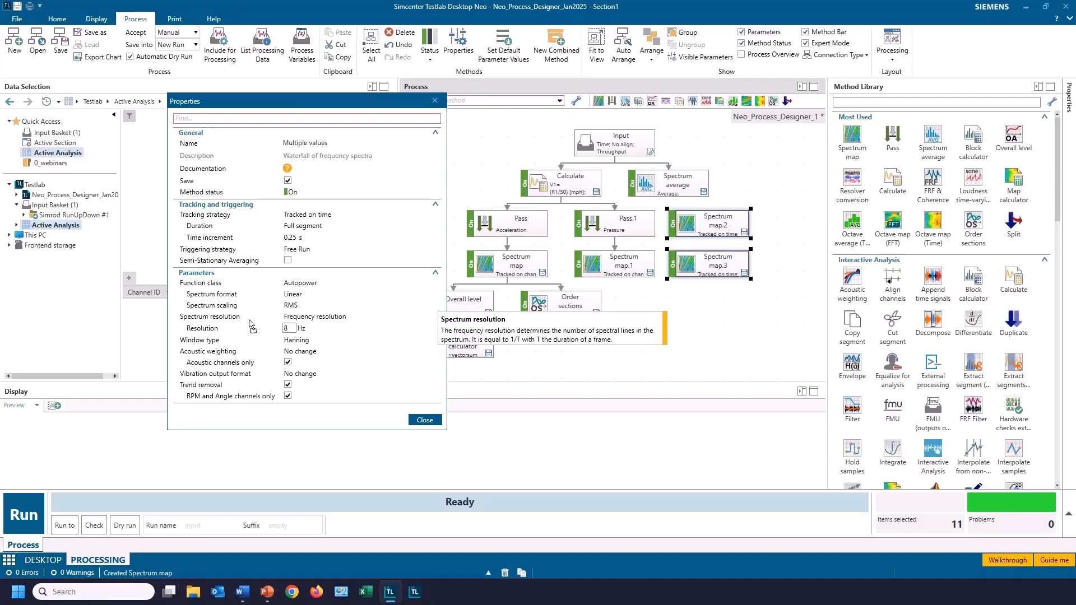
left_click(299, 238)
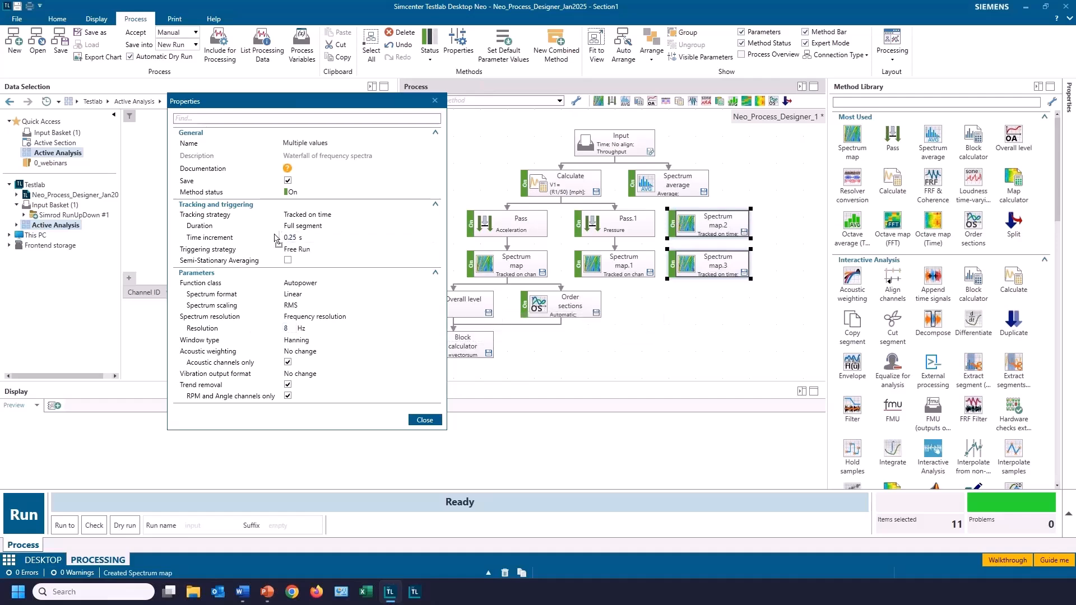
left_click(295, 236)
key("BackSpace")
left_click(425, 421)
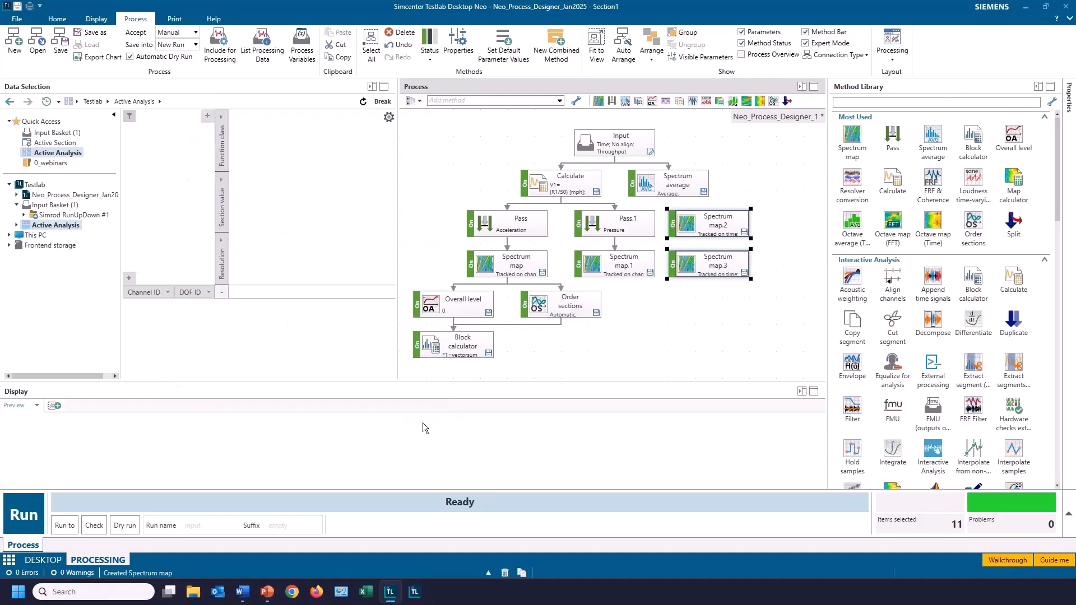
Step: Check the Time increment and Resolution in the properties of Spectrum map.2 alone, and close them
left_click(724, 294)
left_click(702, 222)
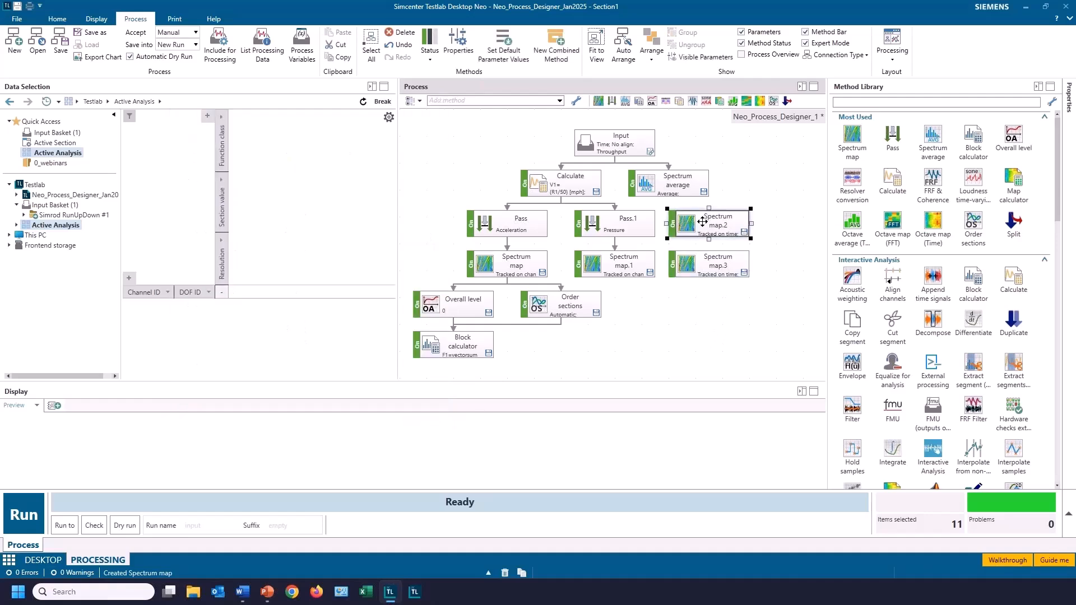
double_click(702, 222)
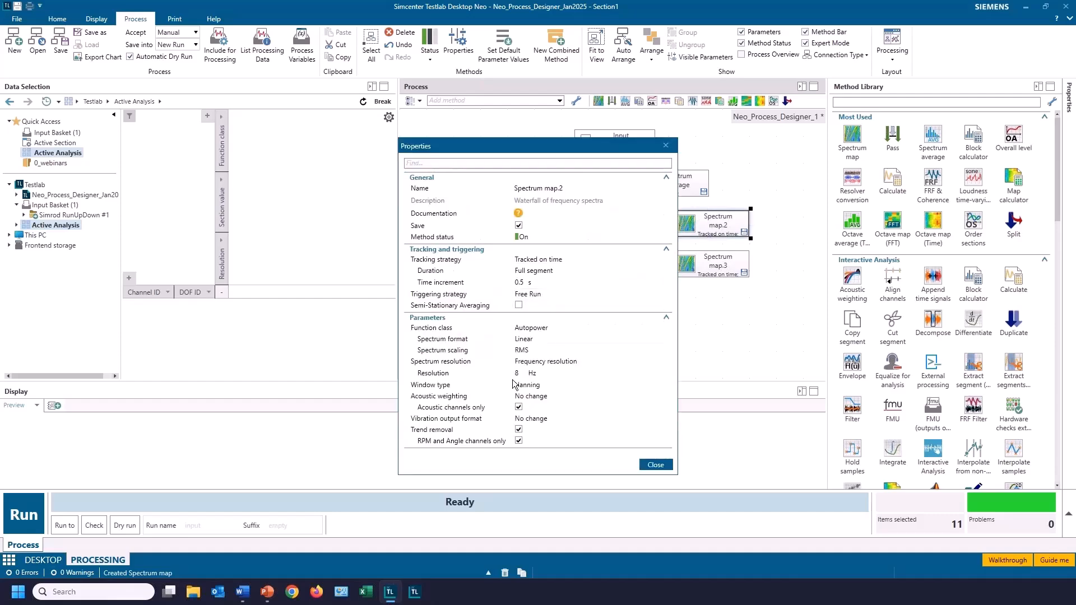
left_click(655, 465)
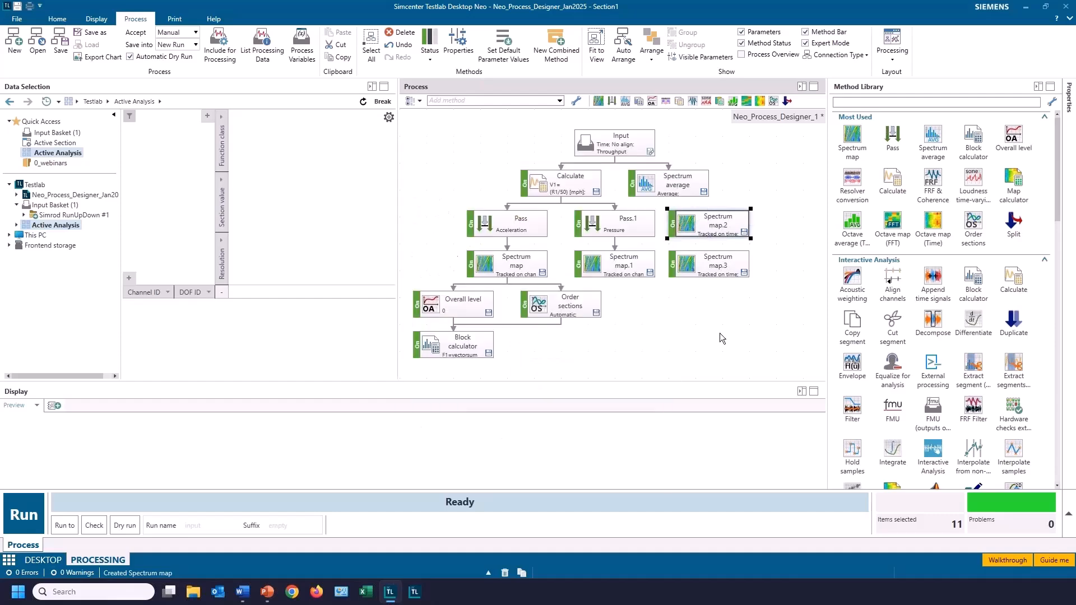
Step: Check the properties of Spectrum map.3 on its own, and close them
left_click(728, 274)
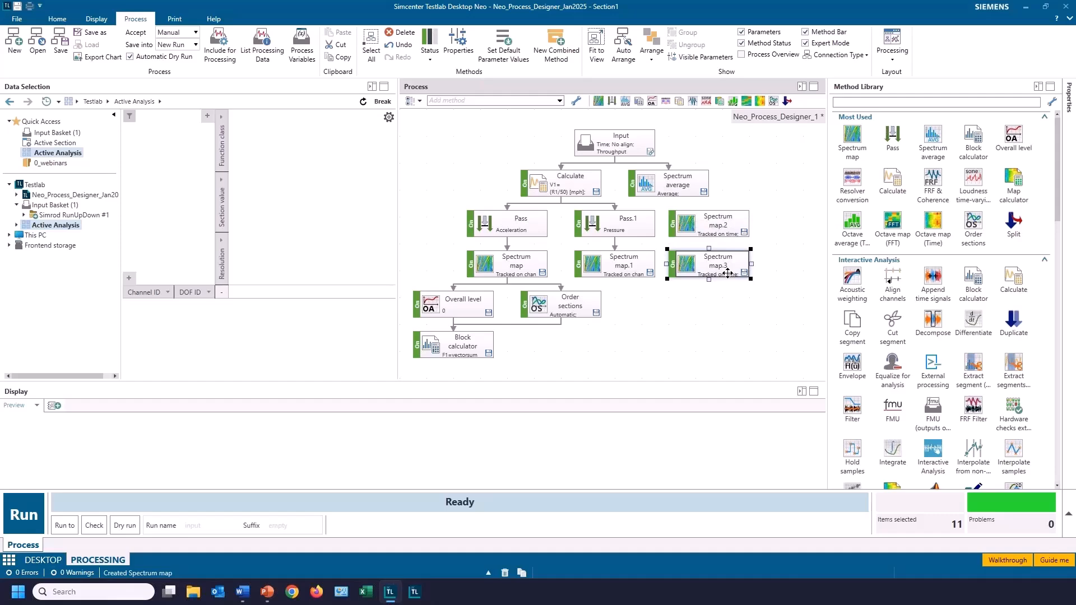
double_click(728, 273)
left_click(661, 470)
Step: Delete the two unconnected methods, Spectrum map.3 and Spectrum map.2, from the process
mouse_move(707, 224)
key("Delete")
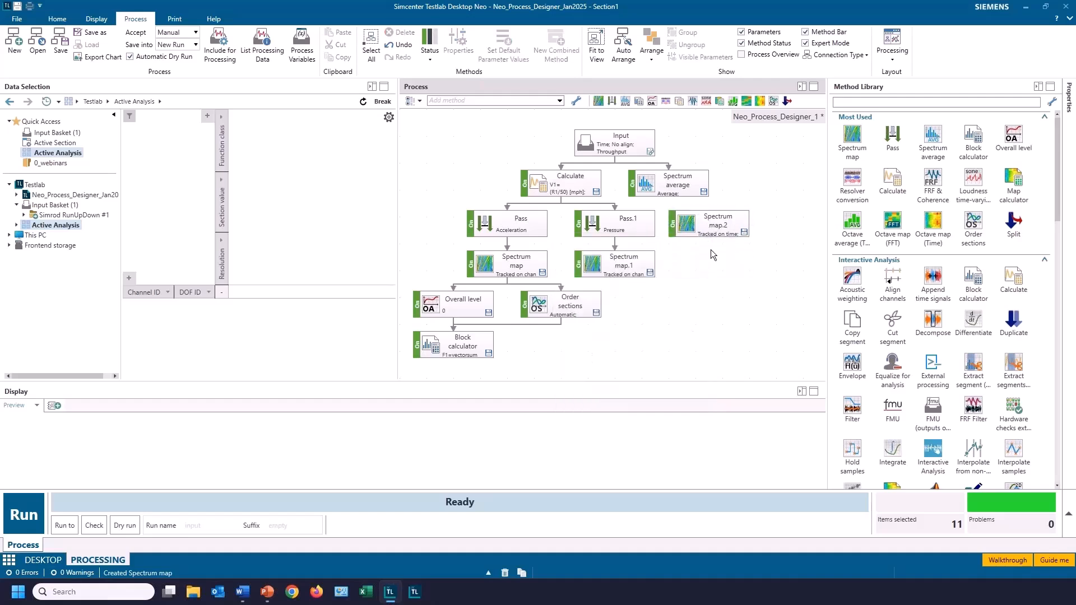
left_click(711, 221)
key("Delete")
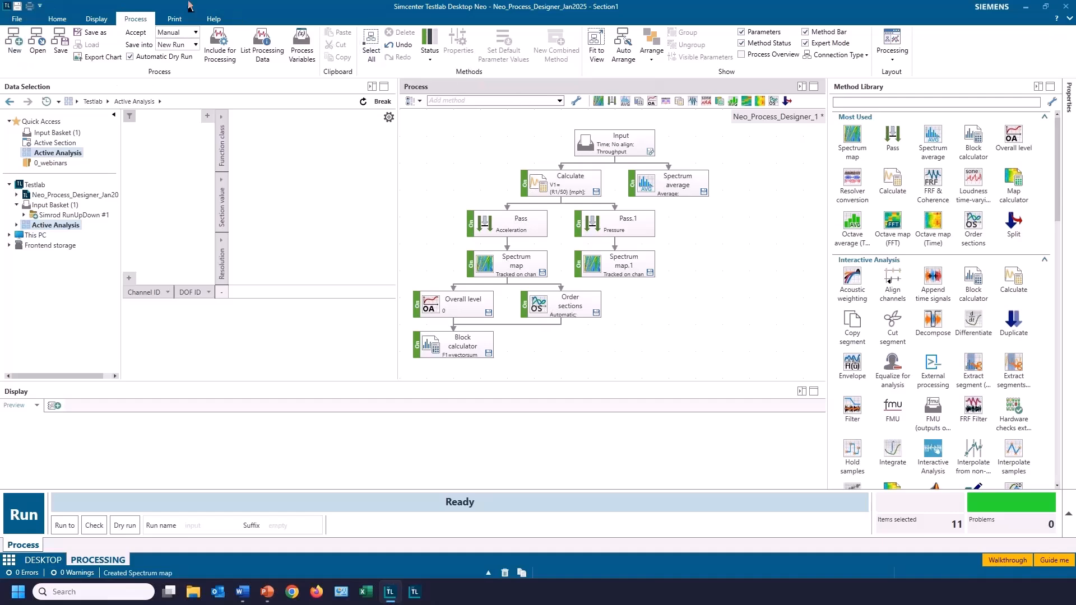
Step: Review the Accept options (Auto, Manual) and the Save into options (New Run, Input Run) of the process
left_click(97, 18)
left_click(126, 20)
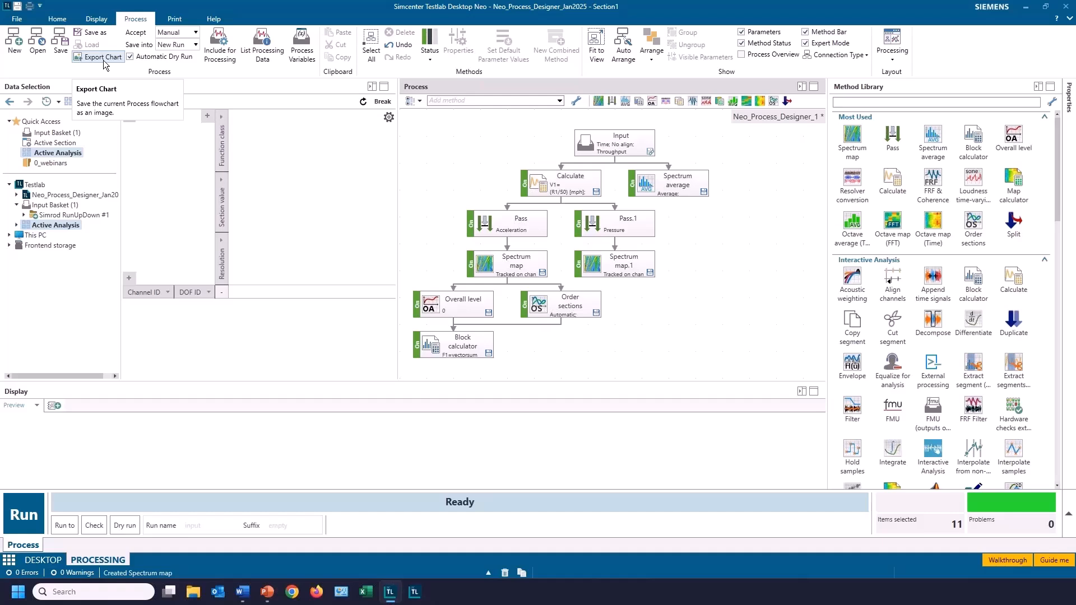
left_click(186, 33)
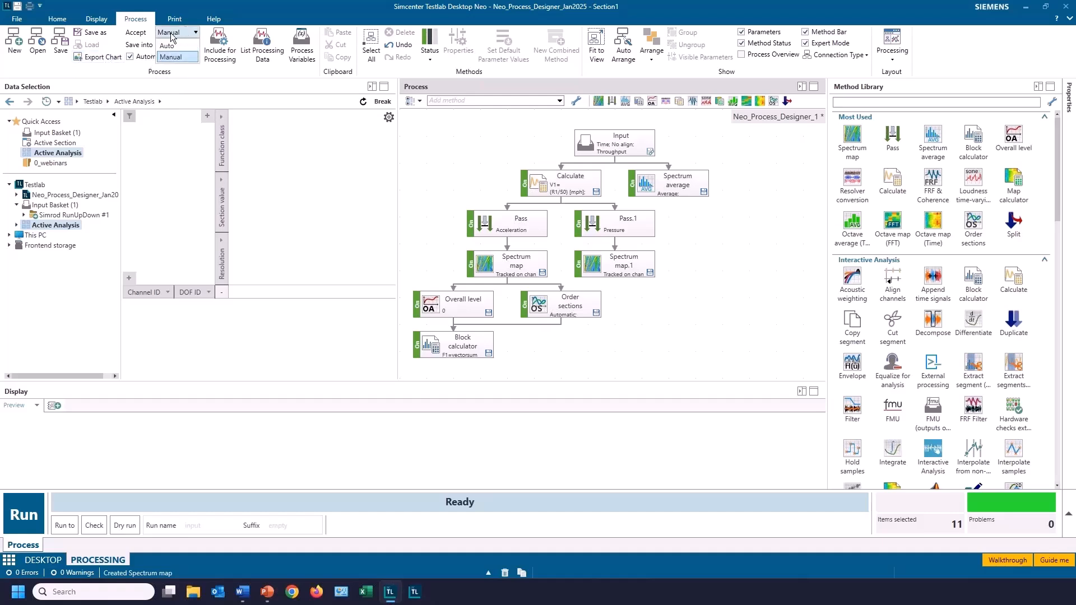
left_click(175, 57)
left_click(177, 45)
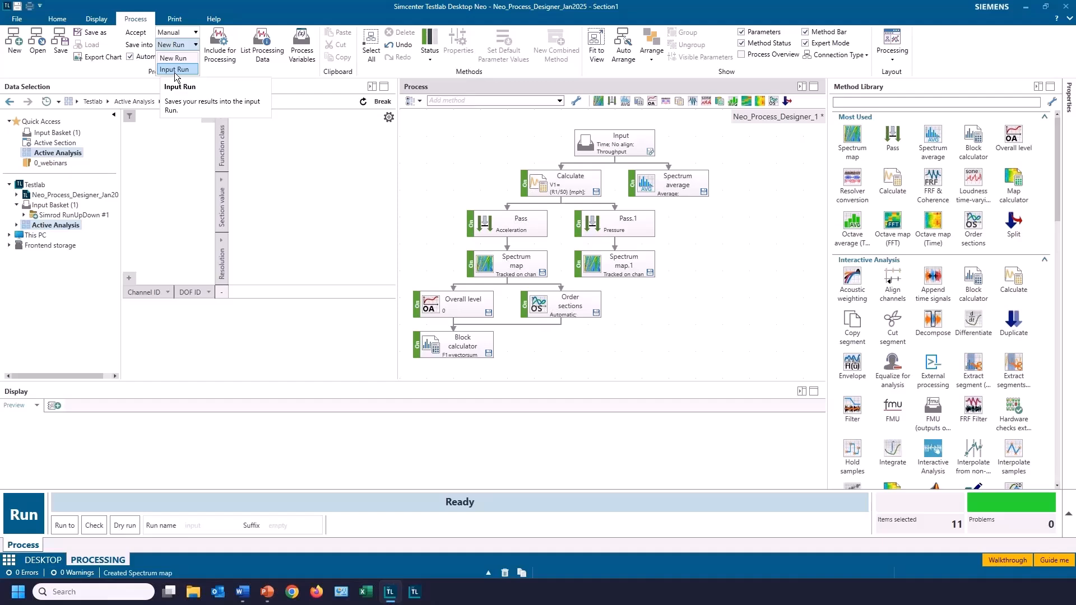
left_click(300, 2)
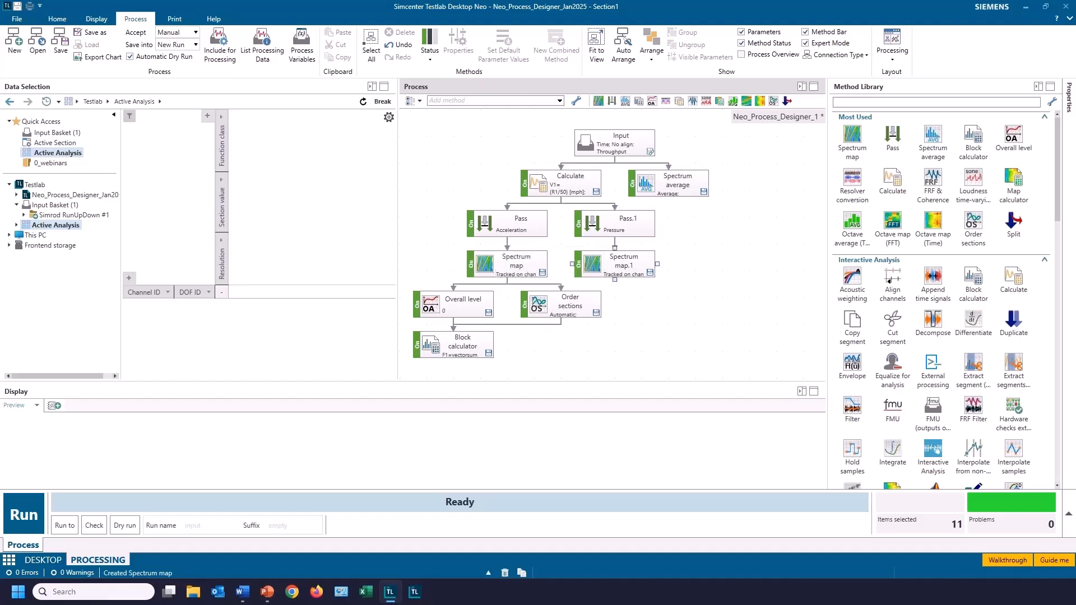
Step: Open the properties of the Spectrum map method under Pass and pick the Tracking_Channel variable for its Channel
left_click(507, 264)
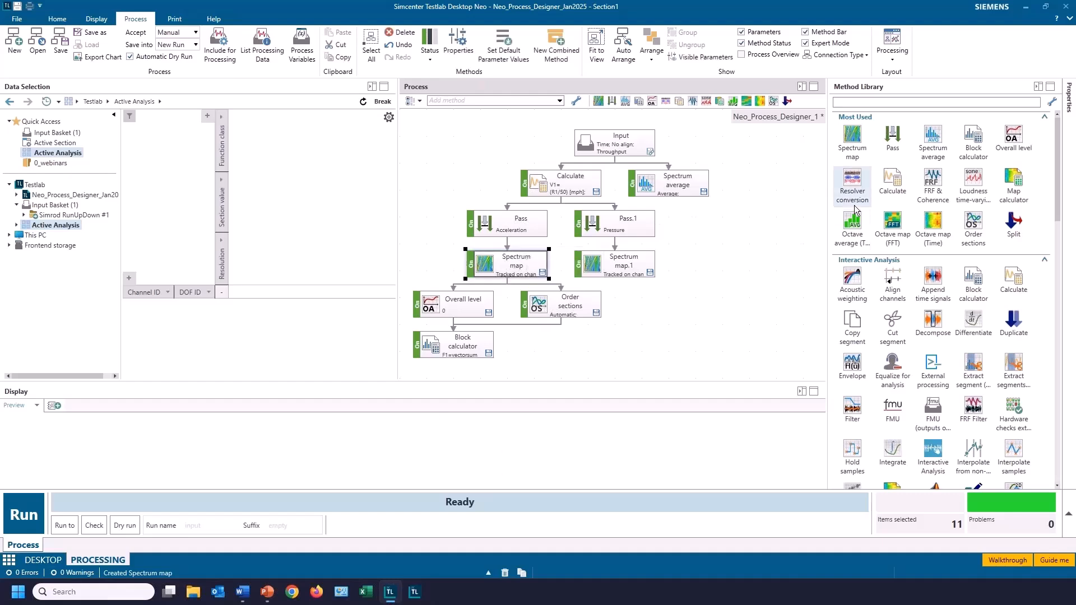
left_click(458, 55)
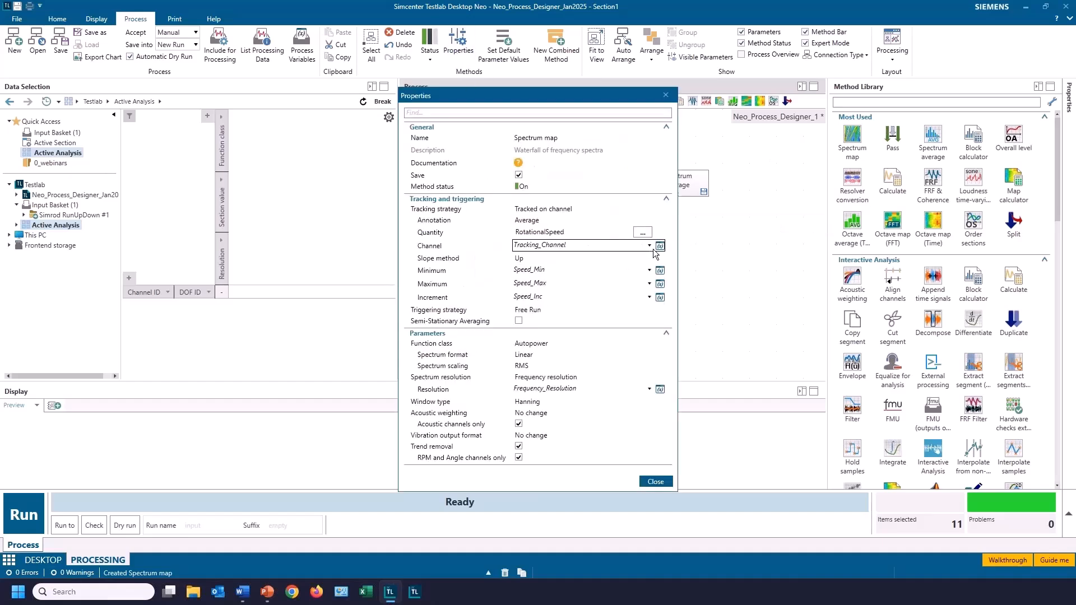
left_click(649, 246)
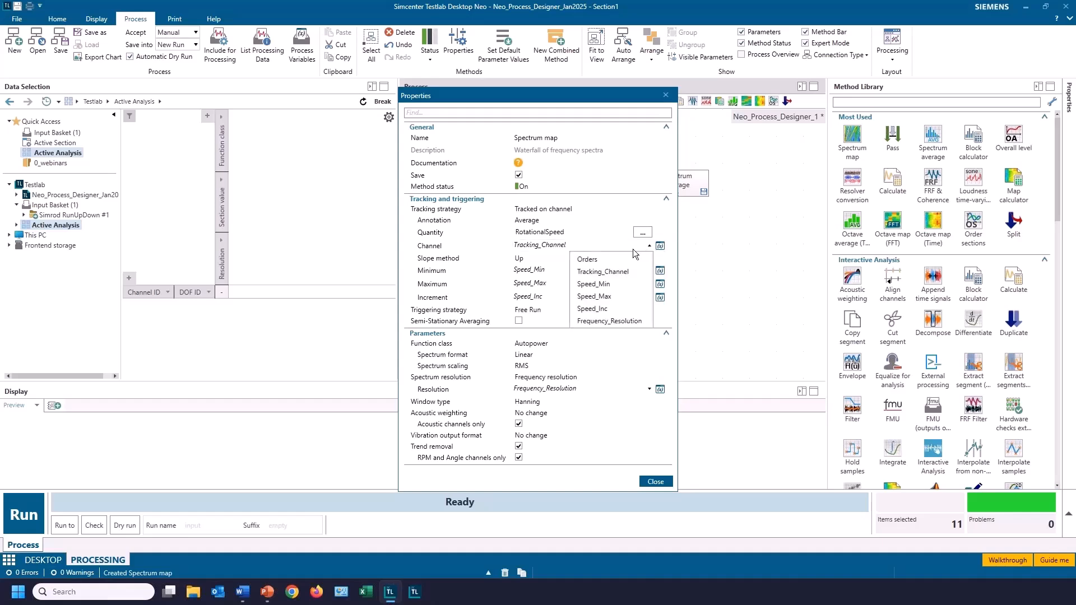
left_click(603, 271)
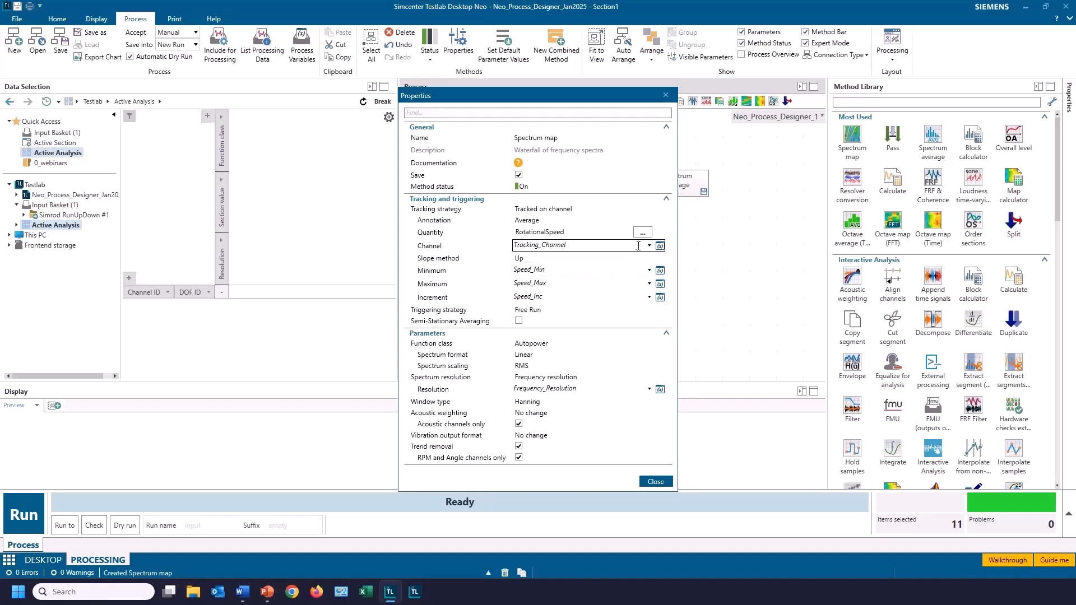
Step: Try direct channel selection instead of a variable for the Spectrum map's Channel, restore Tracking_Channel, and close the properties
left_click(608, 247)
left_click(661, 246)
left_click(644, 247)
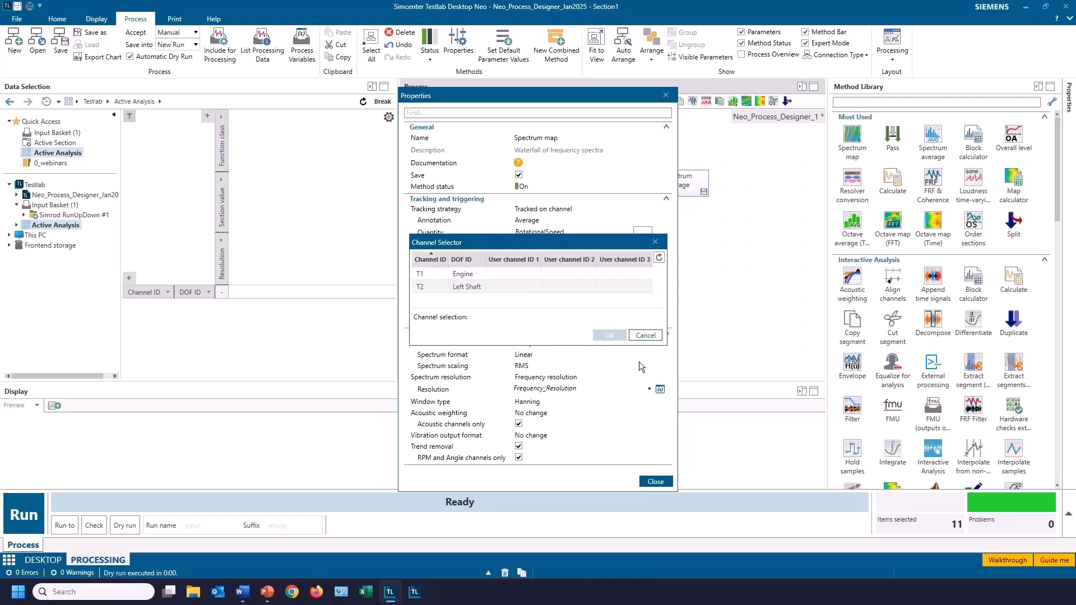
left_click(645, 335)
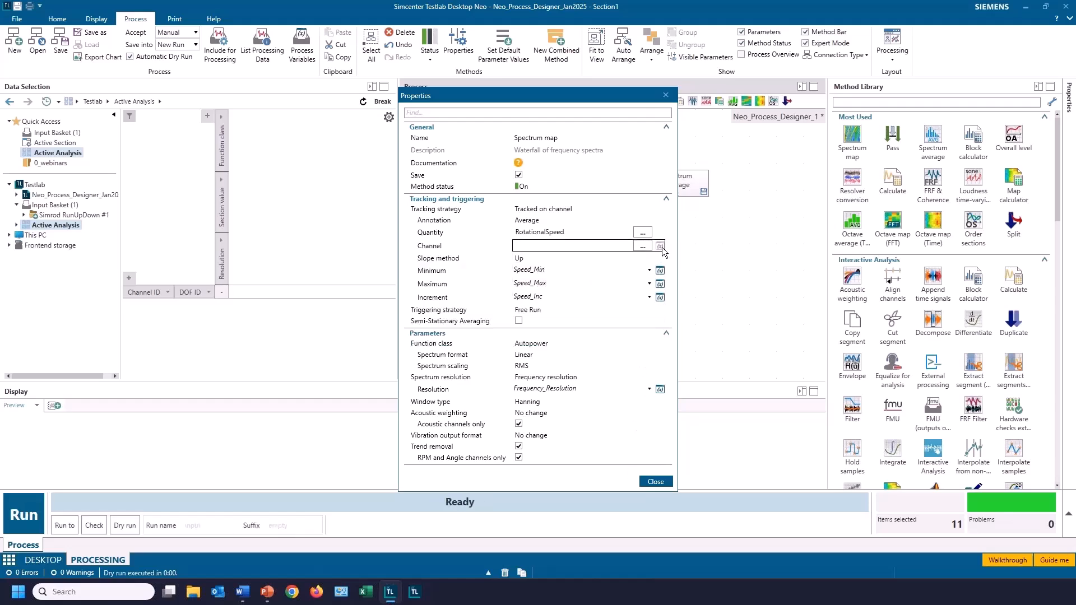
left_click(660, 246)
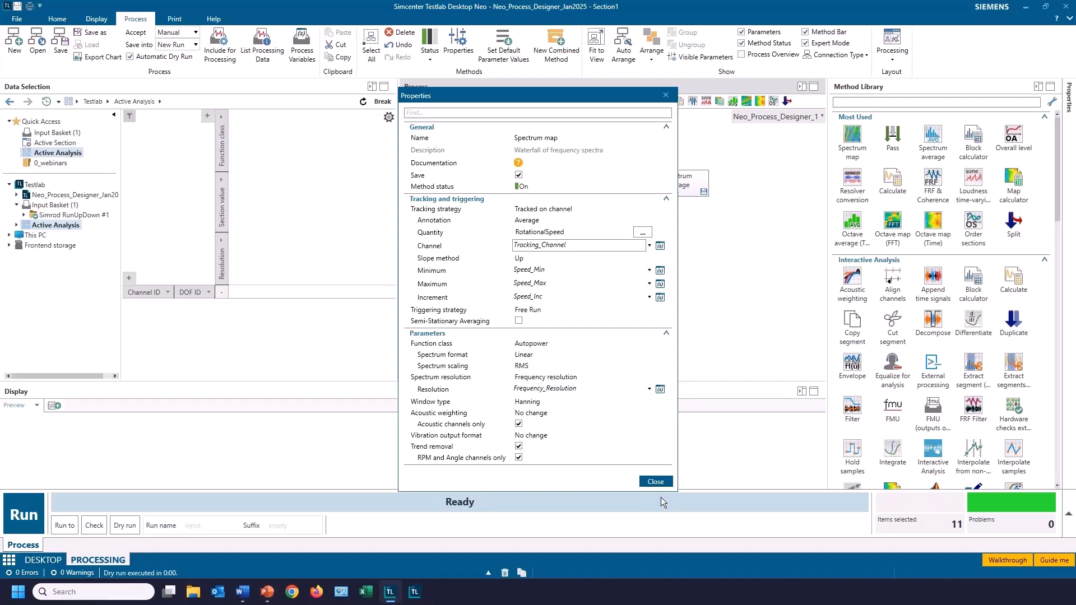
left_click(656, 482)
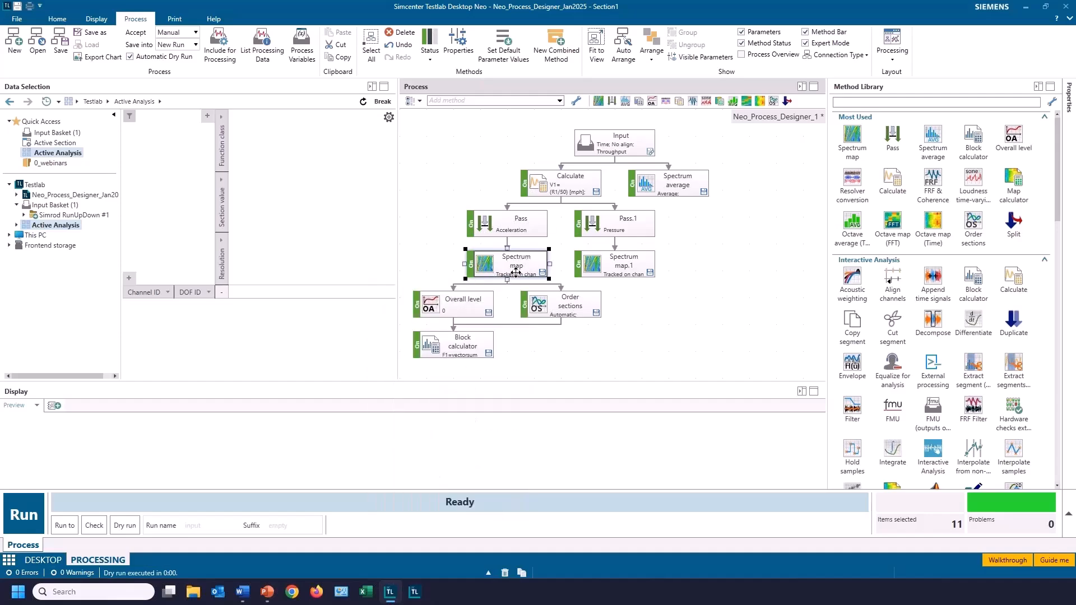
Step: Review the formula set of the Calculate method, and close it and the method's properties without changes
mouse_move(516, 260)
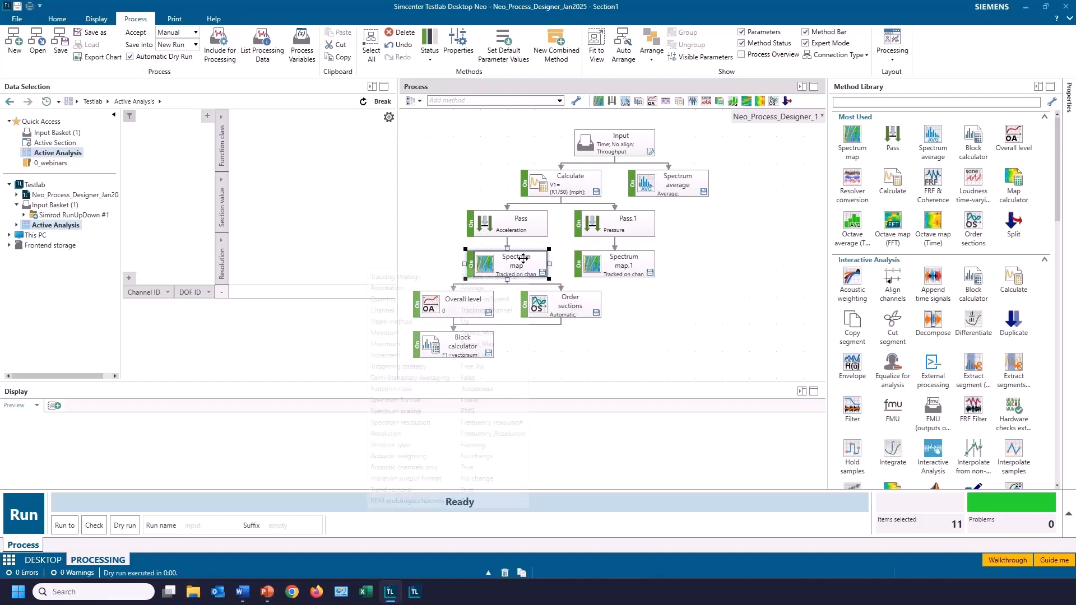
double_click(565, 191)
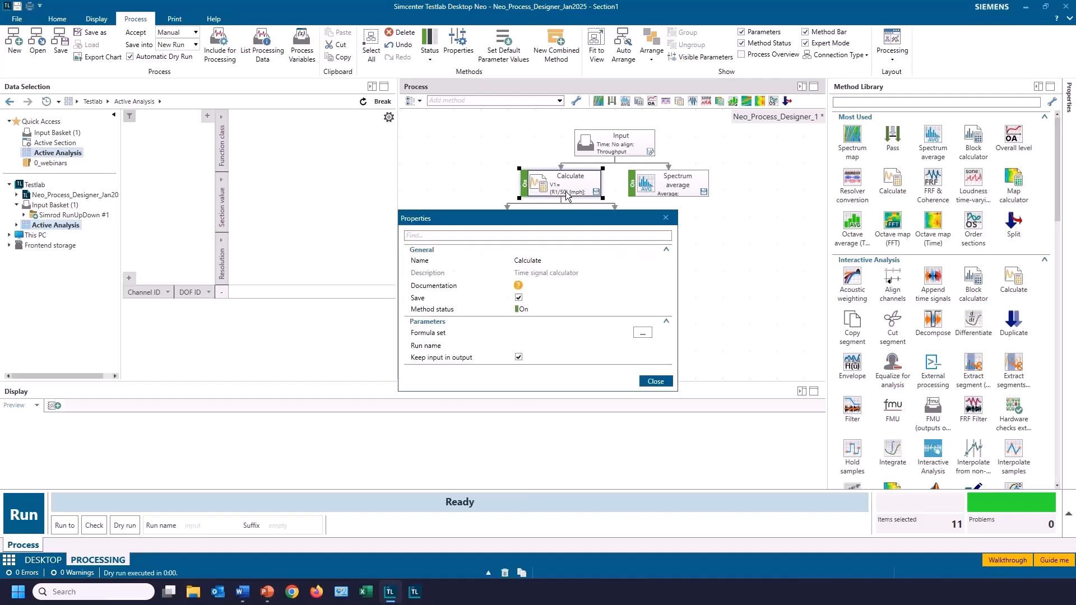
left_click(645, 331)
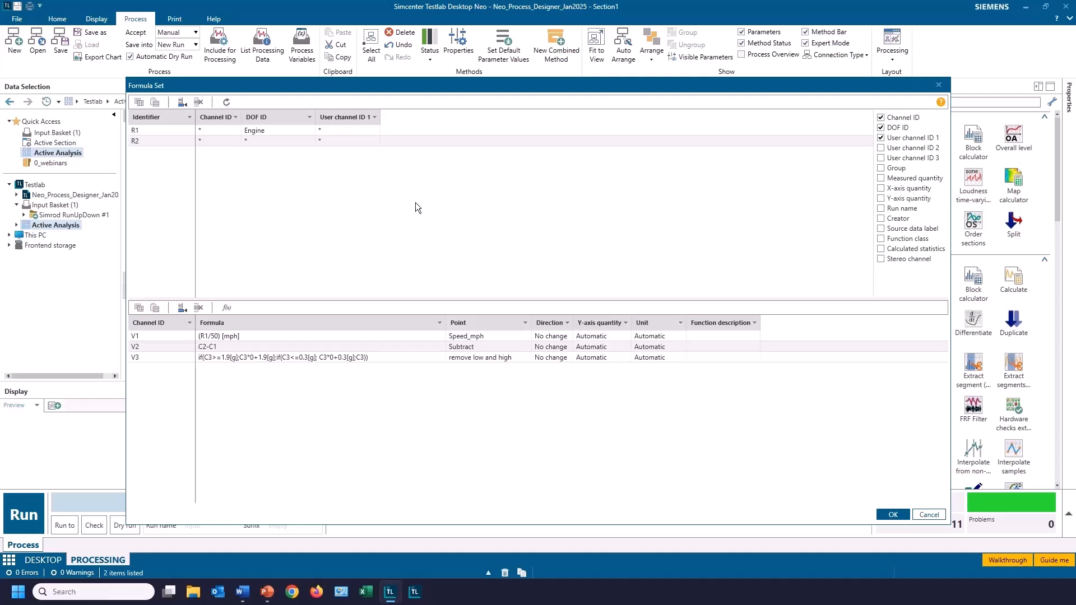
key("Escape")
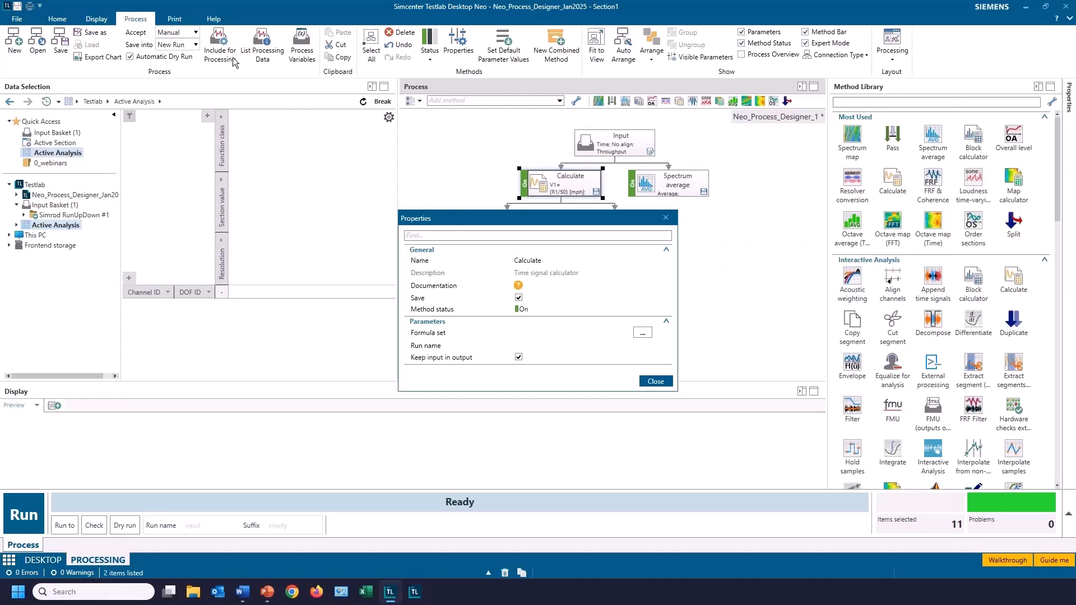
left_click(656, 382)
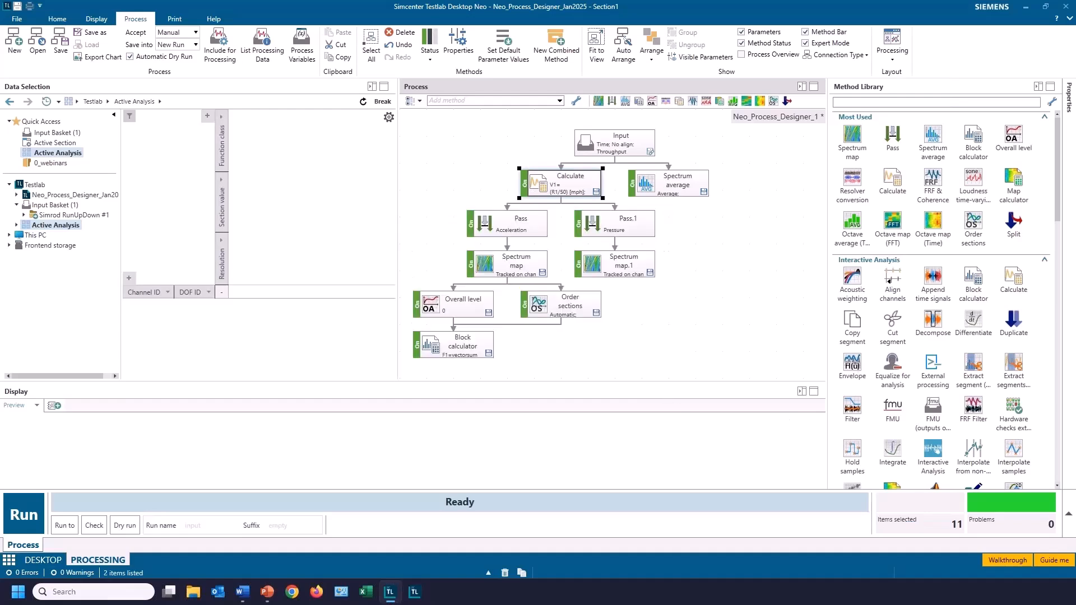
Step: Try enabling Use for processing on the AngularVelocity rule in Include for Processing or Annotation, and cancel the changes
left_click(221, 47)
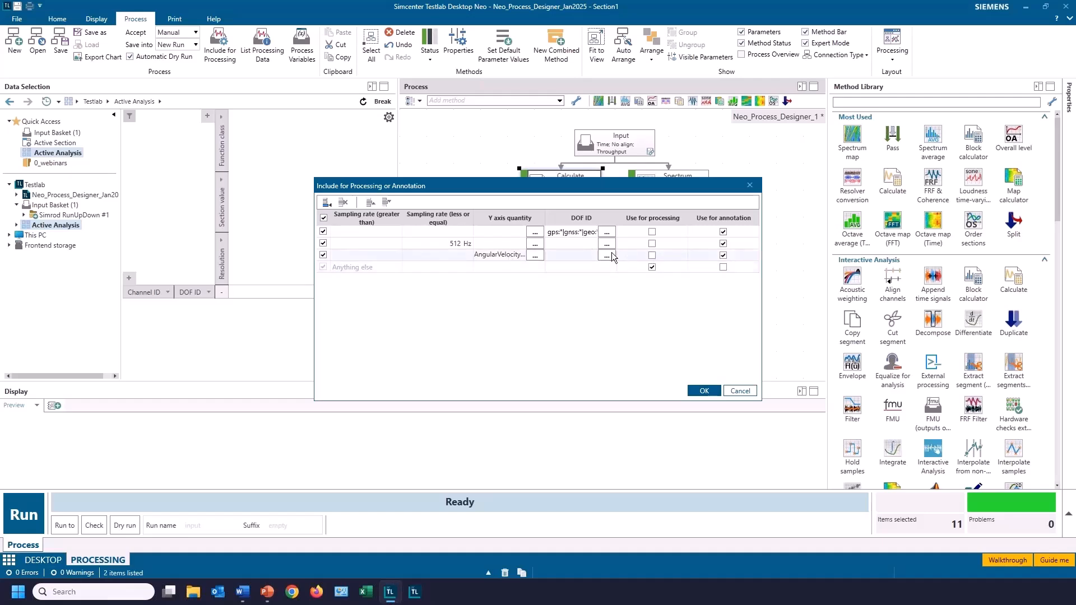
left_click(652, 255)
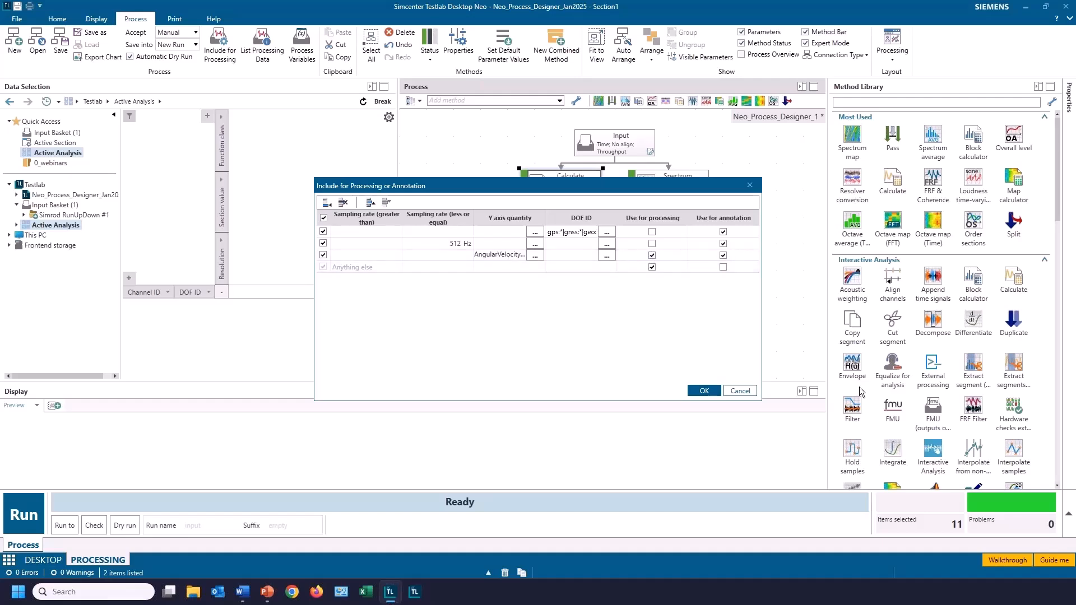
left_click(652, 255)
left_click(741, 391)
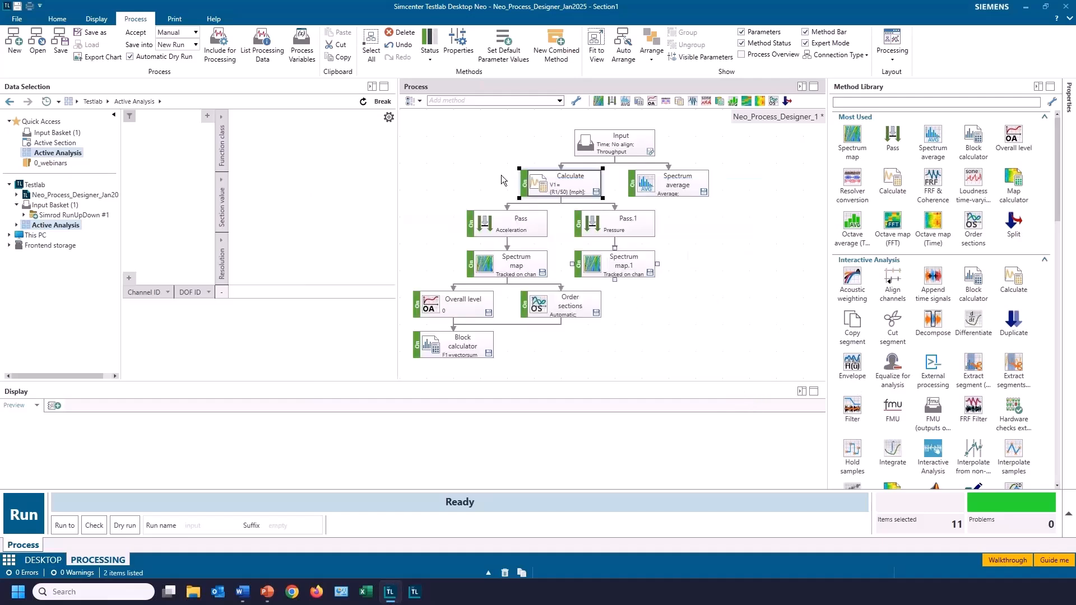
Step: List which channels are selected for processing and which for annotation, and close the list
left_click(263, 48)
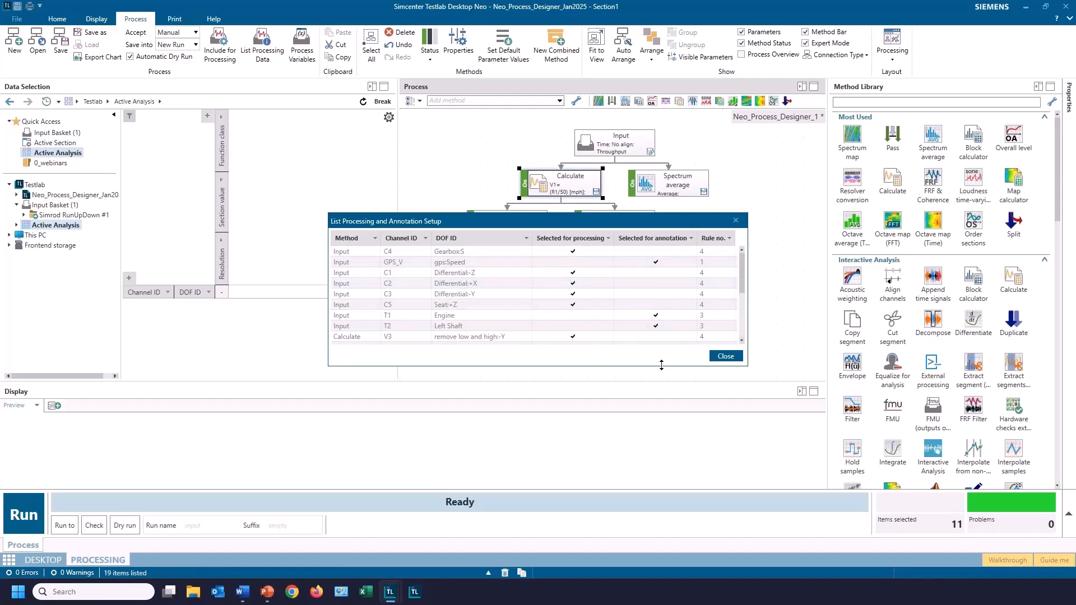
left_click(740, 221)
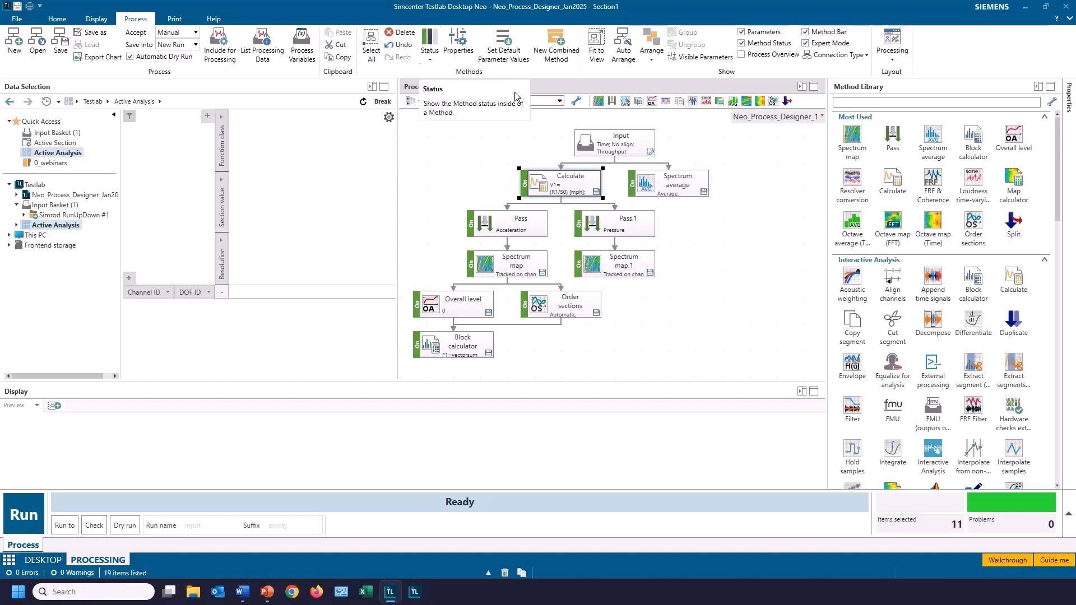
Step: Look at the properties of the Spectrum average method, and close them
left_click(661, 187)
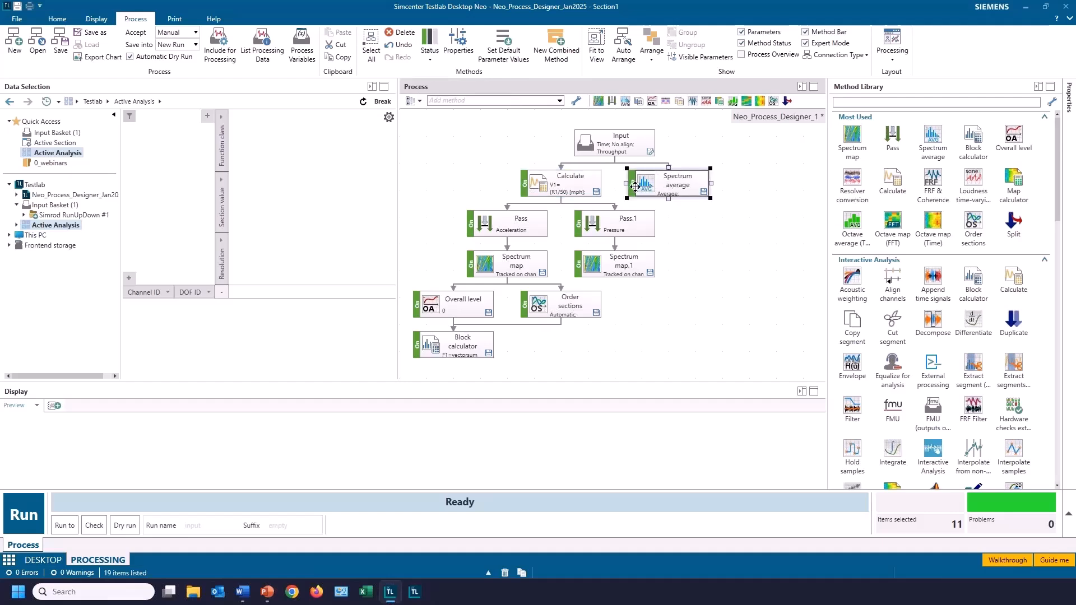
left_click(633, 187)
double_click(633, 186)
left_click(523, 225)
left_click(527, 236)
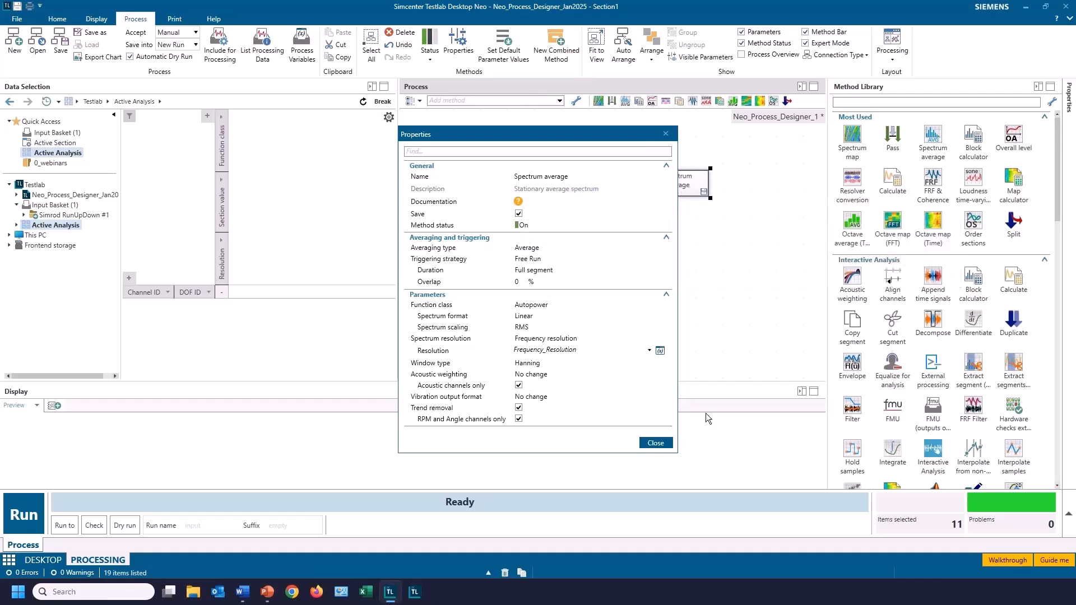
left_click(654, 447)
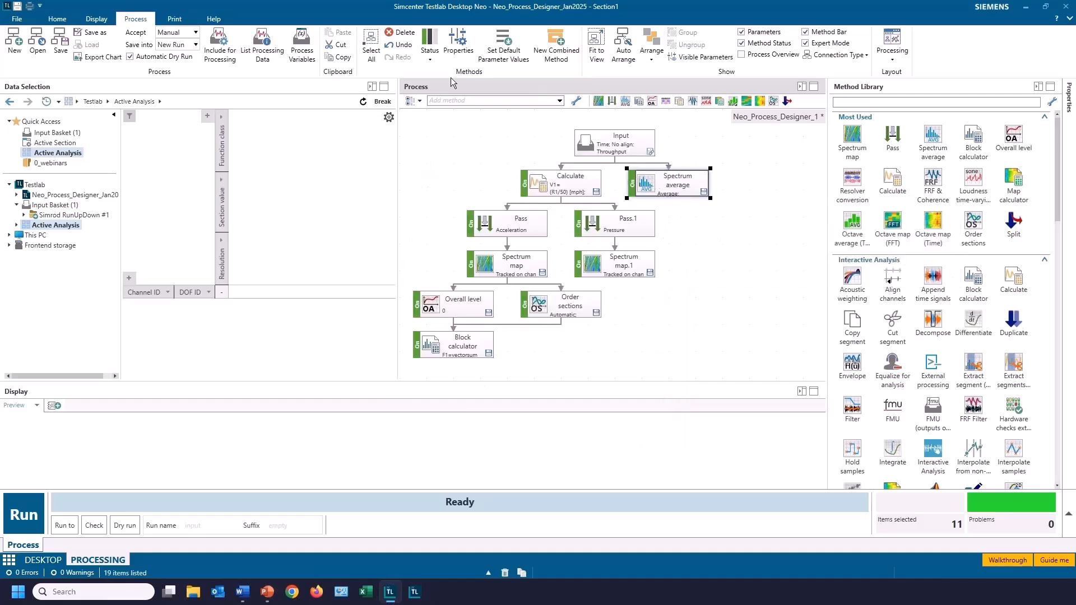
Step: Switch the status of the Spectrum average method to Off, and return it to On
left_click(427, 49)
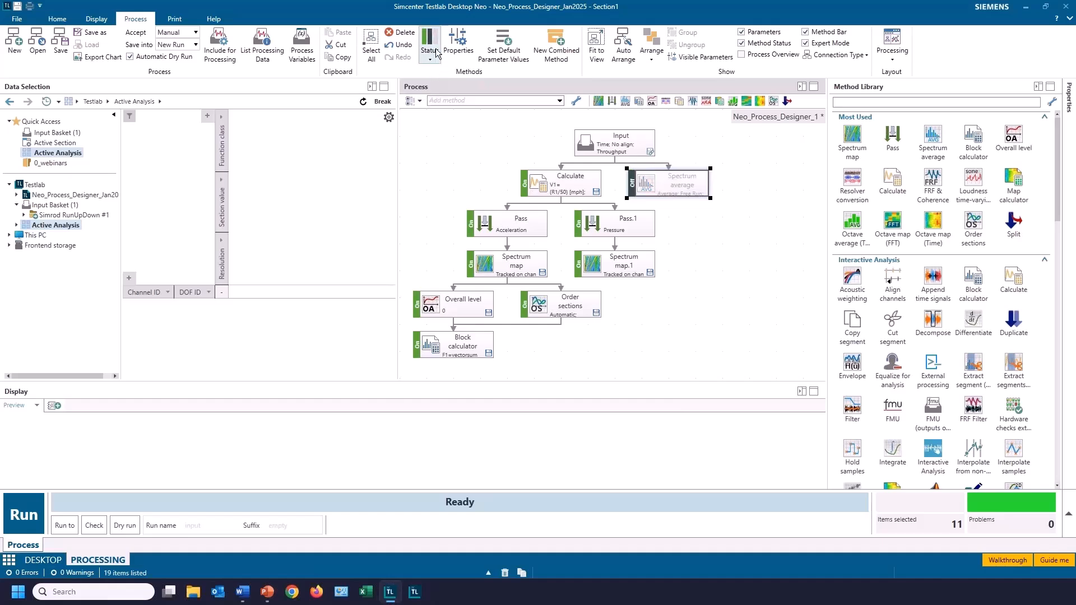
left_click(426, 50)
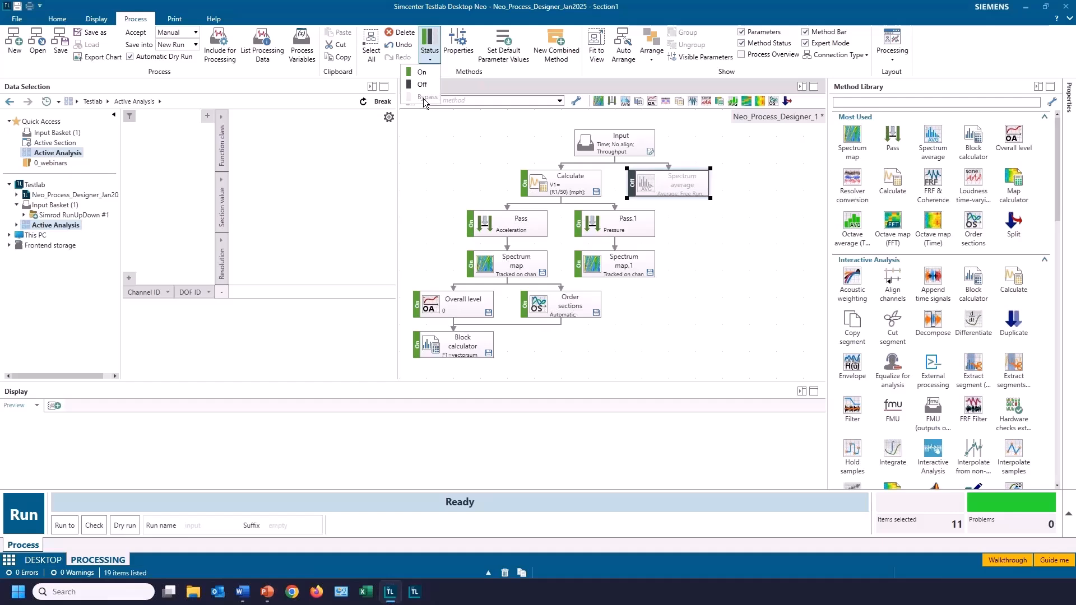
left_click(422, 72)
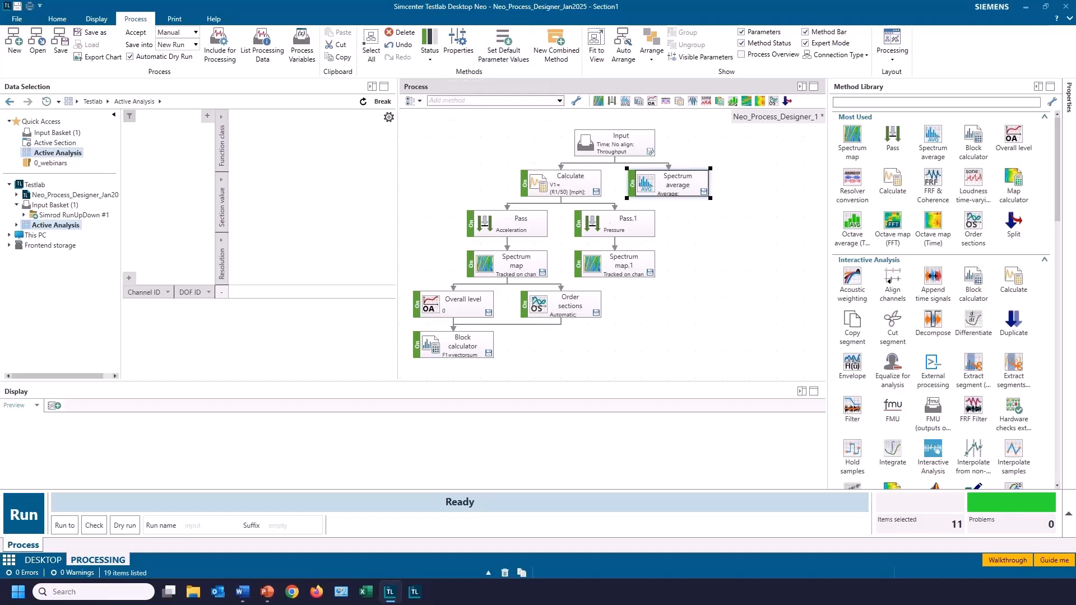
left_click(527, 262)
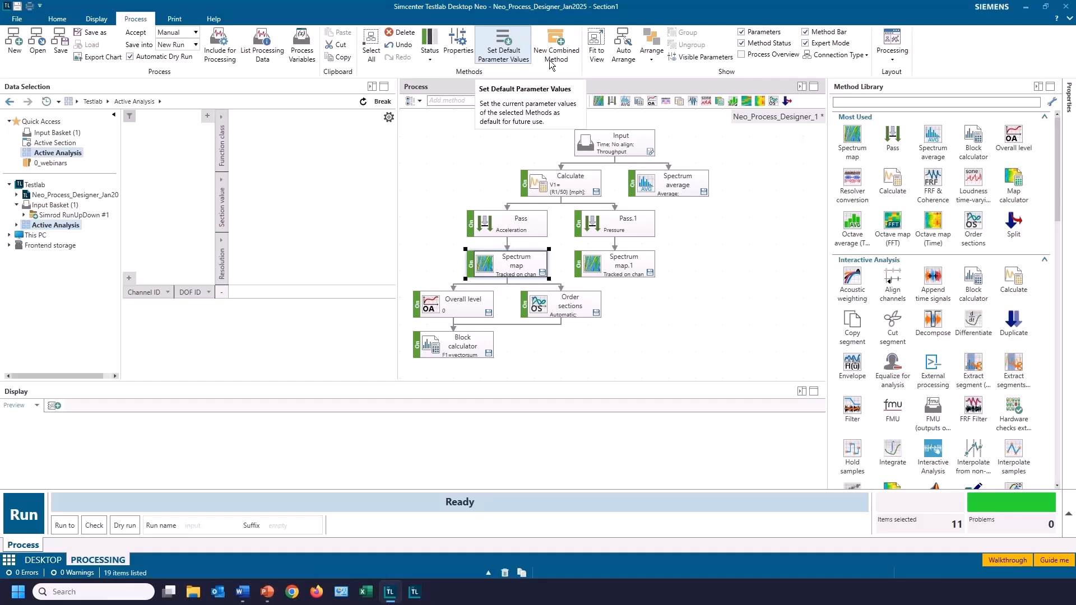
left_click(736, 358)
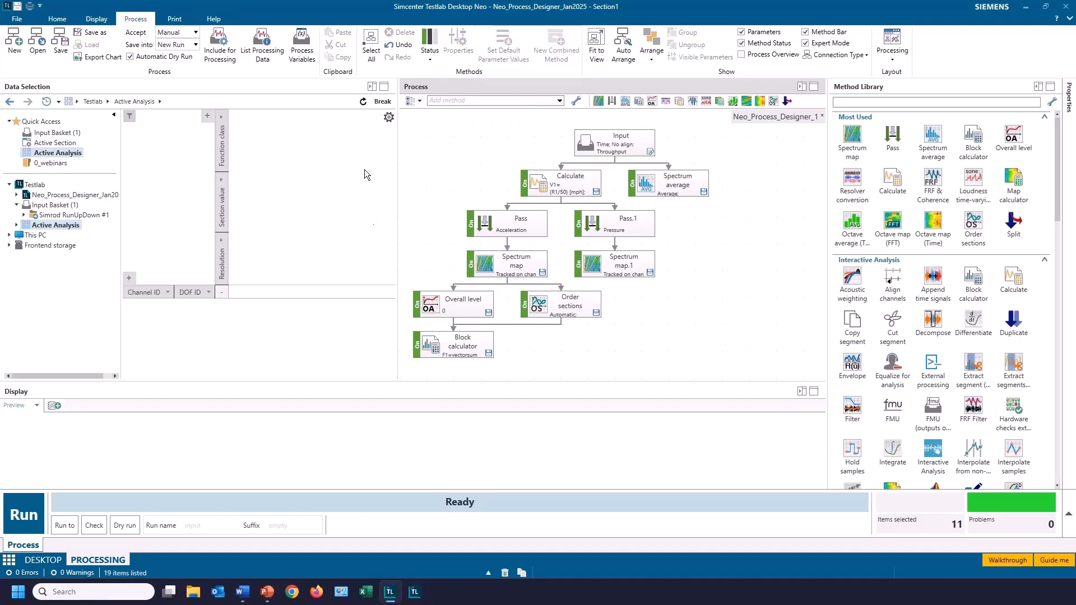
Step: Combine the two Pass and two Spectrum map methods, Overall level, Order sections and Block calculator into a combined method named new2, and show its properties
left_click_drag(409, 191, 716, 380)
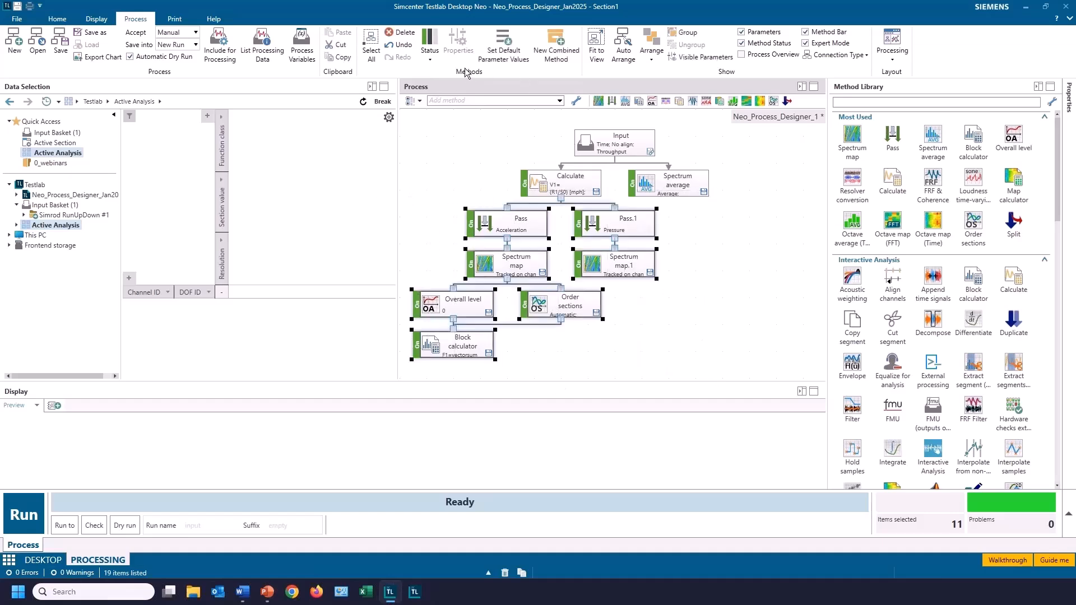
left_click(555, 56)
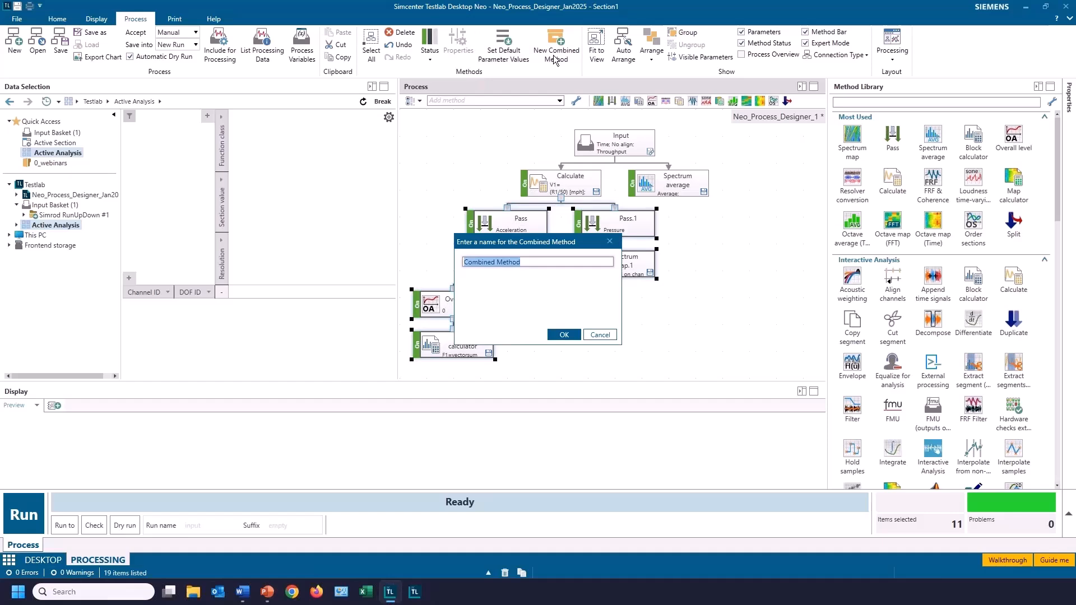
type("new2")
left_click(572, 334)
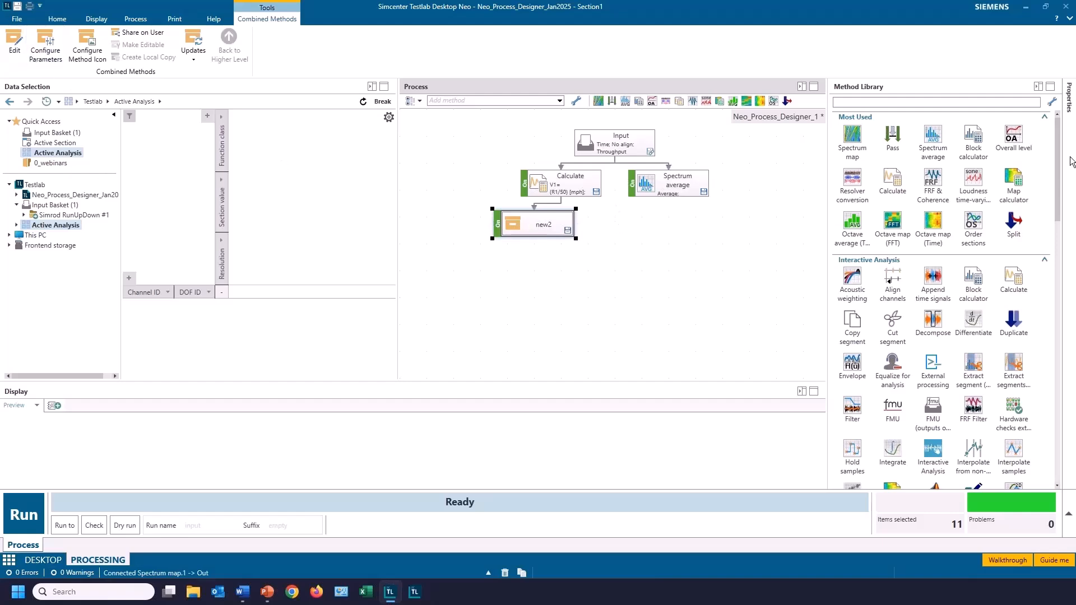
left_click(1069, 104)
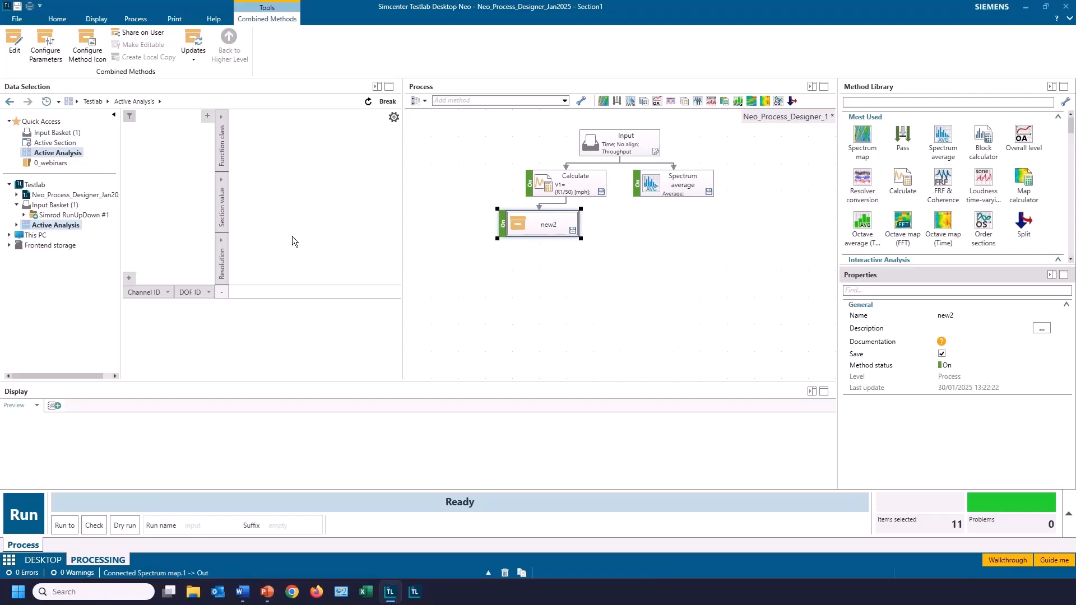
Step: Expose the Spectrum map Resolution parameter in the parameter configuration of the combined method new2
left_click(49, 45)
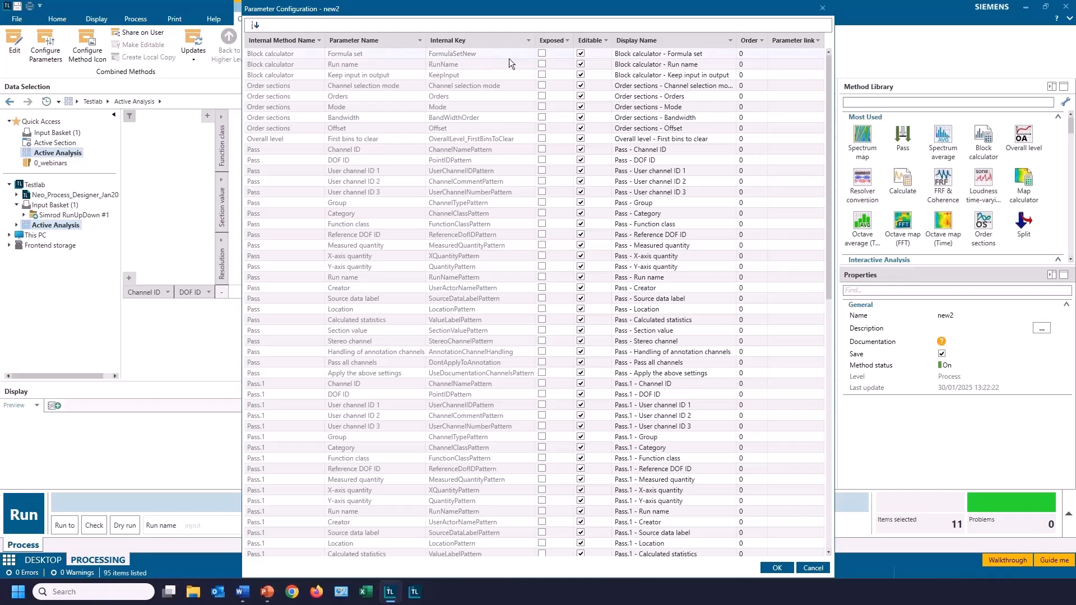
scroll(536, 353, "down", 8)
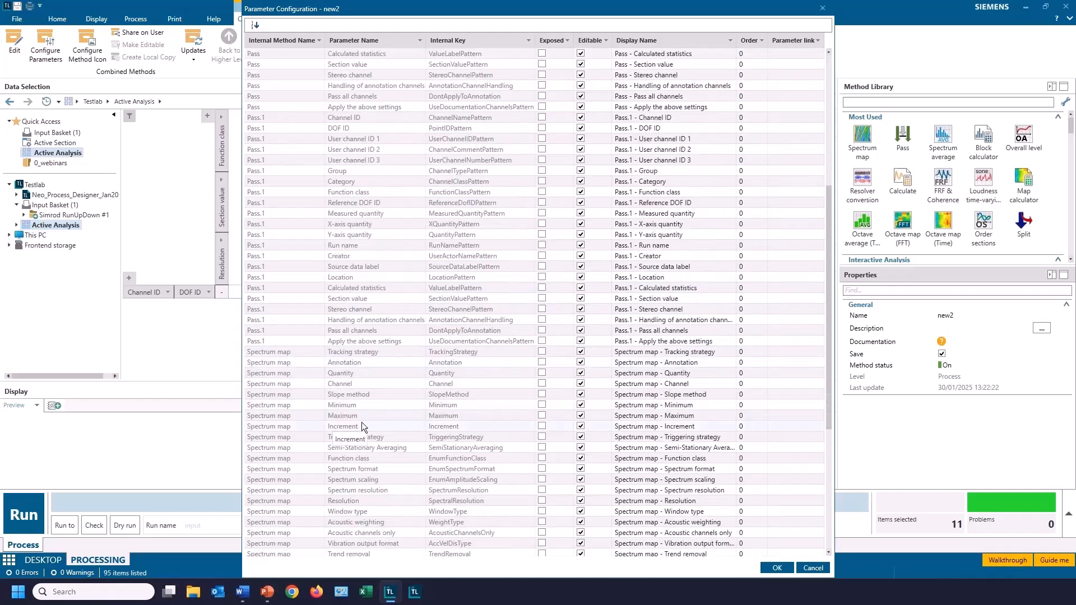
left_click(541, 502)
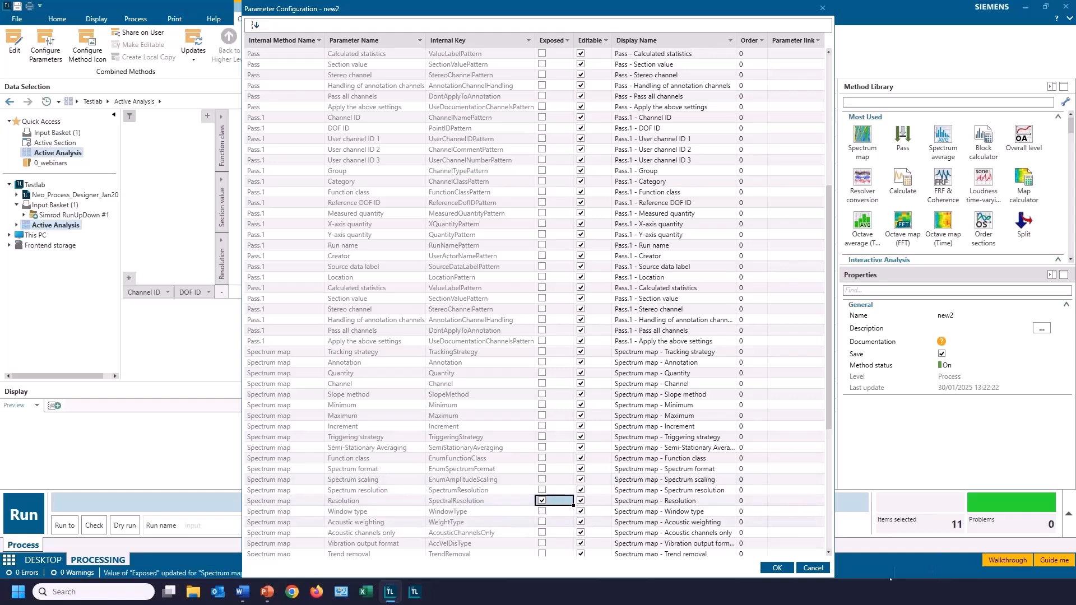
left_click(777, 568)
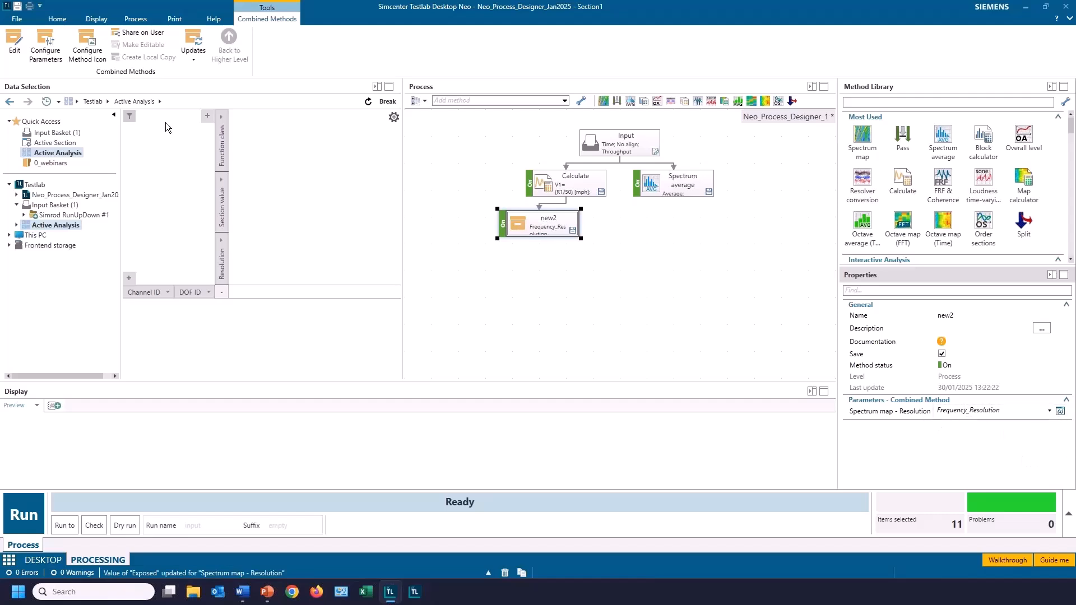
Step: Stop exposing the Spectrum map Resolution parameter of new2, and undo the creation of the combined method
left_click(45, 59)
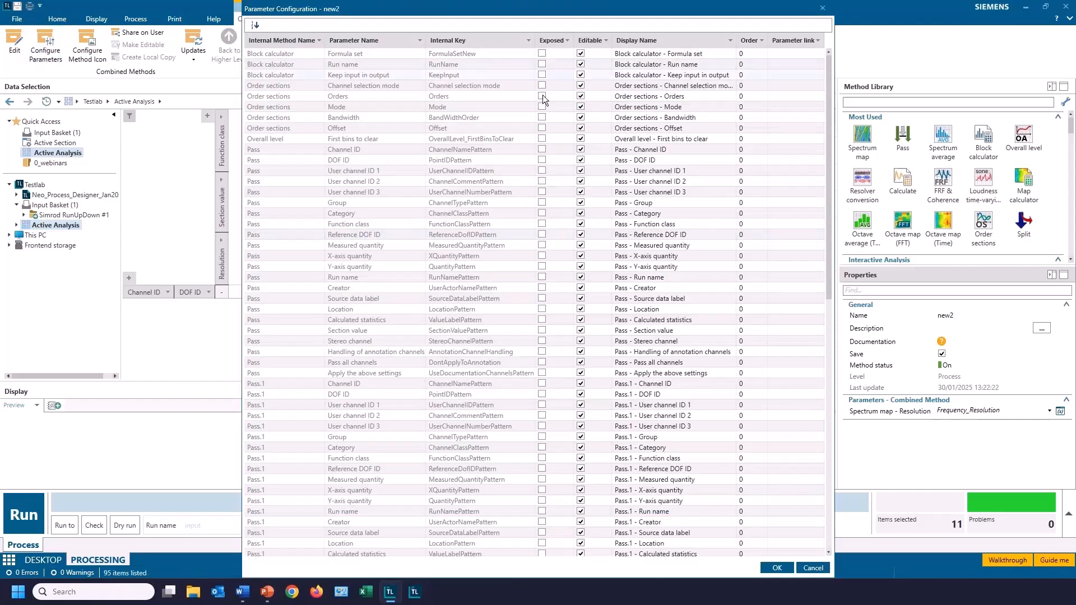
scroll(532, 186, "down", 12)
left_click(542, 394)
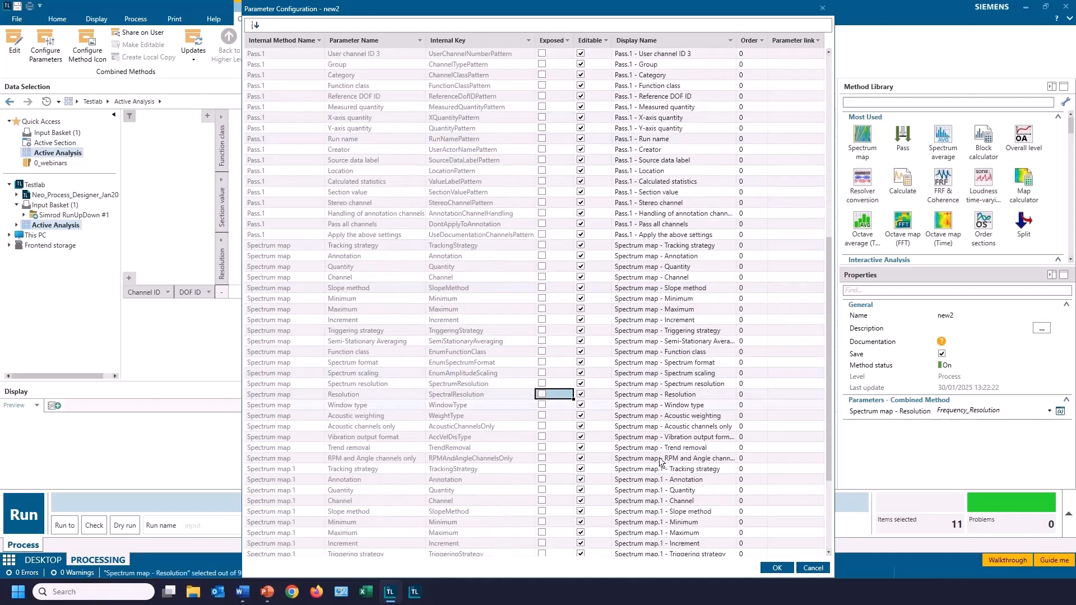
left_click(777, 568)
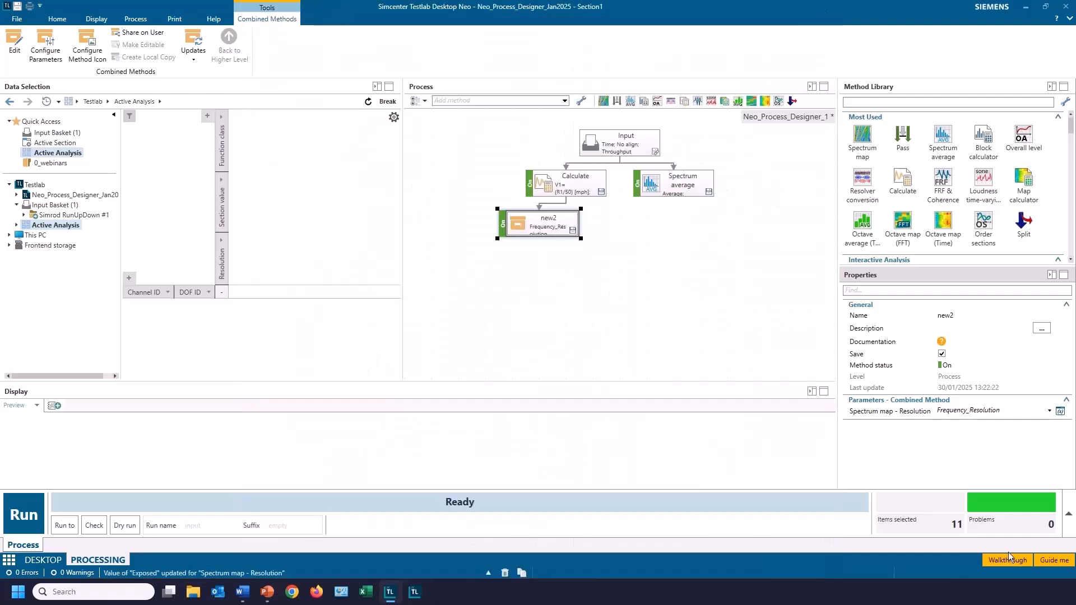
left_click(128, 21)
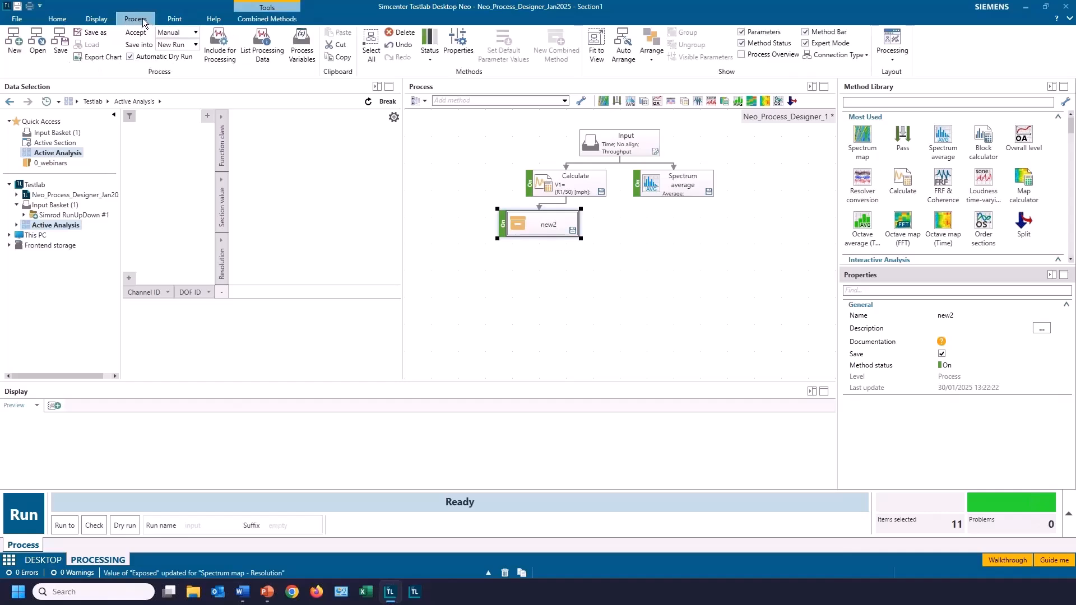
left_click(403, 49)
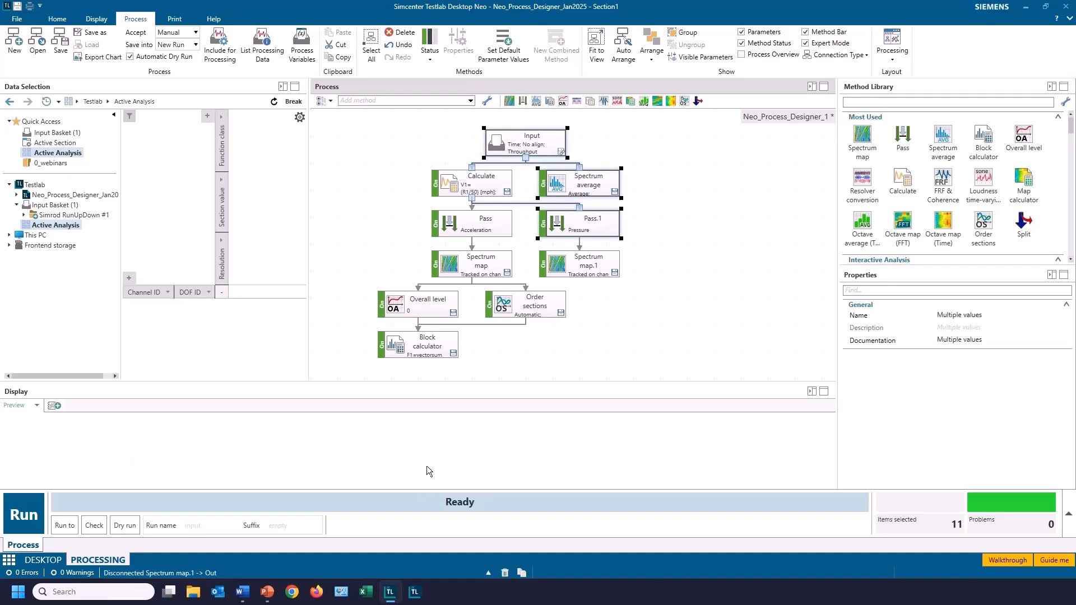
Step: Switch to the PowerPoint slide show and advance to the Segment in absolute time slide
mouse_move(270, 599)
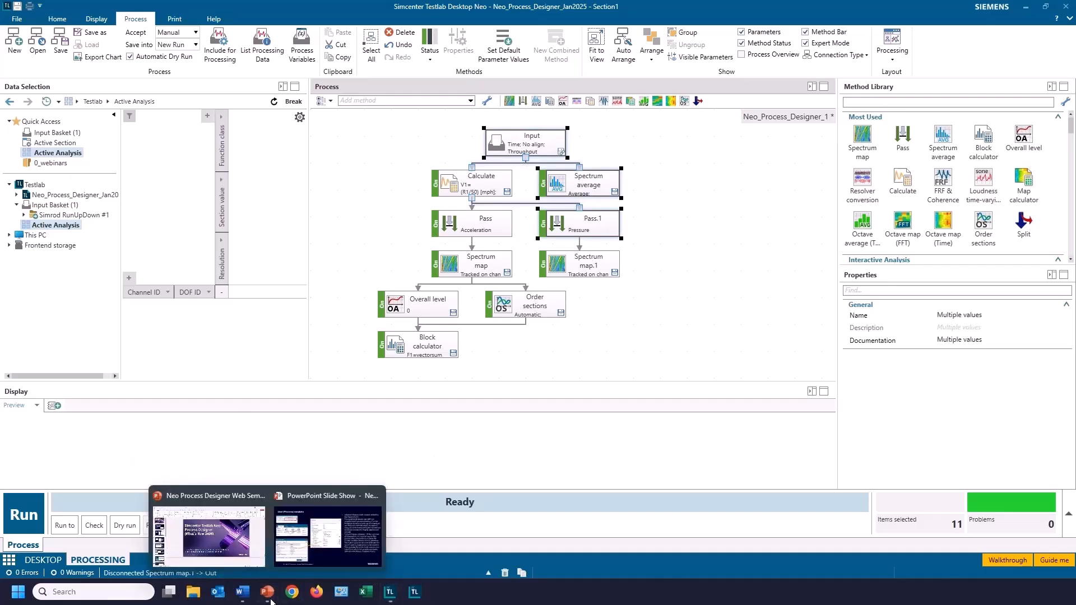
left_click(325, 529)
key("Right")
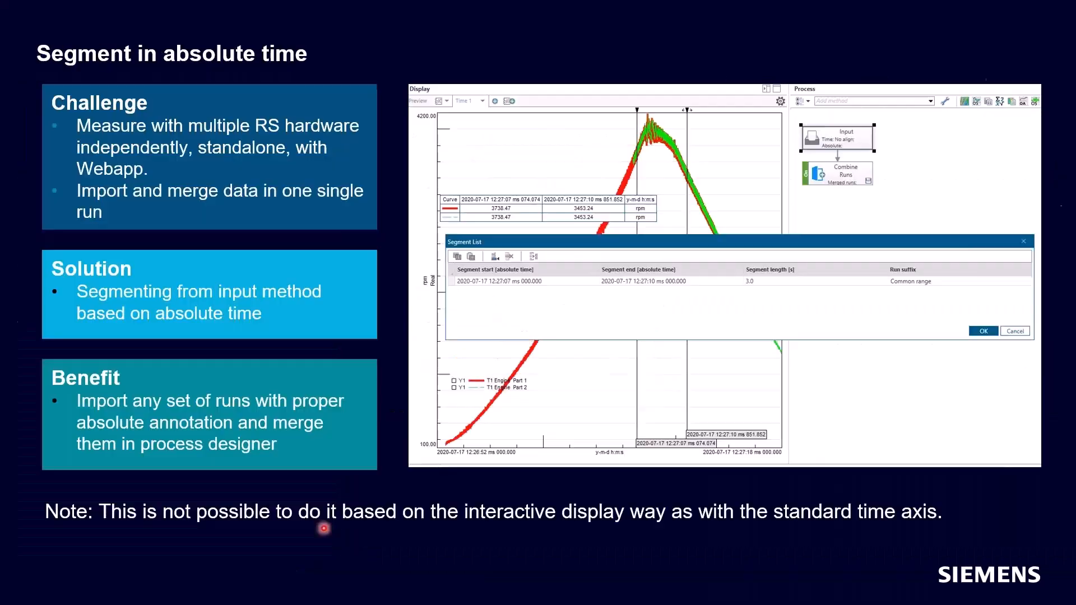
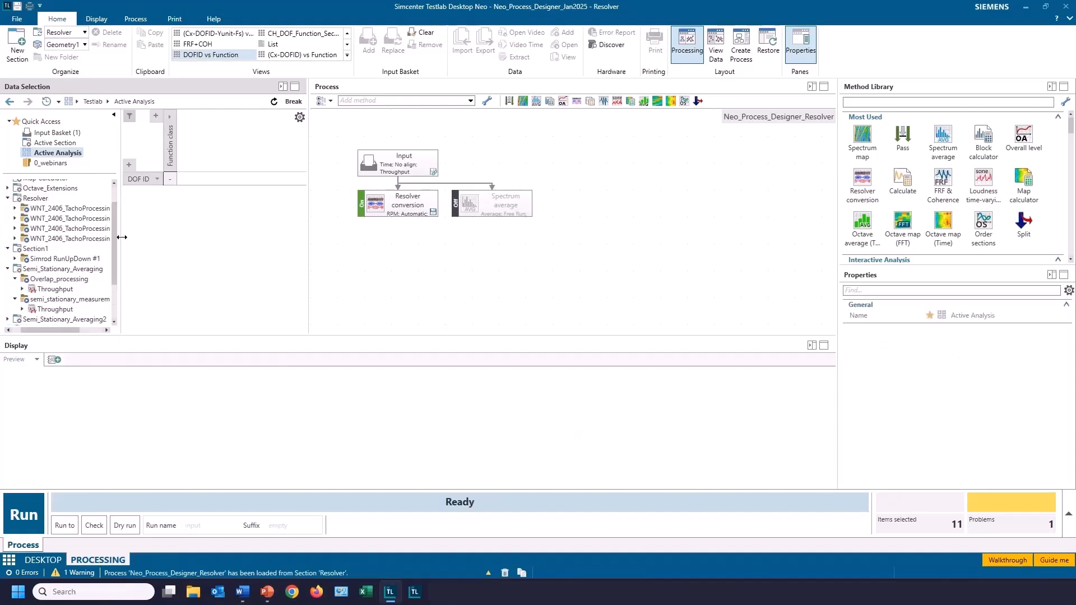
Step: Widen the navigation tree and replace the Input Basket contents with the run WNT_2406_TachoProcessing_Exercise1 from the Resolver section
left_click_drag(121, 234, 251, 244)
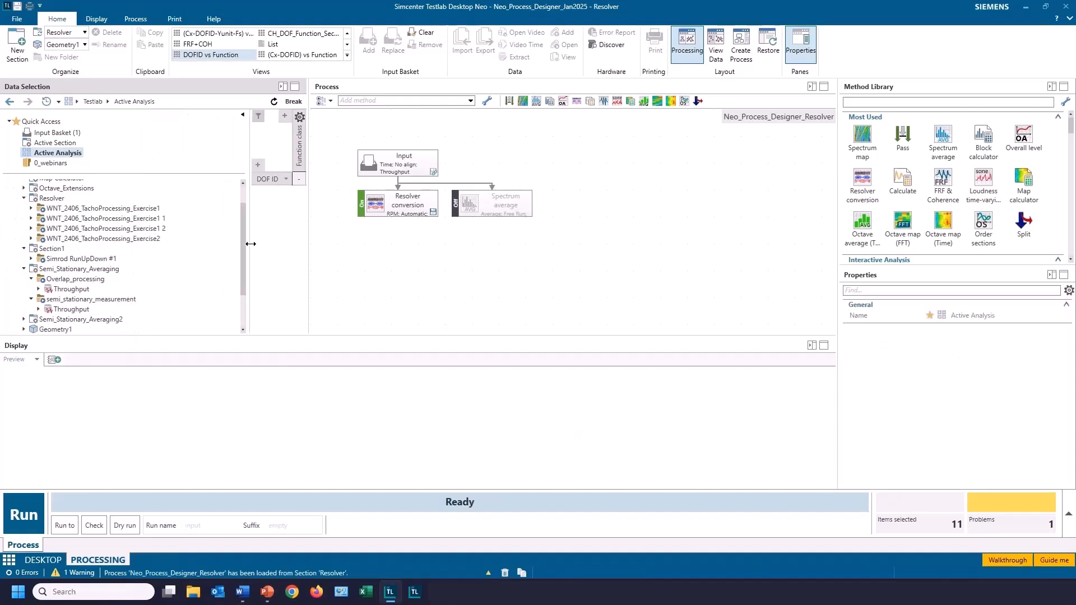
left_click(112, 209)
right_click(109, 208)
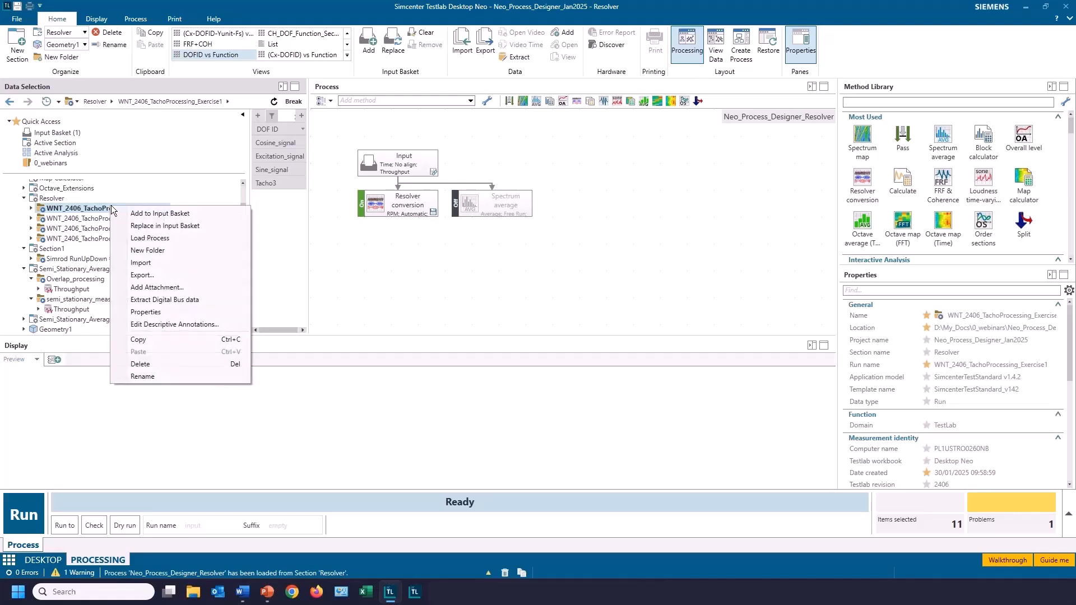
left_click(167, 225)
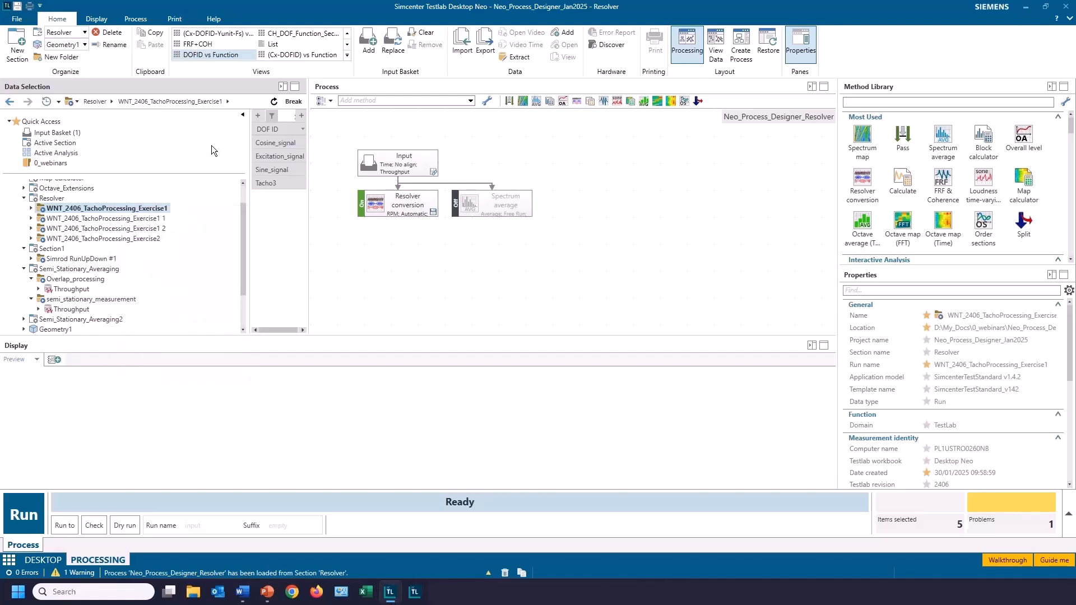
Step: Open the Input Basket and preview its cosine, excitation and sine time signals, ending with all DOF IDs included and displayed together
left_click(56, 133)
left_click_drag(309, 223, 420, 216)
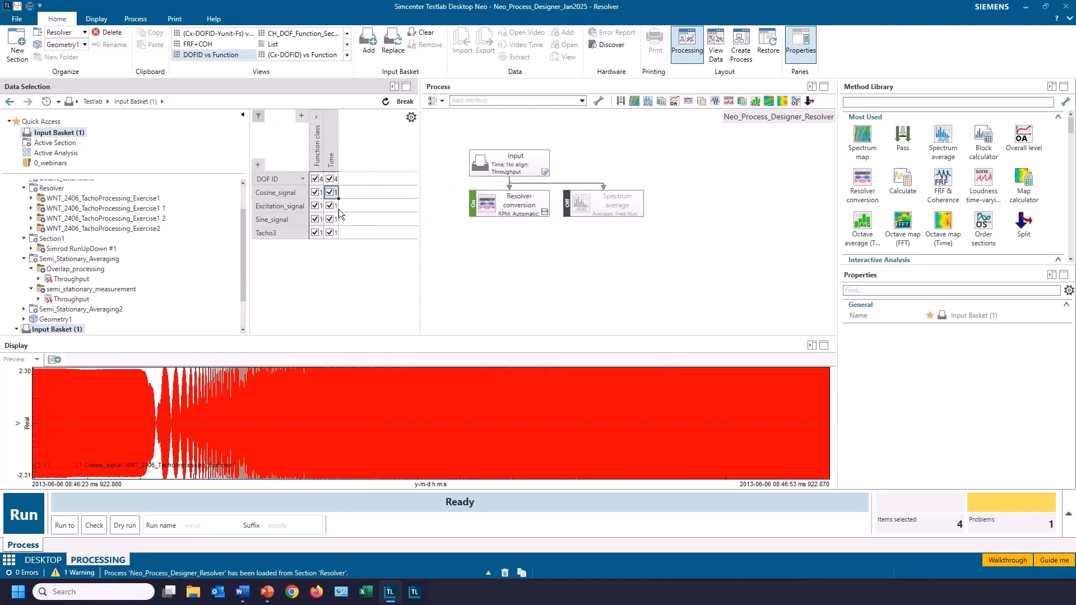
left_click(339, 209, "shift")
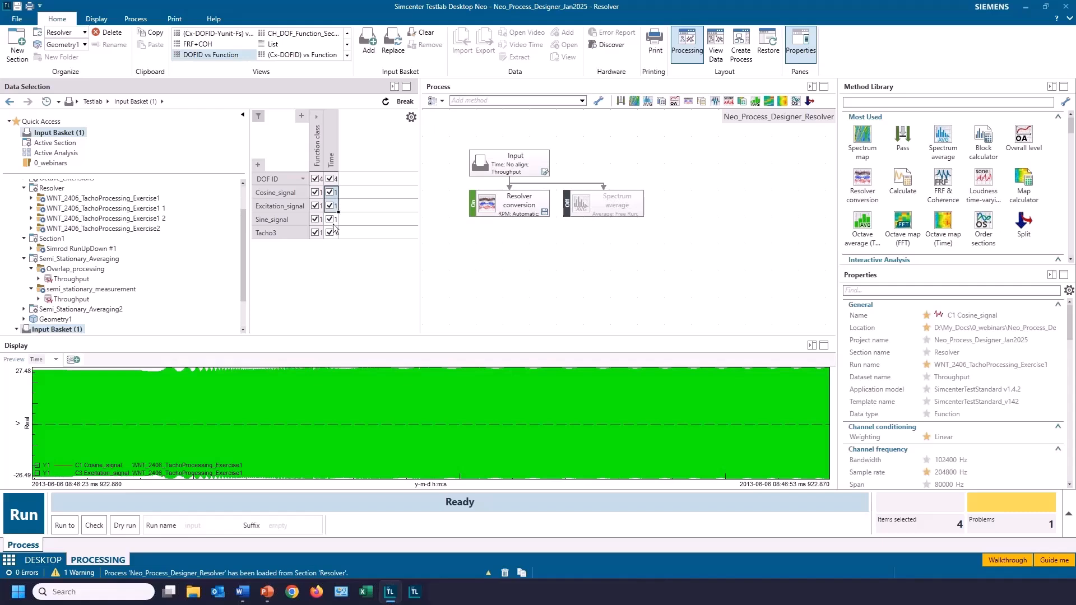
left_click(334, 224, "shift")
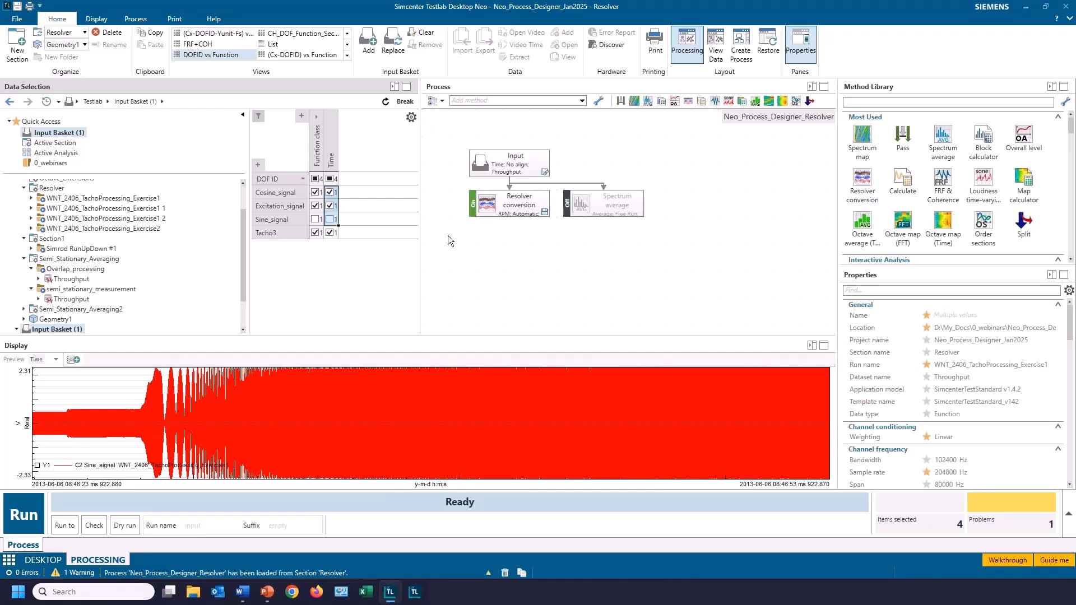
left_click(328, 177)
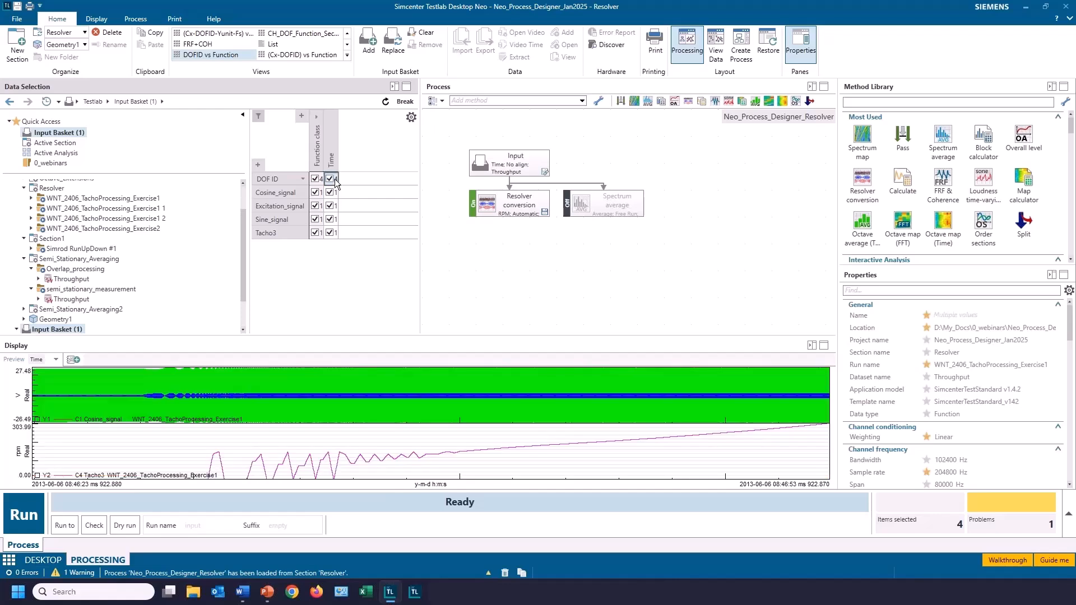
Step: Switch the preview of the time signals to stacked curves and enlarge the display area
left_click(95, 22)
left_click(375, 46)
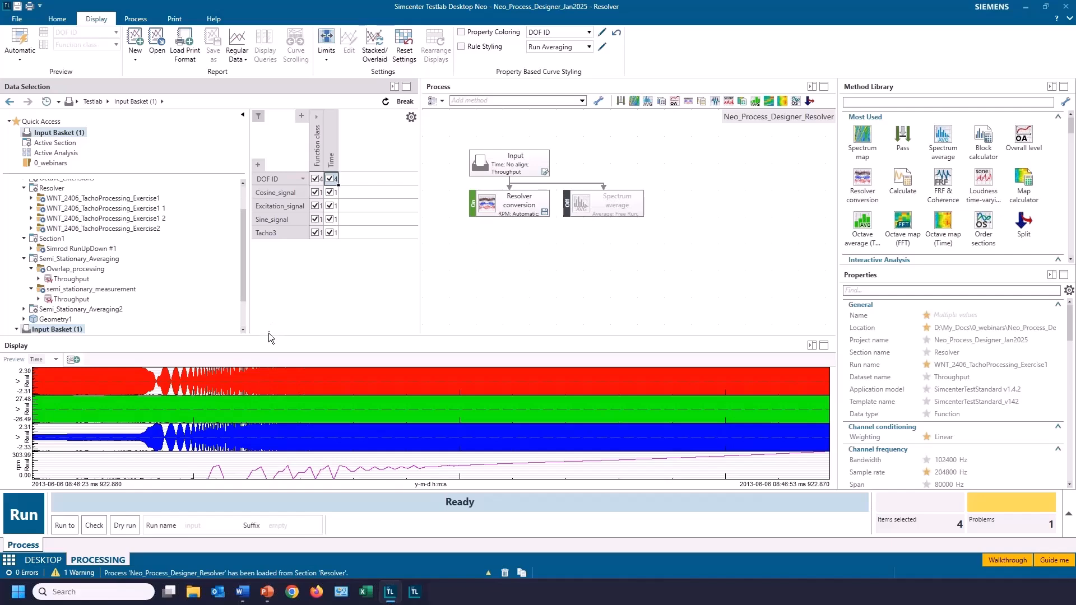
left_click_drag(268, 337, 334, 272)
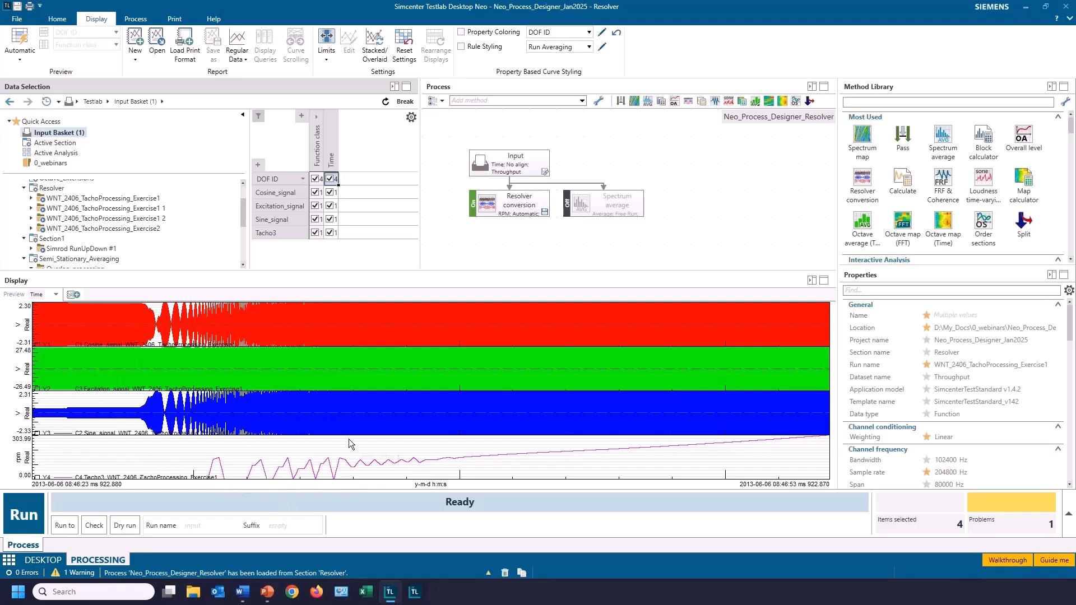
Step: Look at the properties of the Resolver conversion and Spectrum average methods, and close the properties dialog
left_click(507, 205)
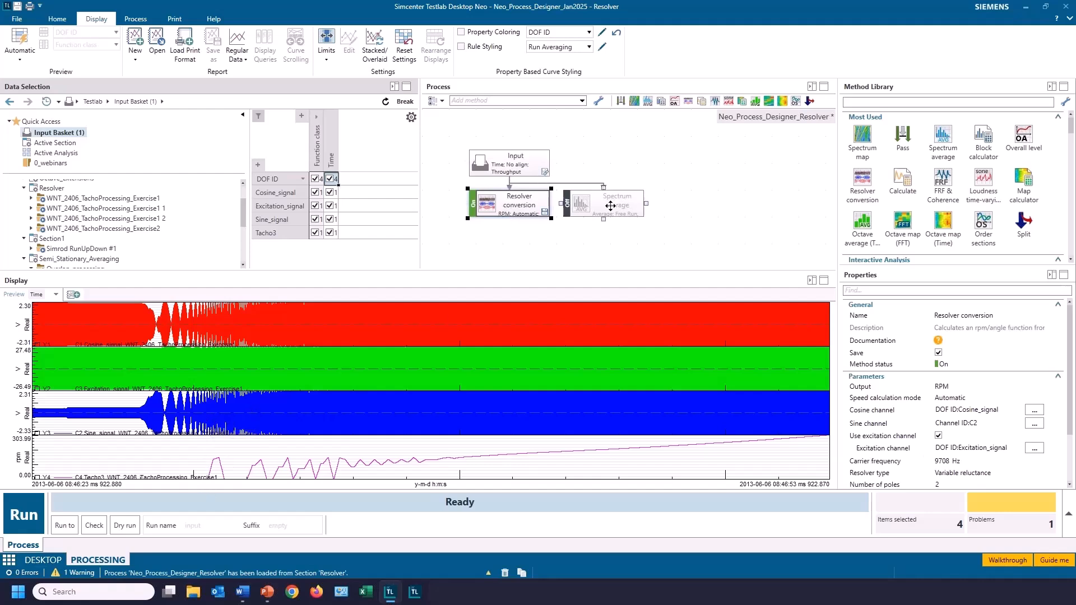
right_click(582, 215)
key("Escape")
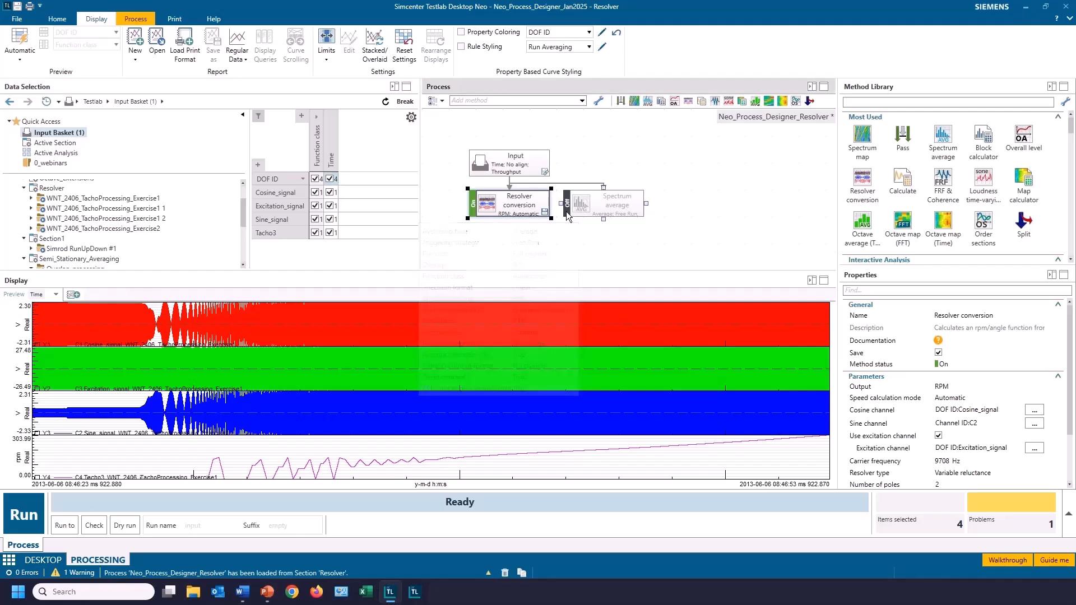
left_click(566, 213)
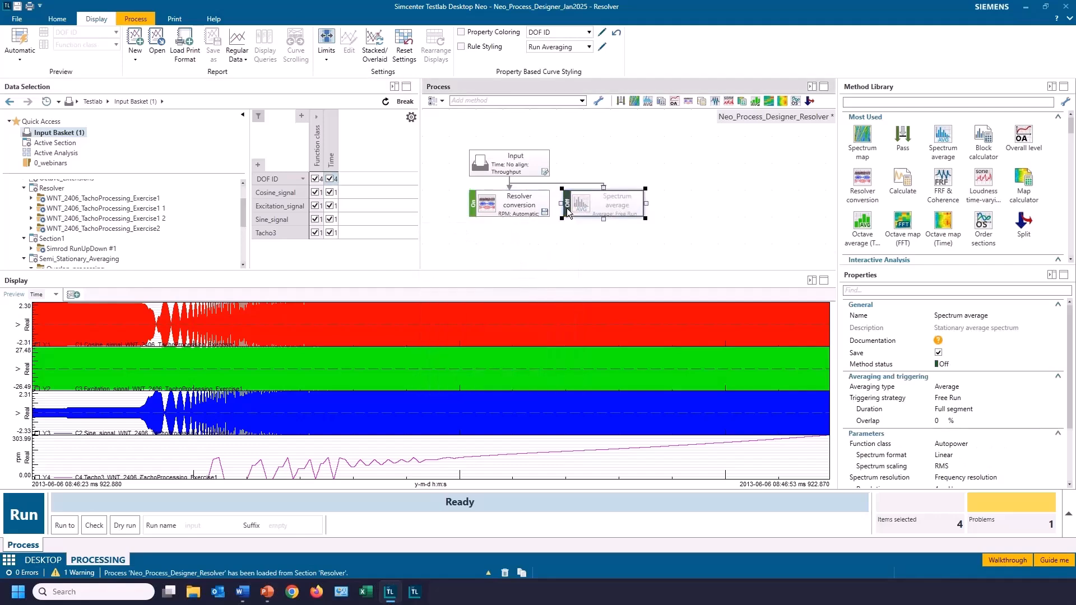
double_click(567, 210)
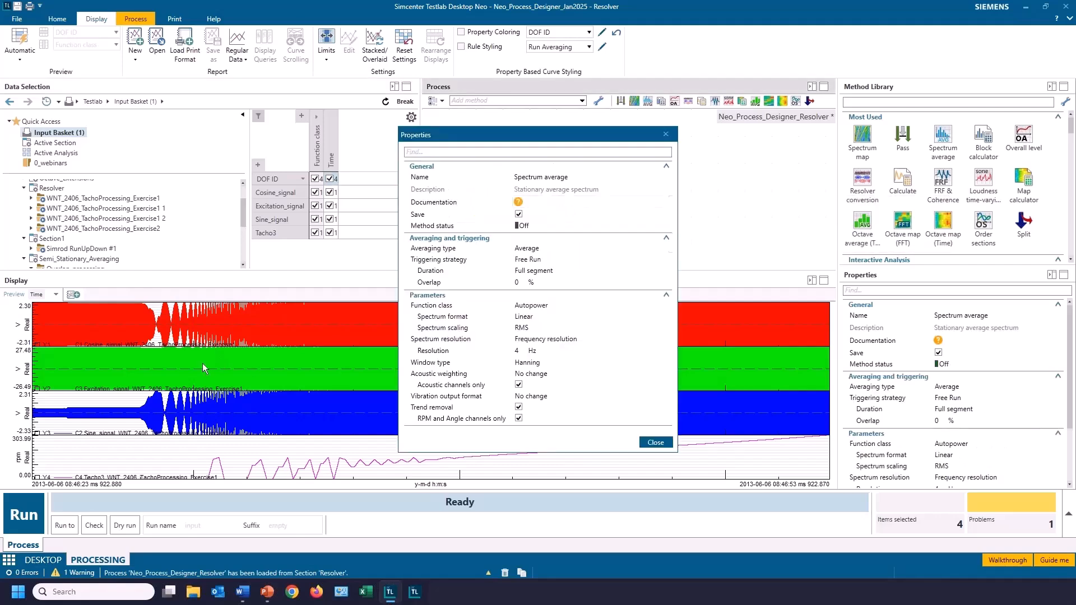
left_click(656, 442)
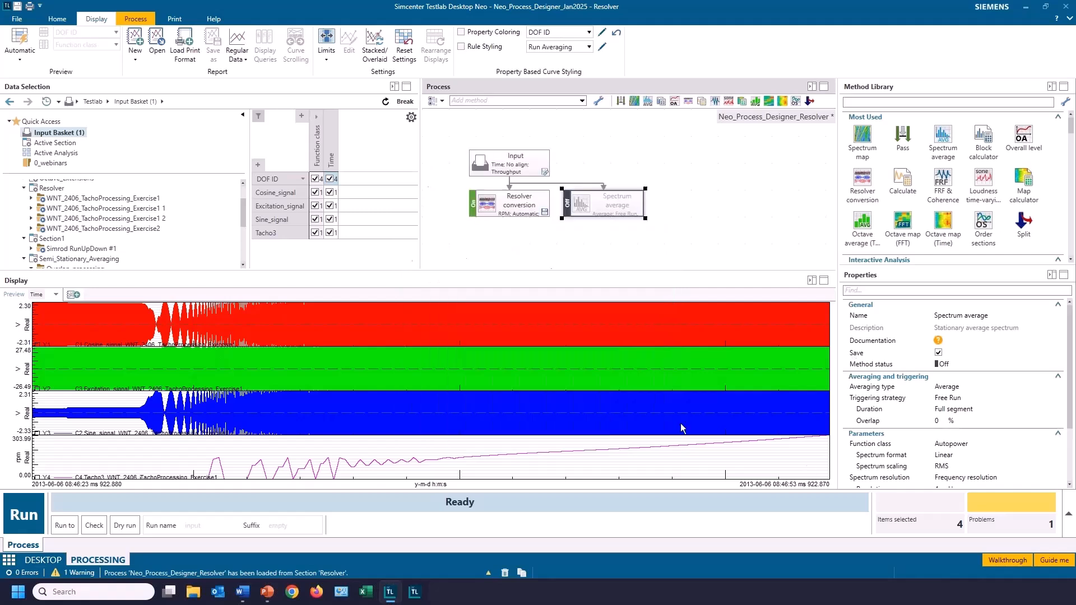
mouse_move(567, 211)
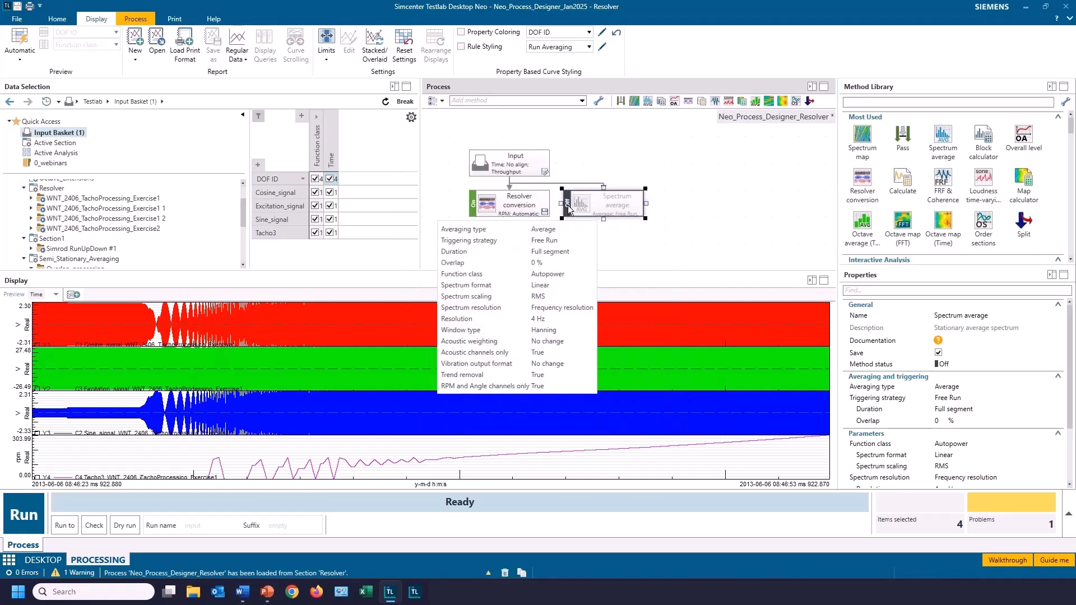
Step: Set the Resolver conversion's sine channel to the DOF ID Sine_signal and close the method's properties
left_click(511, 206)
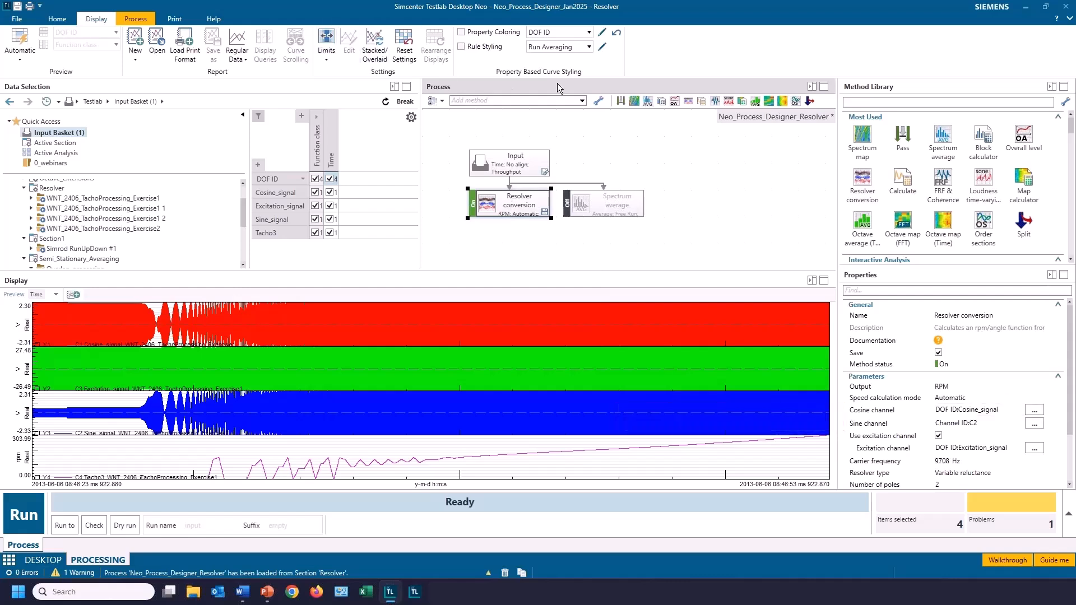
double_click(517, 205)
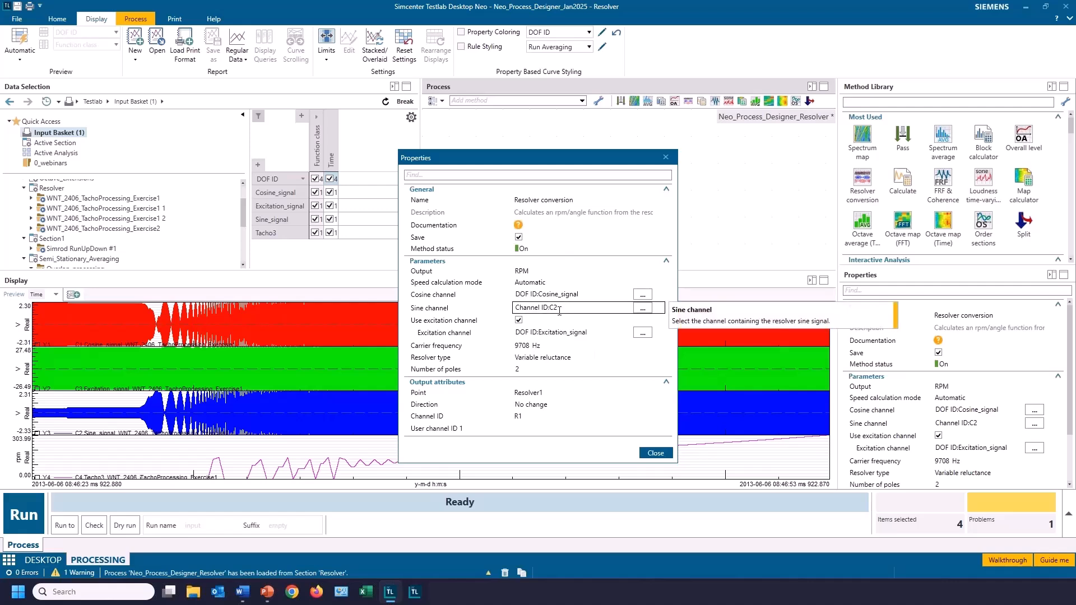
left_click(643, 310)
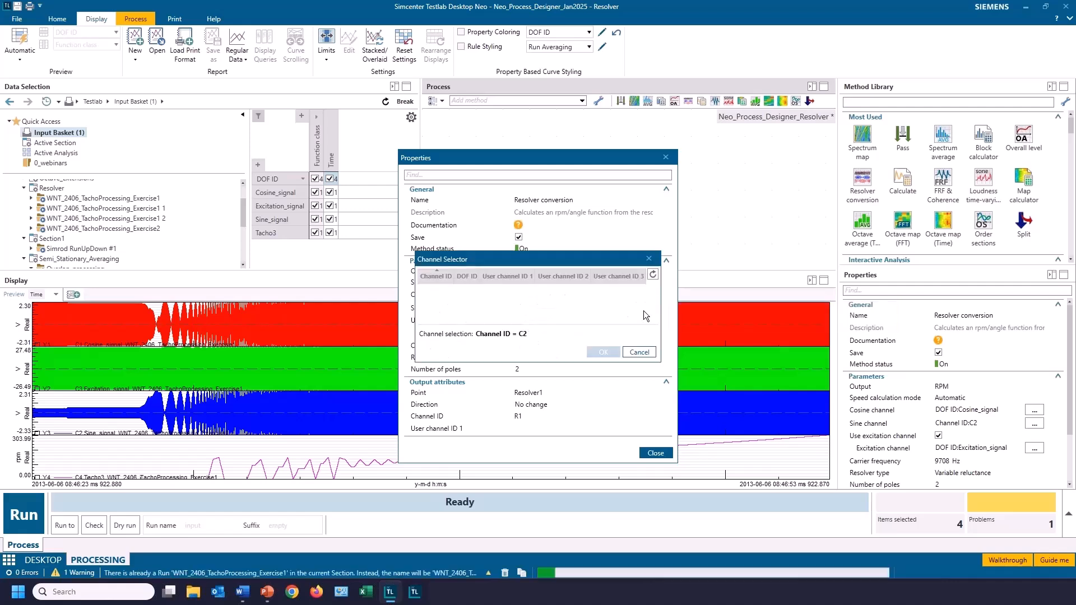
left_click(455, 305)
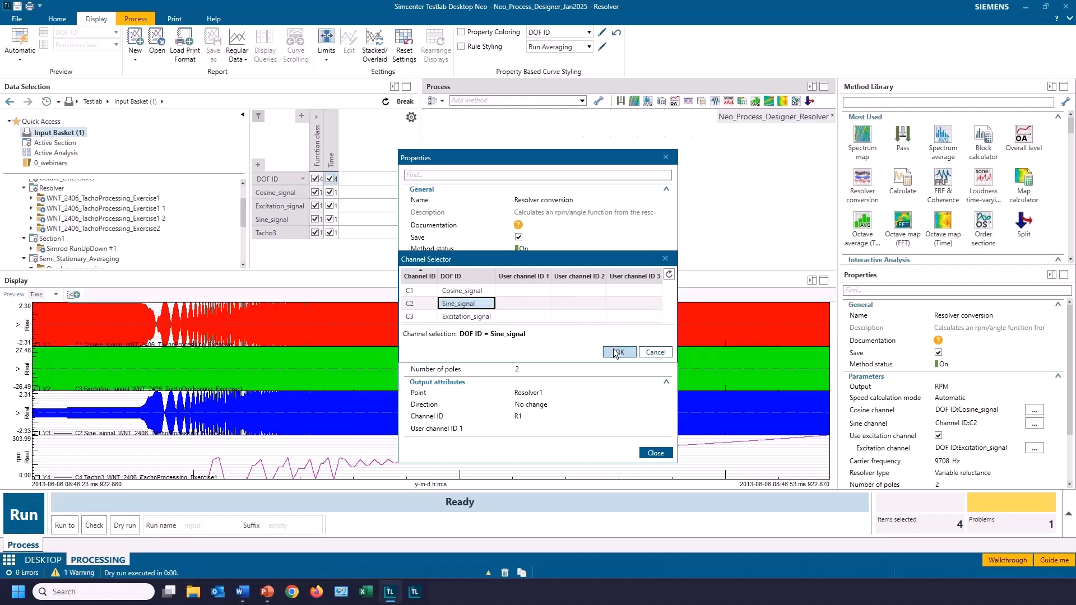
left_click(620, 352)
left_click(531, 346)
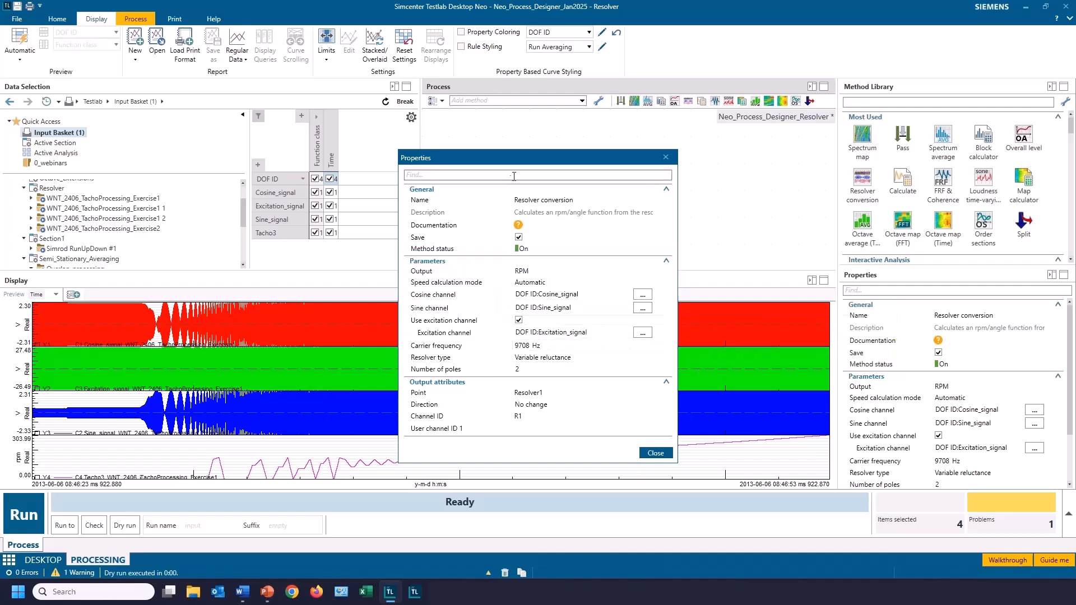
left_click_drag(522, 159, 283, 100)
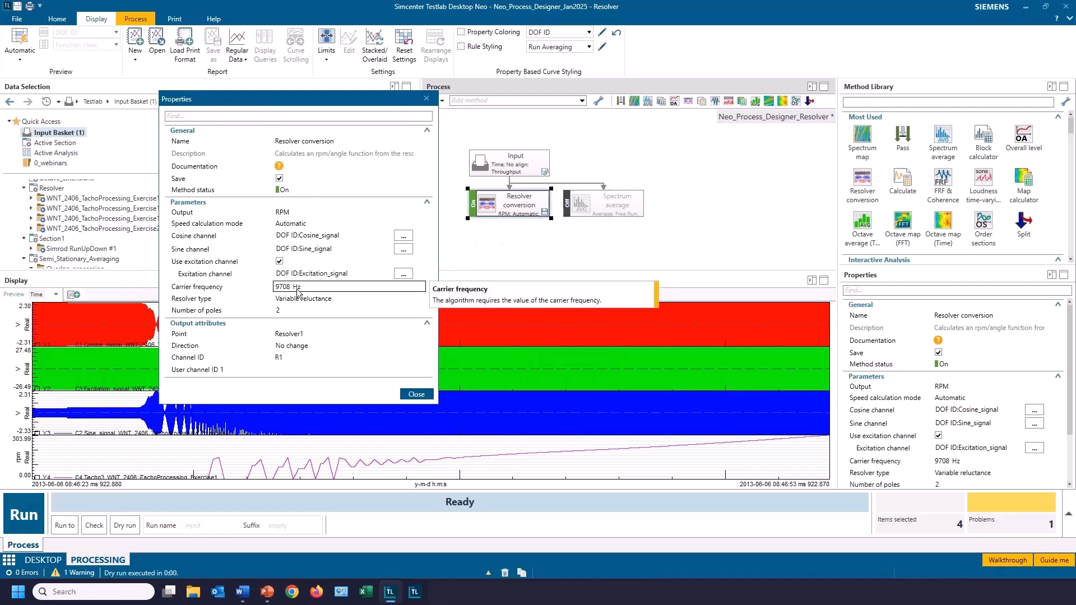
left_click(417, 394)
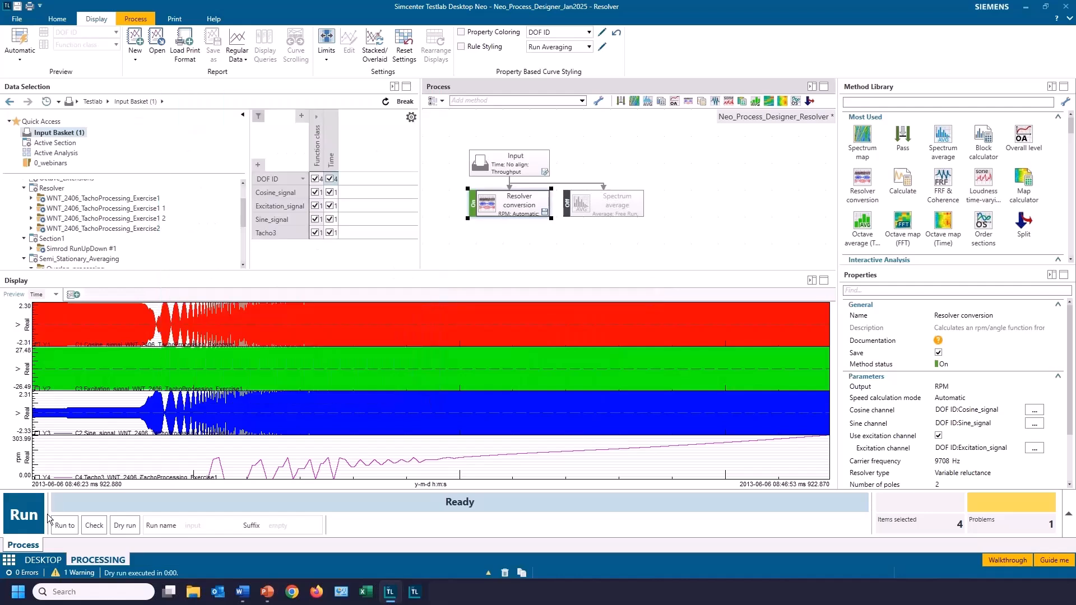
Step: Run the resolver process and display the resulting Resolver1 time trace from the Active Analysis
left_click(17, 523)
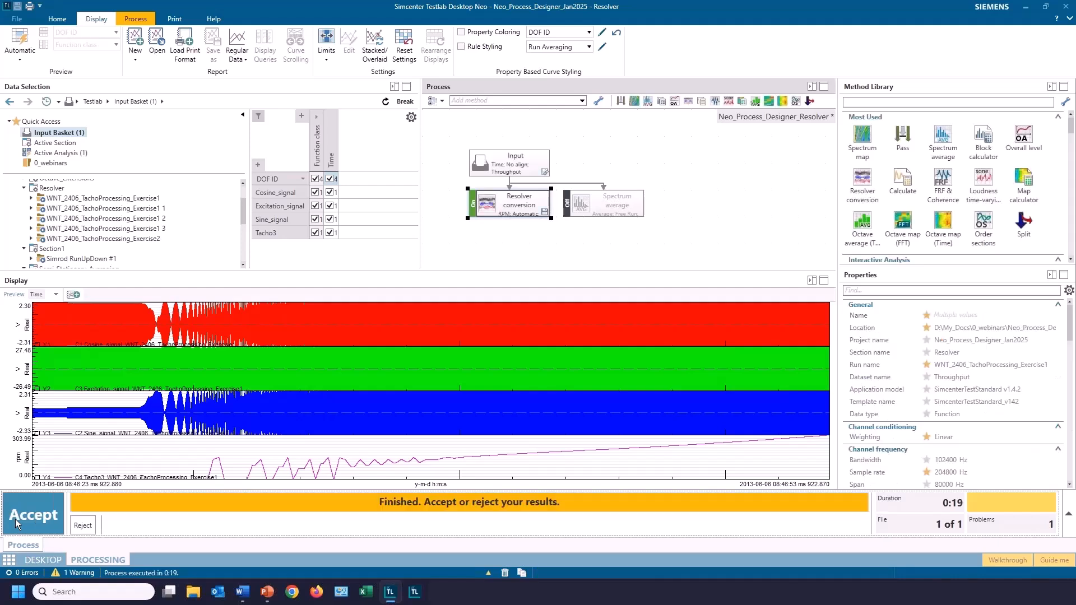
left_click(17, 524)
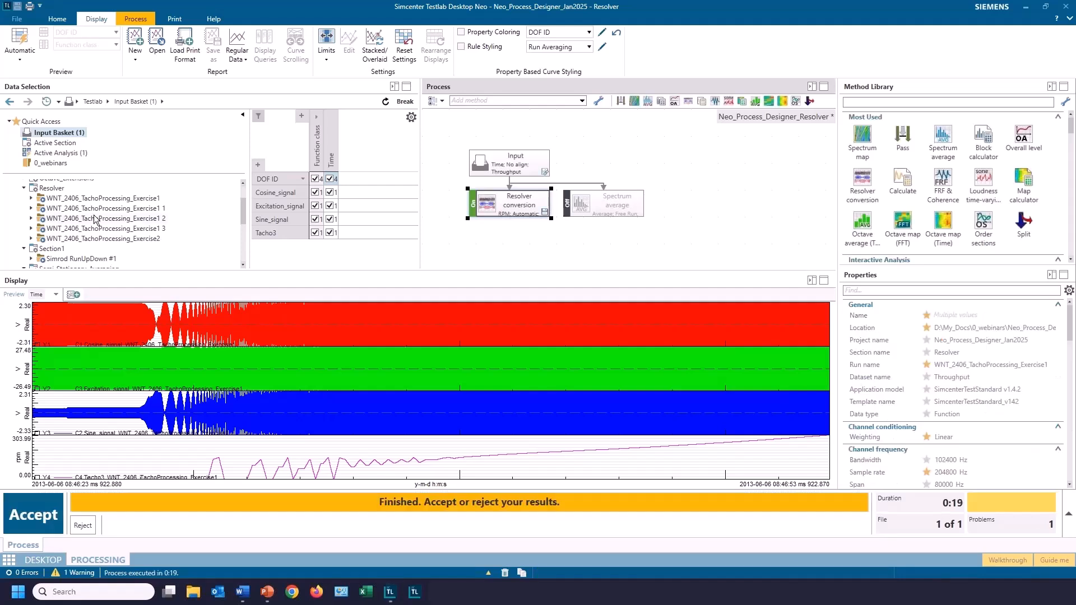
left_click(67, 153)
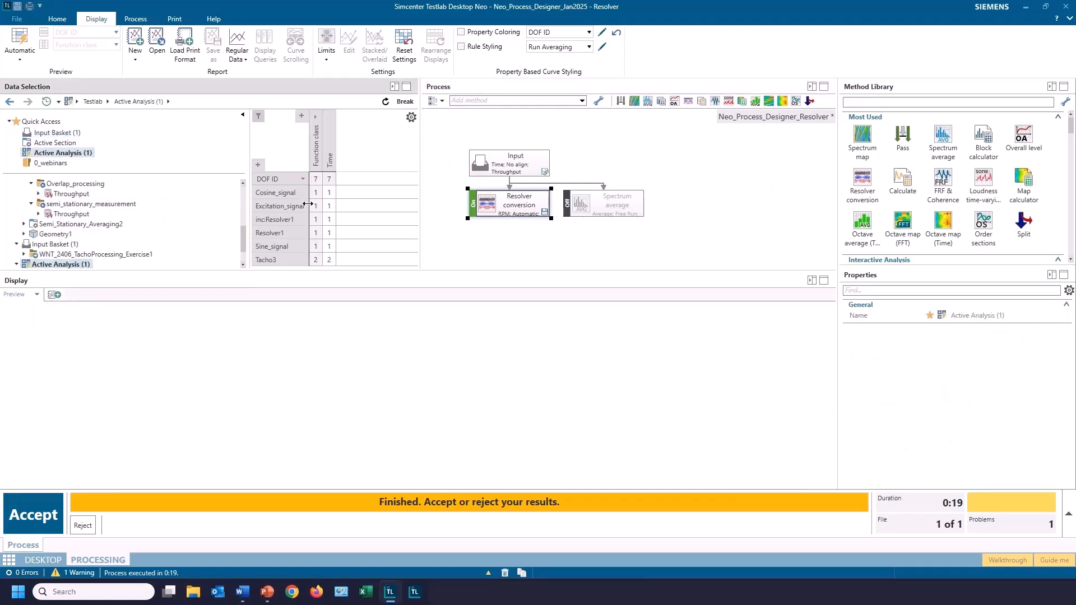
left_click(330, 236)
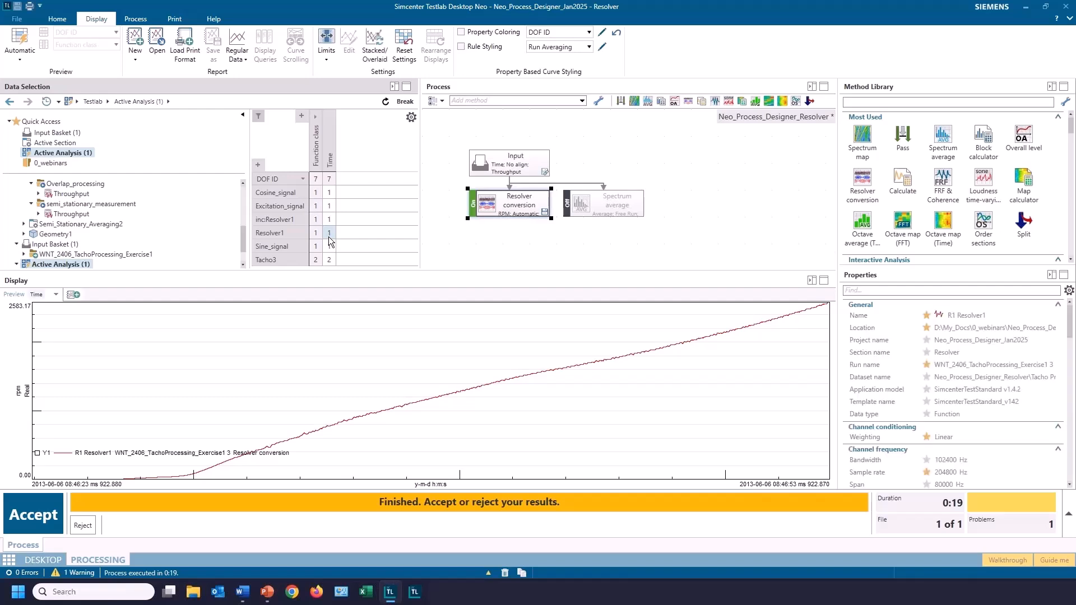
Step: Review the speed calculation mode in the Resolver conversion properties and accept the run's results
double_click(520, 226)
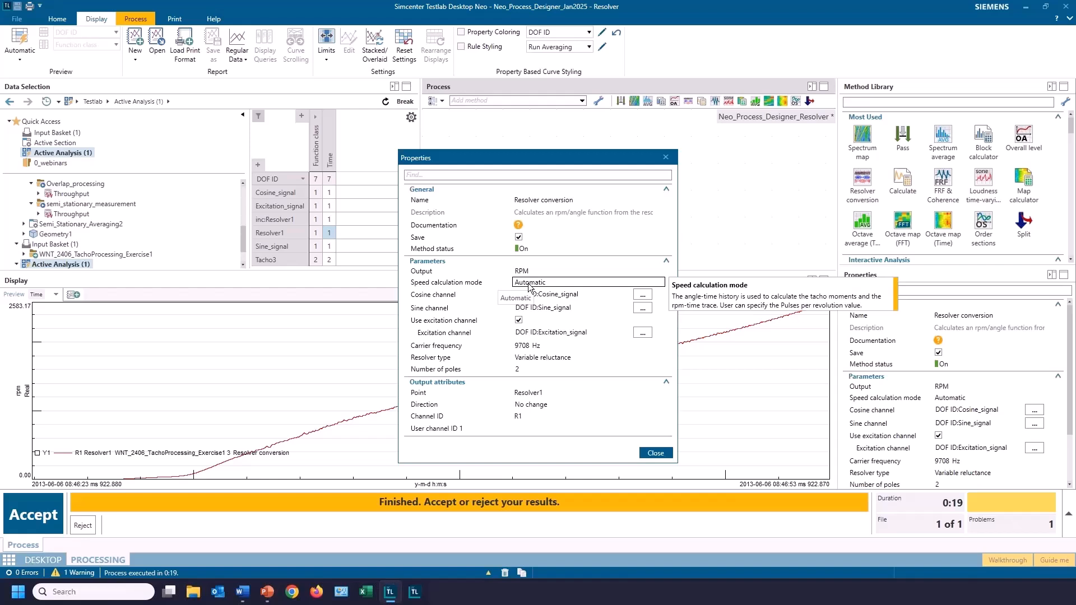
left_click(655, 453)
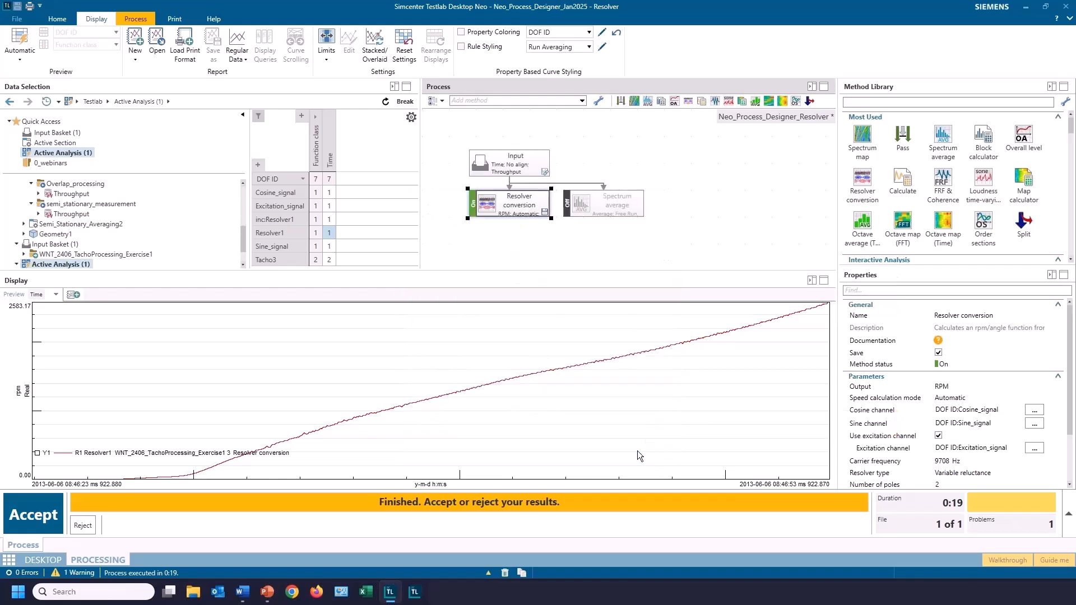
left_click(39, 504)
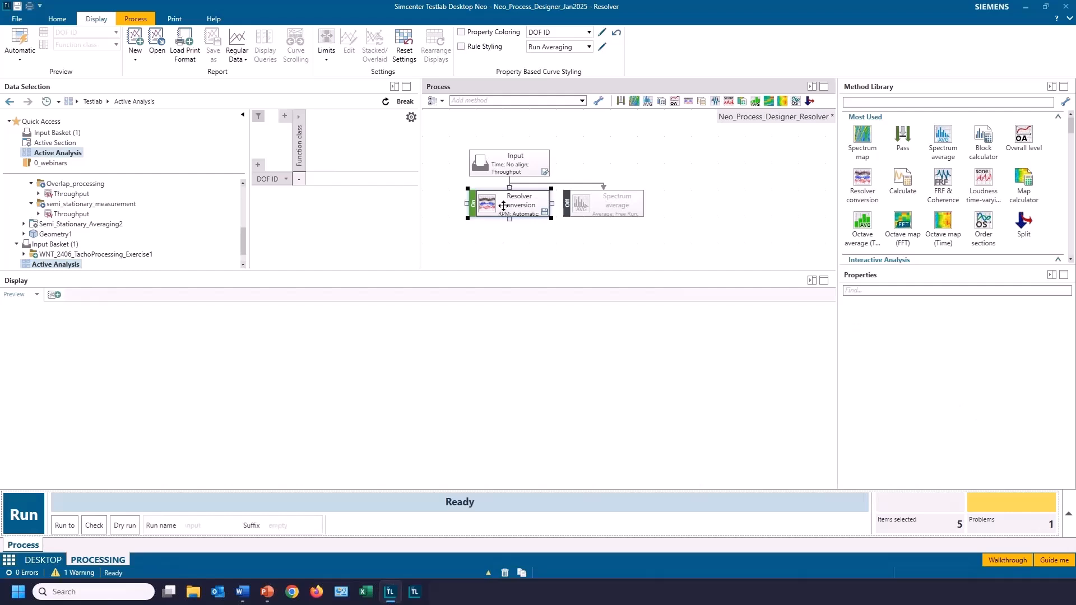
Step: Set the Resolver conversion's speed calculation mode to User with 6 defined pulses per revolution
left_click(505, 204)
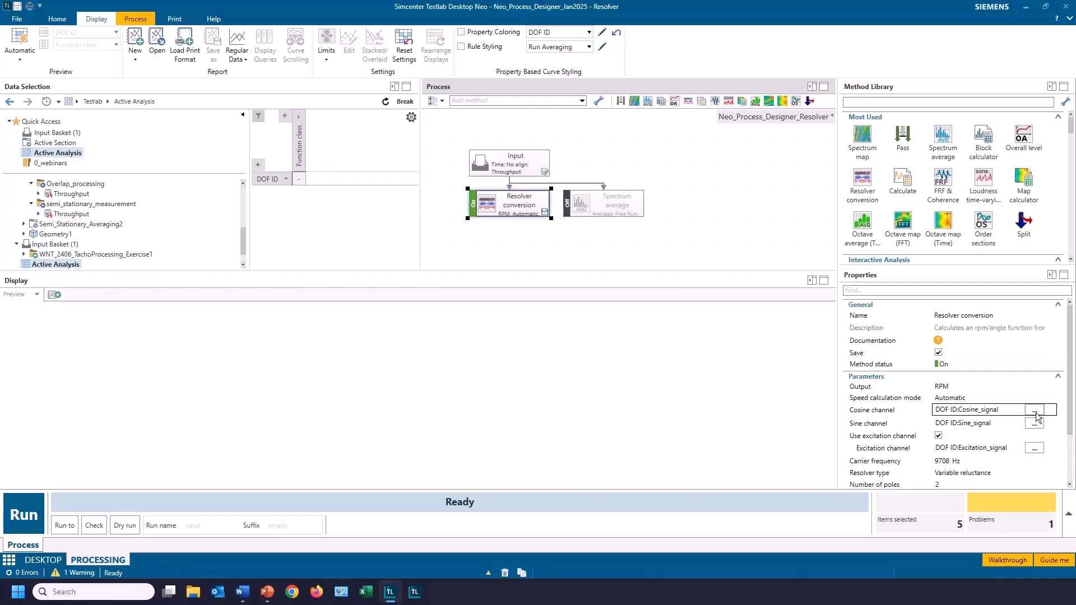
left_click(963, 399)
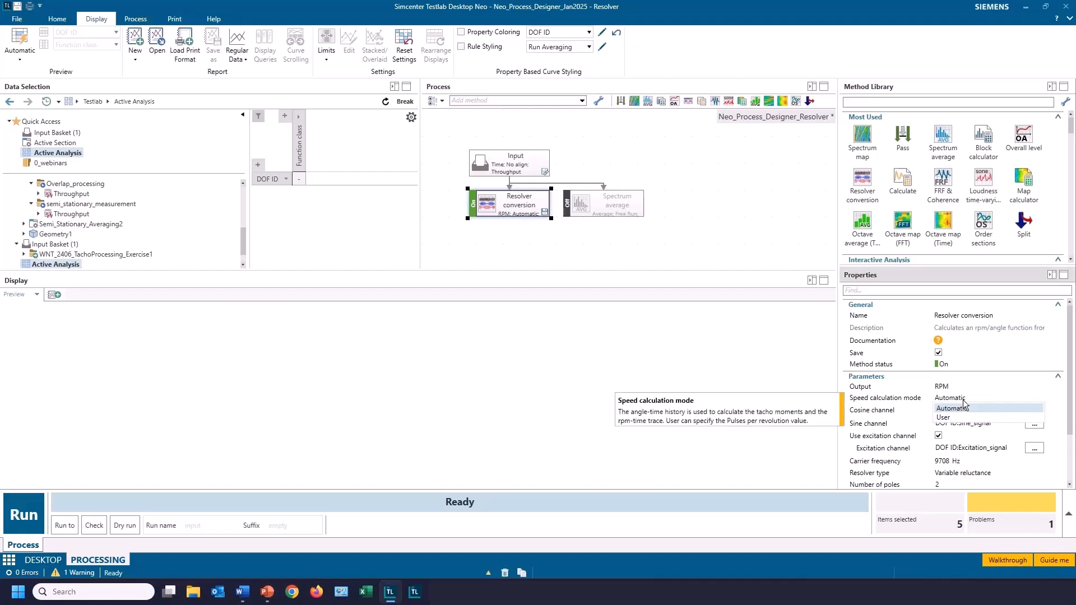
left_click(953, 418)
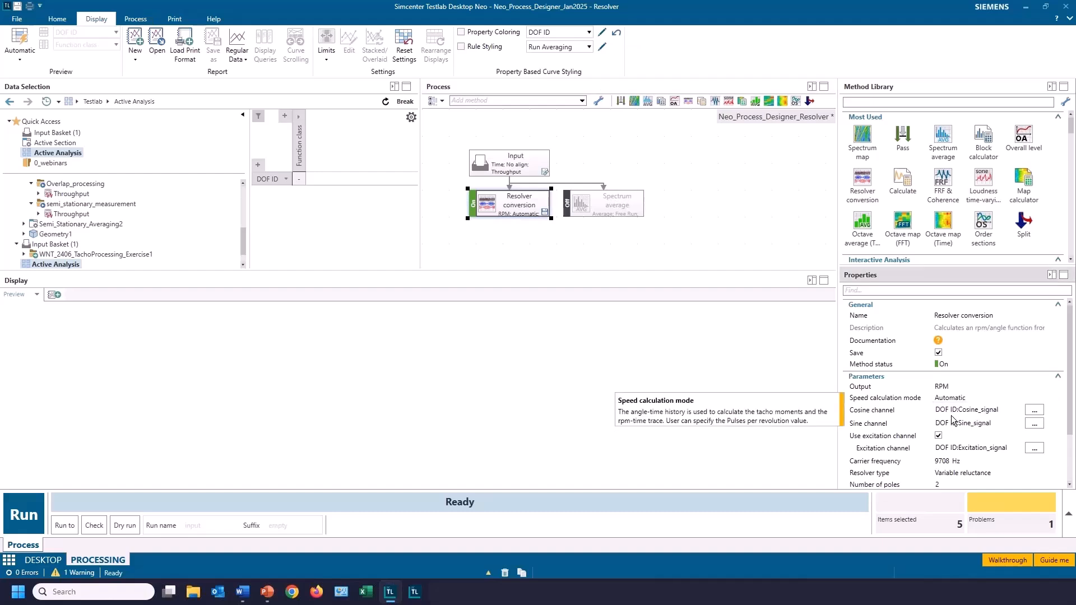
left_click(953, 411)
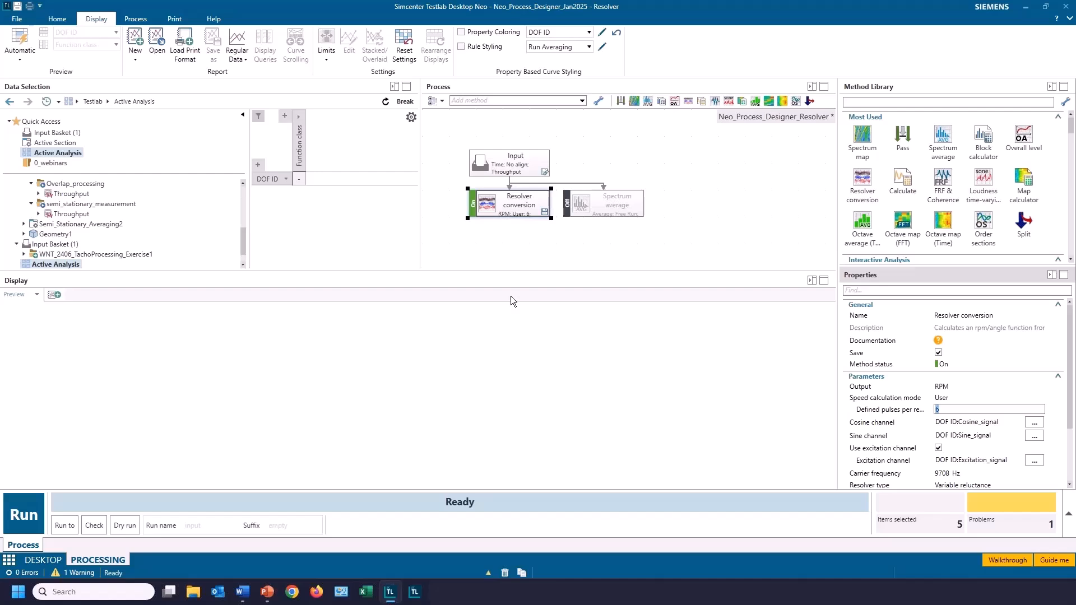
Step: Run the process with the user-defined speed calculation, display the new Resolver1 trace and accept the results
left_click(22, 502)
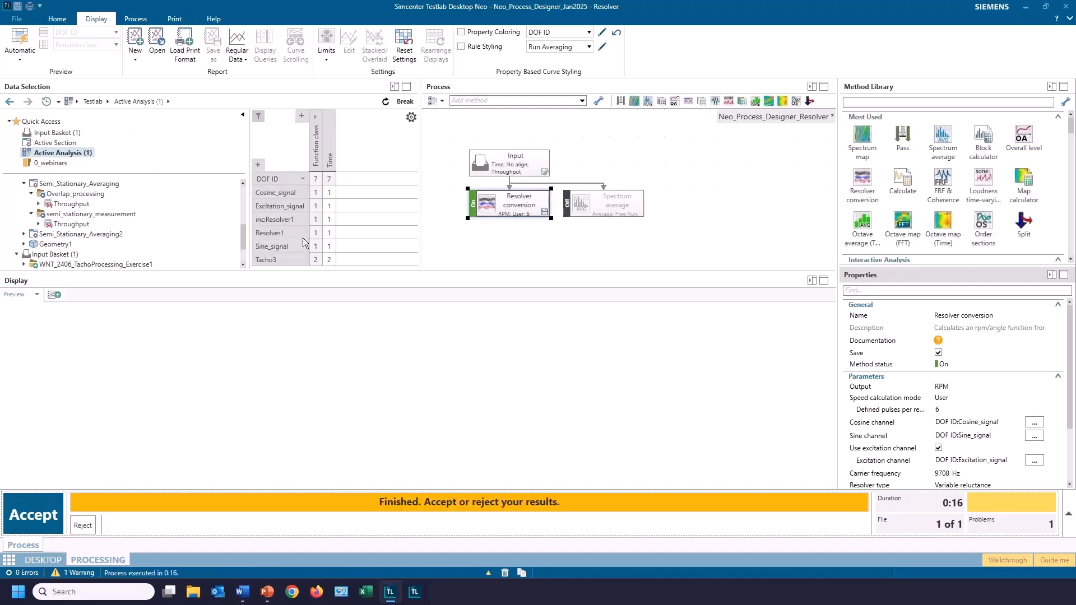
left_click(330, 233)
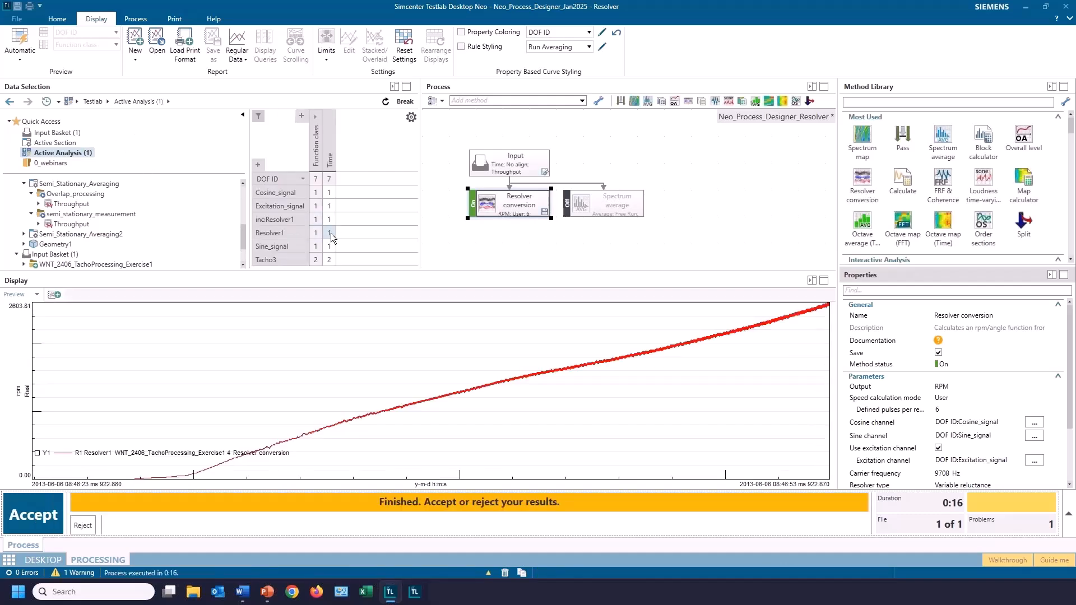
left_click(331, 233)
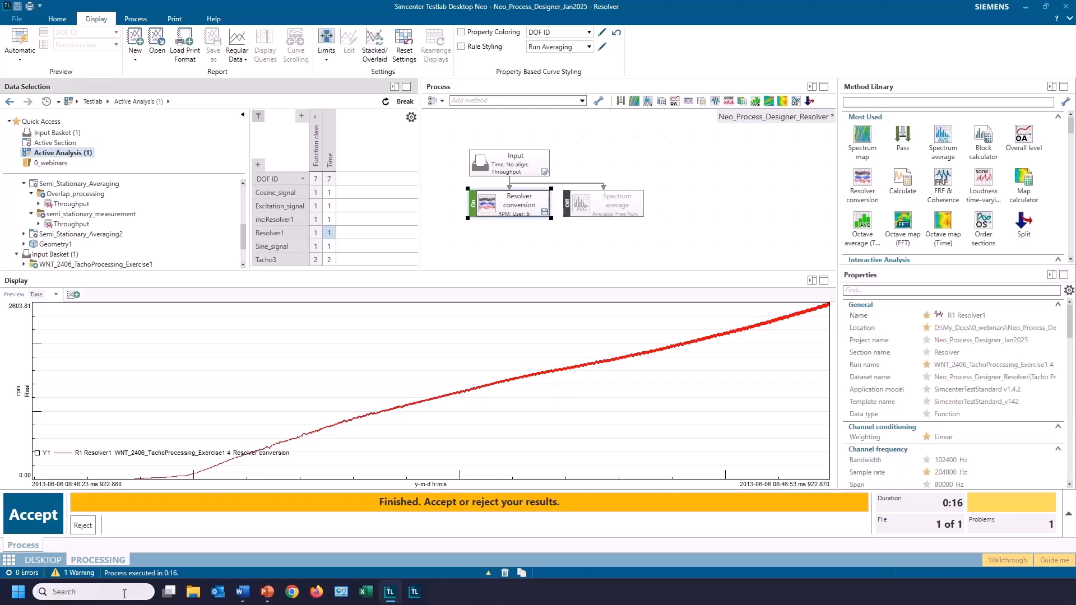
left_click(32, 509)
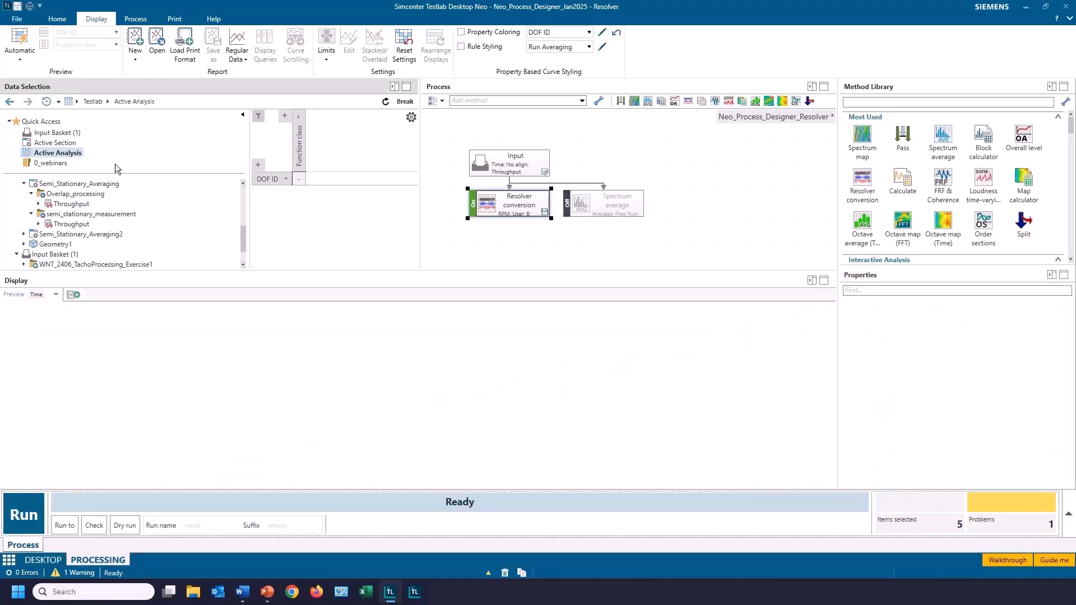
Step: Open the Resolver section and preview the inc:Resolver1 pulse signals of all its runs
scroll(101, 241, "up", 5)
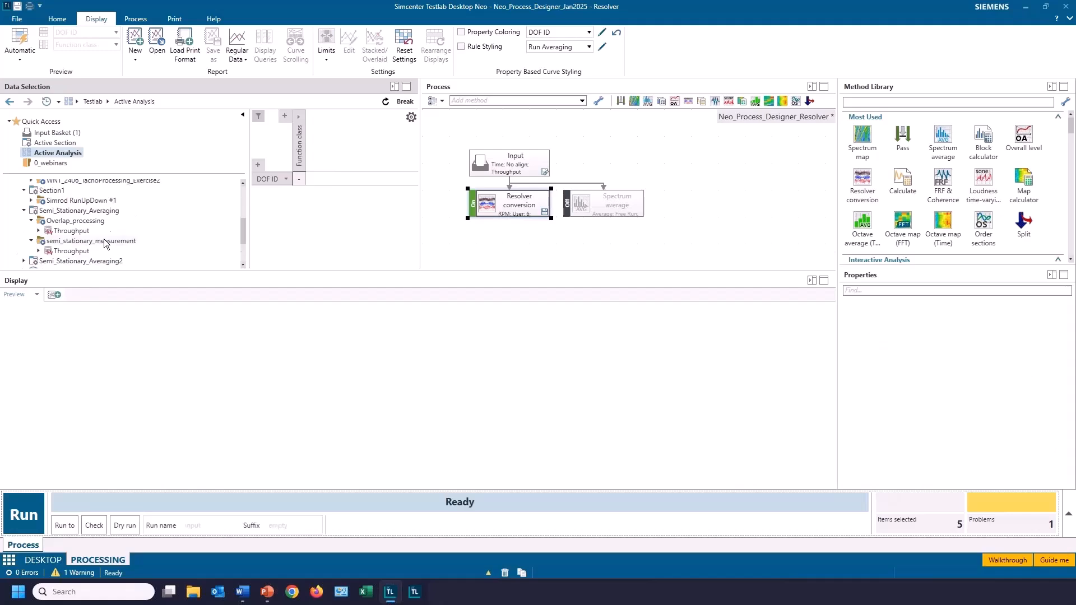
left_click(112, 240)
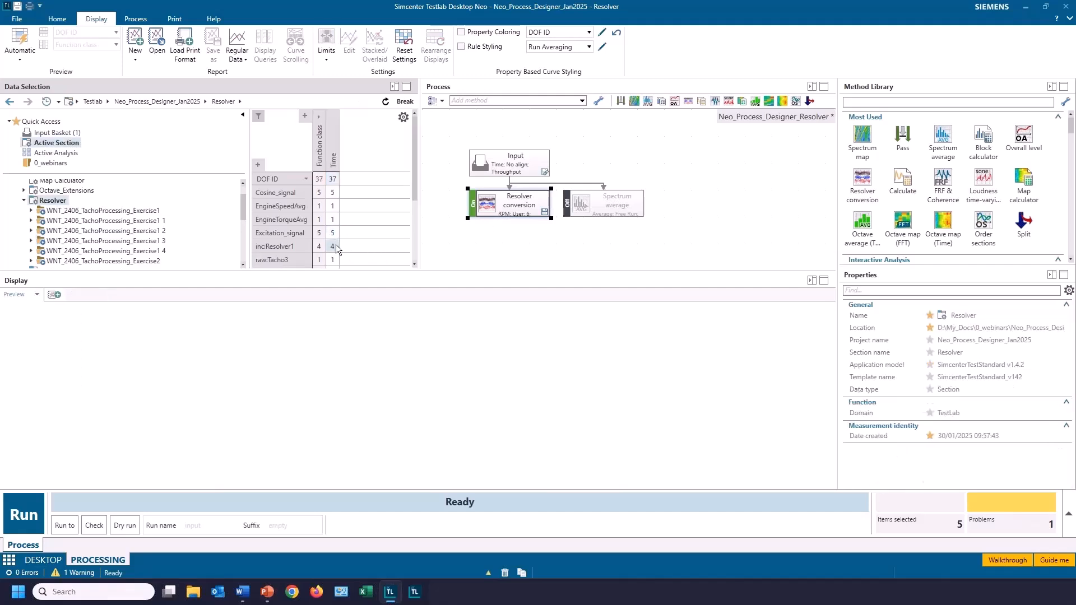
left_click(335, 247)
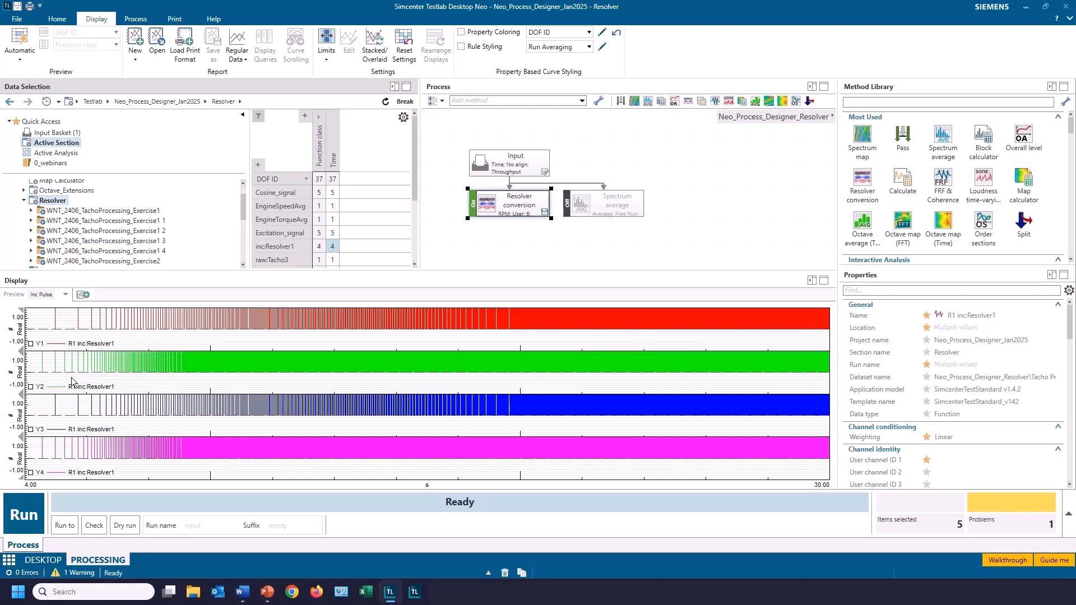
Step: Switch to the PowerPoint slide show and advance to the slide "Mission Synthesis: Neo"
mouse_move(268, 591)
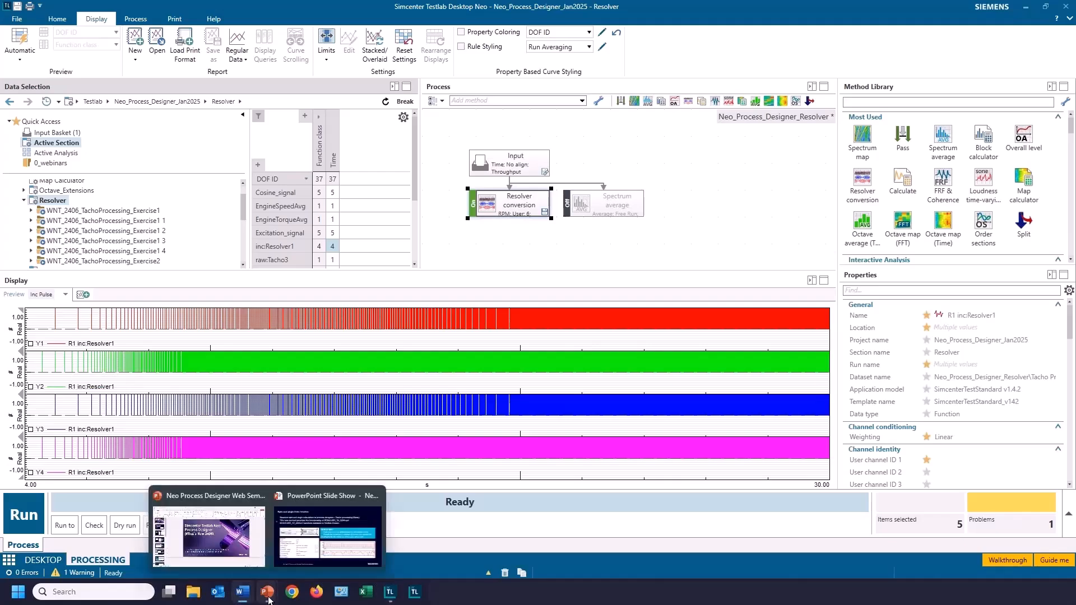
left_click(355, 535)
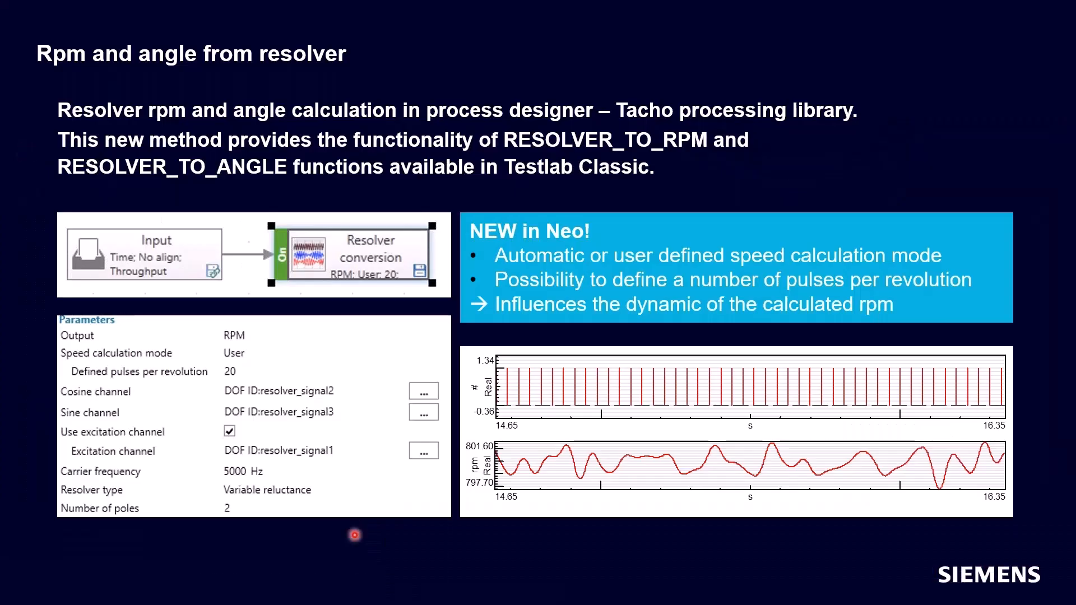
key("Right")
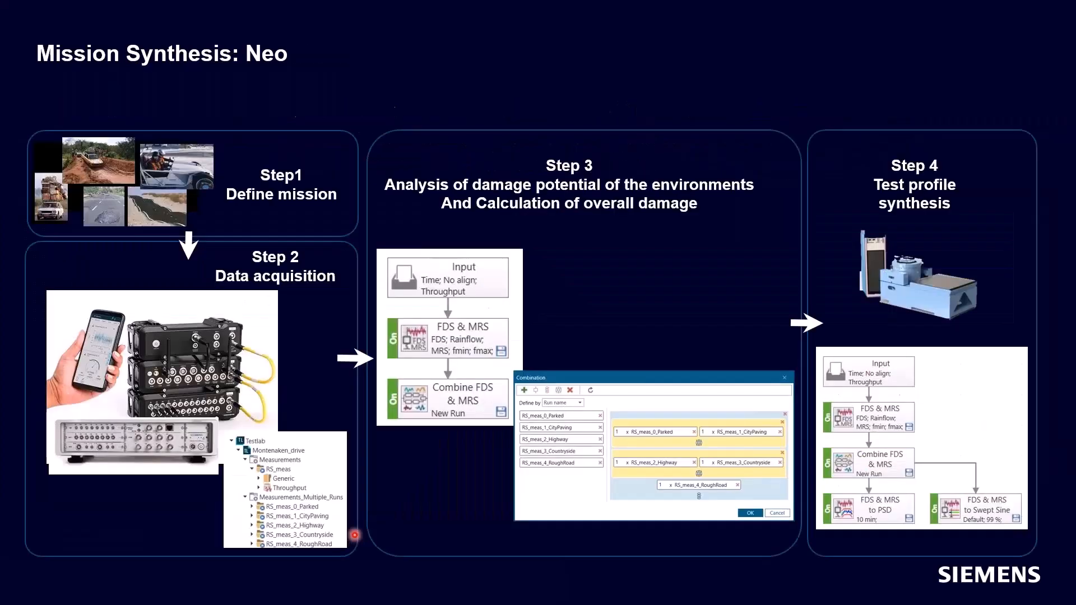